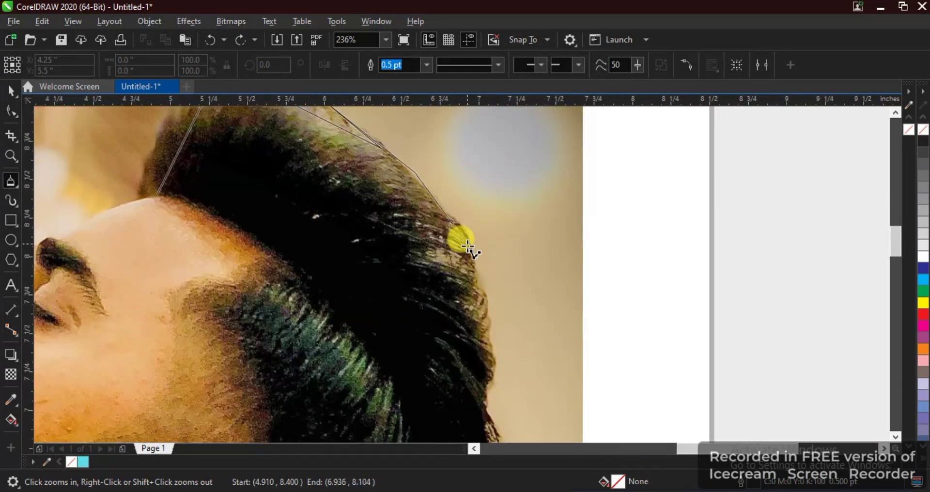
# Continue the Pen tool outline down the back of the hair to the nape just above the shirt collar
pyautogui.scroll(-10, 490, 352)
pyautogui.scroll(10, 542, 422)
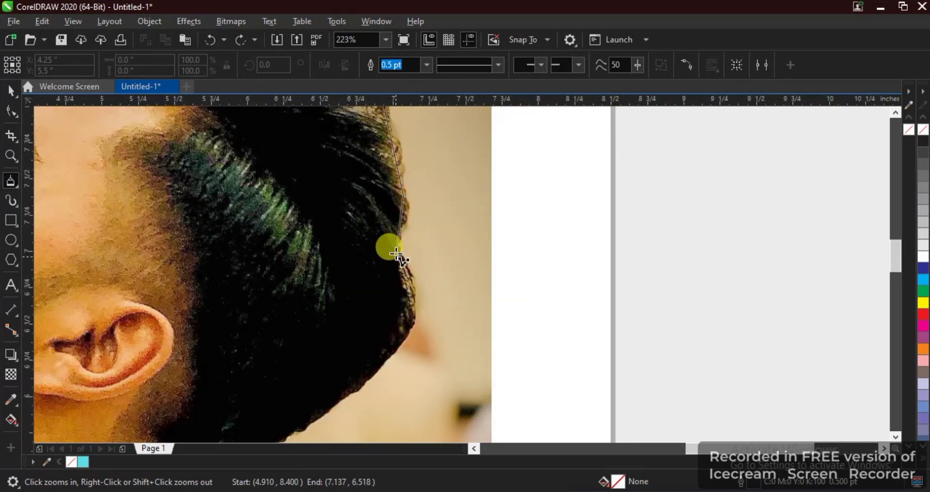
pyautogui.scroll(-10, 318, 407)
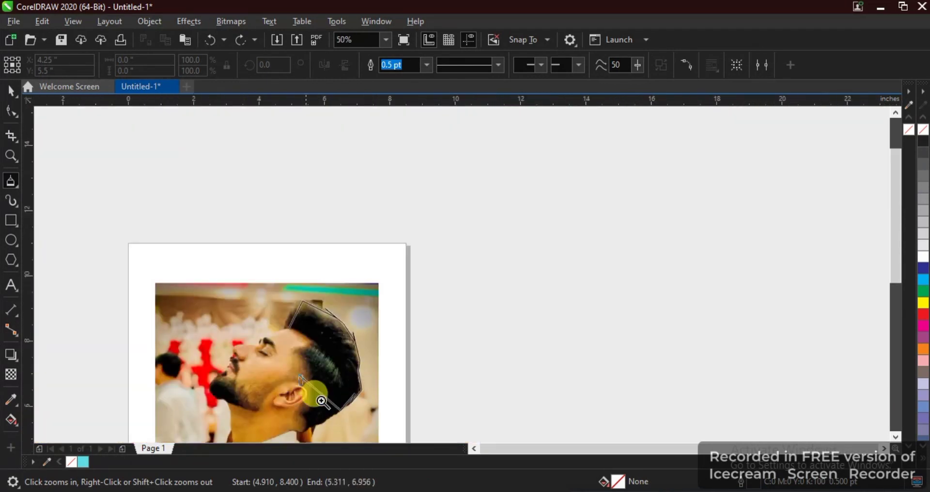
pyautogui.scroll(13, 523, 359)
pyautogui.click(331, 249)
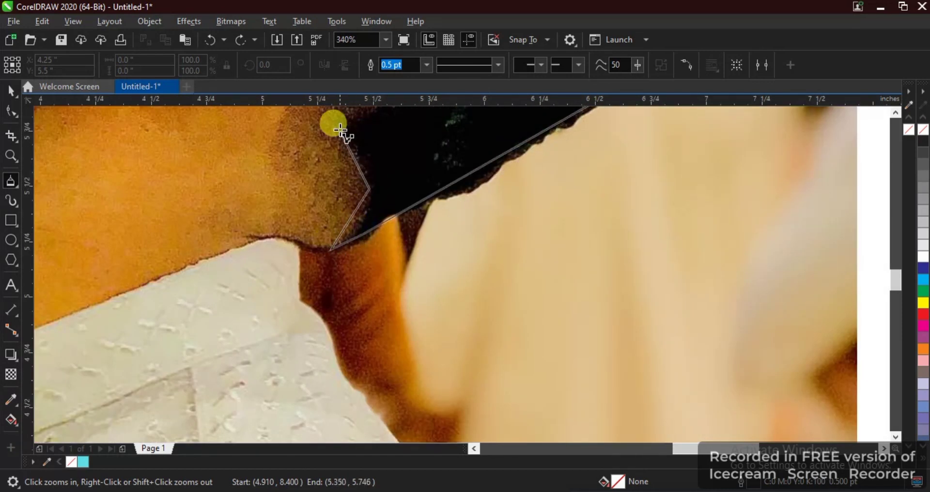
# Try to extend the outline from the nape upward along the faded hair behind the ear
pyautogui.click(341, 130)
pyautogui.press('F3')
pyautogui.scroll(2, 351, 156)
pyautogui.press('F2')
pyautogui.moveTo(301, 129); pyautogui.dragTo(450, 280)
pyautogui.press('F3')
pyautogui.press('F2')
pyautogui.moveTo(369, 301); pyautogui.dragTo(506, 398)
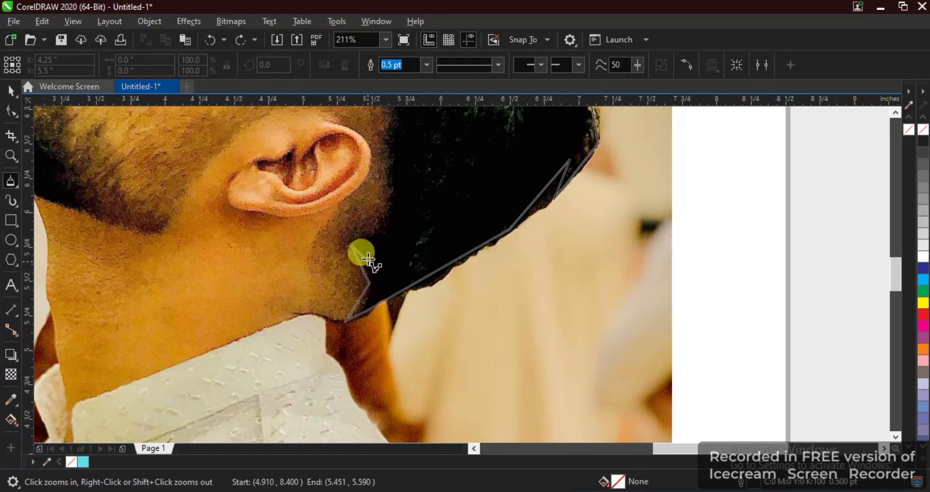
pyautogui.click(369, 249)
# Remove the misplaced end nodes behind the ear so the outline ends at the nape
pyautogui.press('F10')
pyautogui.press('F2')
pyautogui.click(368, 259)
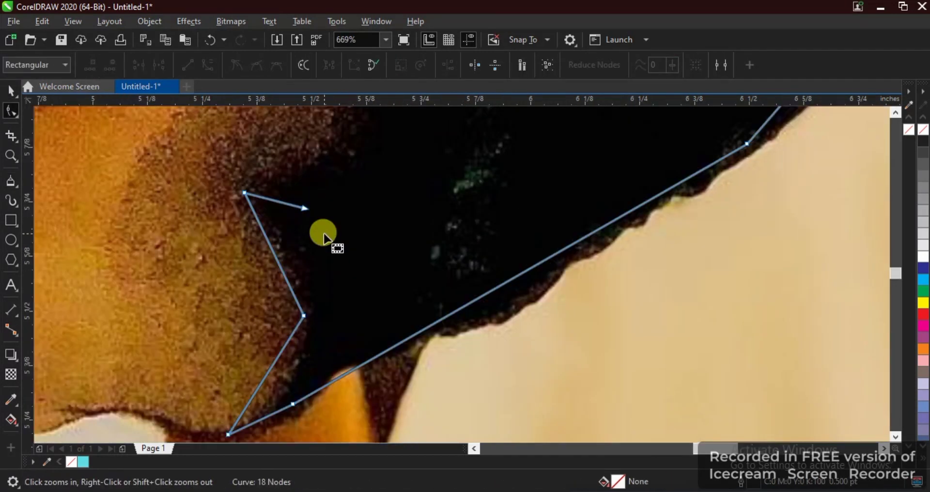
pyautogui.scroll(-1, 328, 228)
pyautogui.moveTo(242, 258); pyautogui.dragTo(533, 384)
pyautogui.scroll(-2, 257, 245)
pyautogui.moveTo(271, 135); pyautogui.dragTo(452, 326)
# Resume the Pen outline at the nape and trace it up the neck hairline and around the ear
pyautogui.click(11, 181)
pyautogui.click(386, 337)
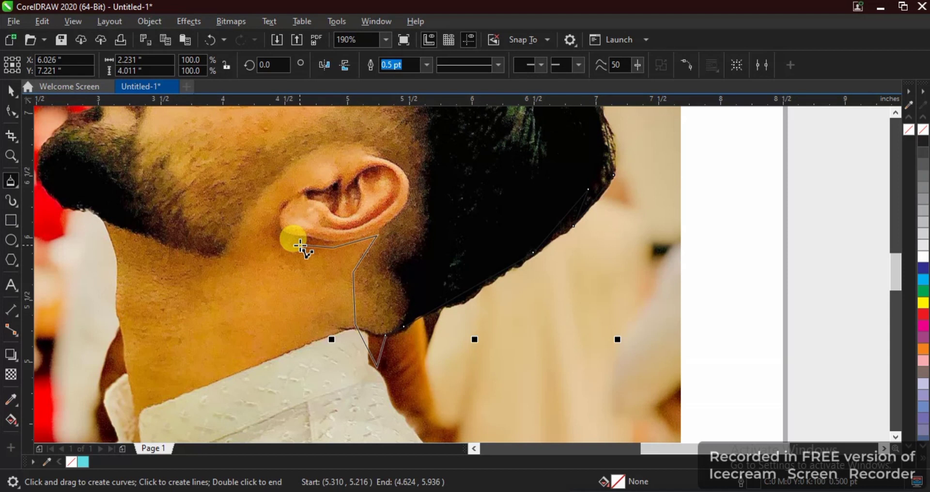
pyautogui.scroll(2, 397, 214)
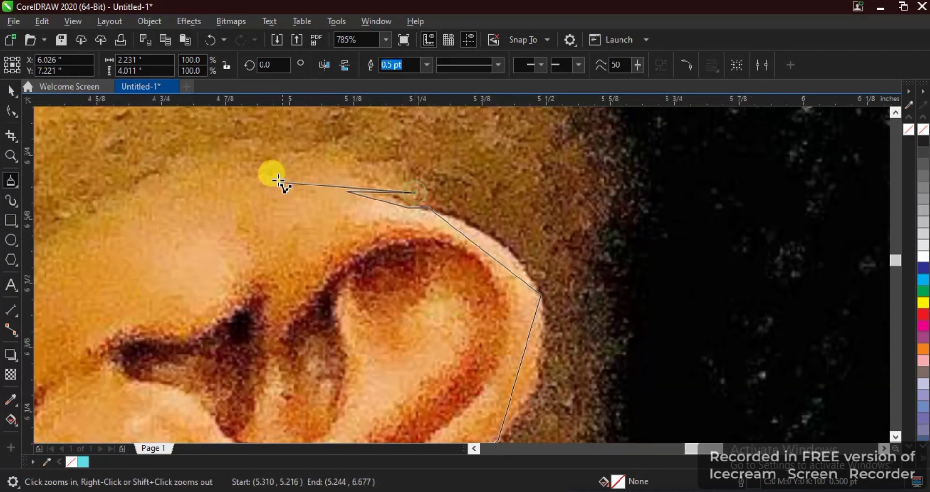
pyautogui.scroll(-3, 326, 187)
pyautogui.scroll(1, 349, 245)
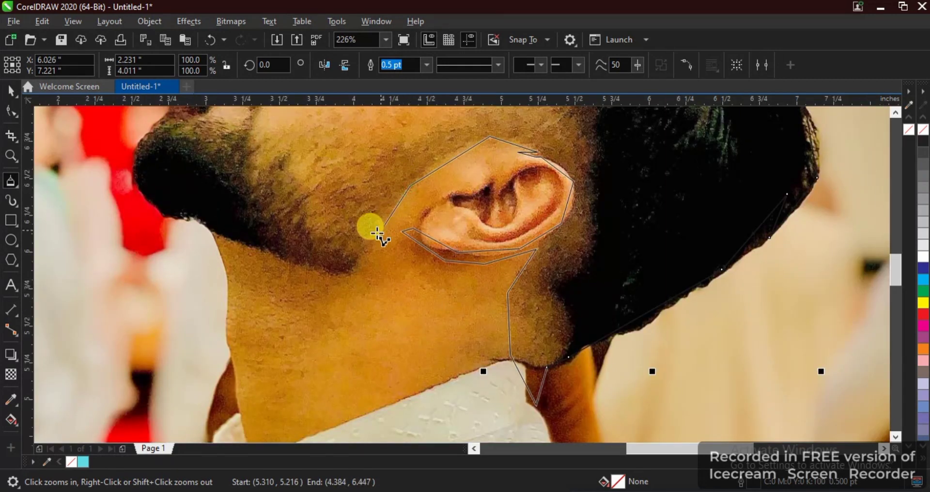
# Trace the lower edge of the beard from the ear along the jaw, around the chin and up to the lower lip
pyautogui.scroll(-2, 245, 243)
pyautogui.scroll(3, 446, 348)
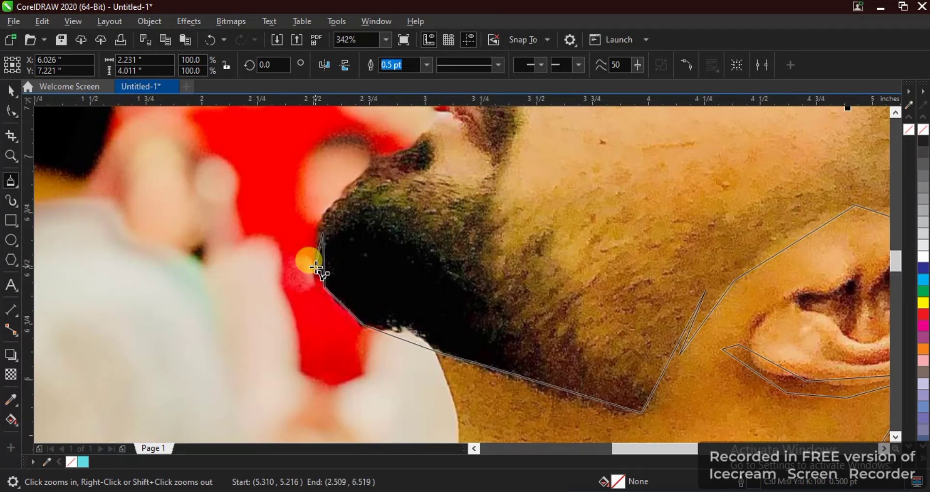
pyautogui.scroll(-3, 341, 191)
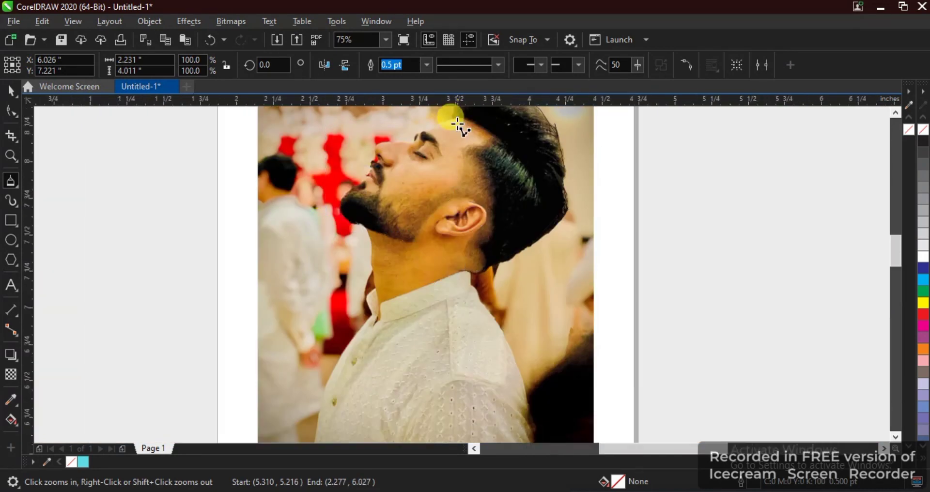
pyautogui.scroll(3, 544, 194)
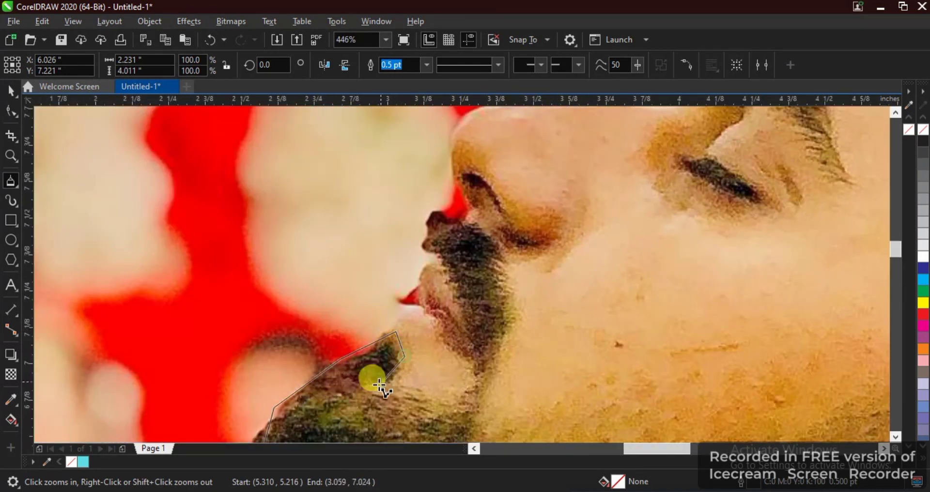
# Trace the outline around the moustache, past the nostril and back down beside the mouth
pyautogui.click(466, 291)
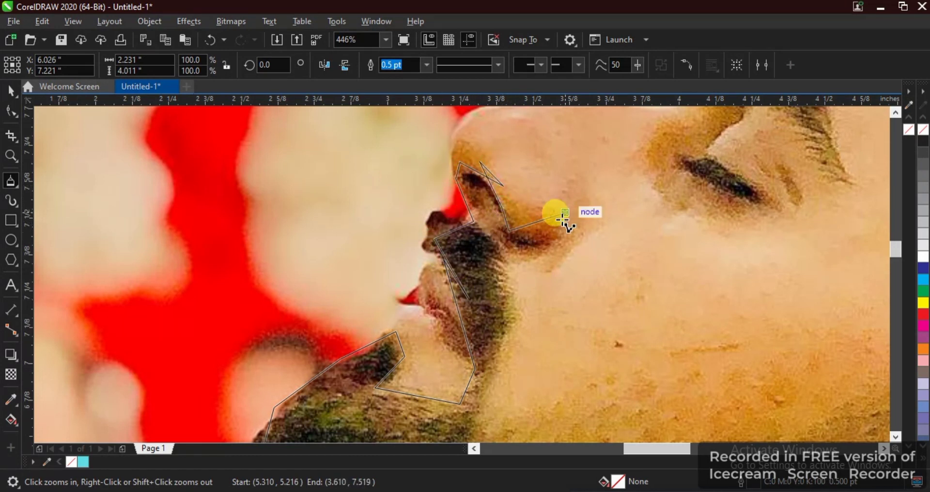
pyautogui.click(498, 246)
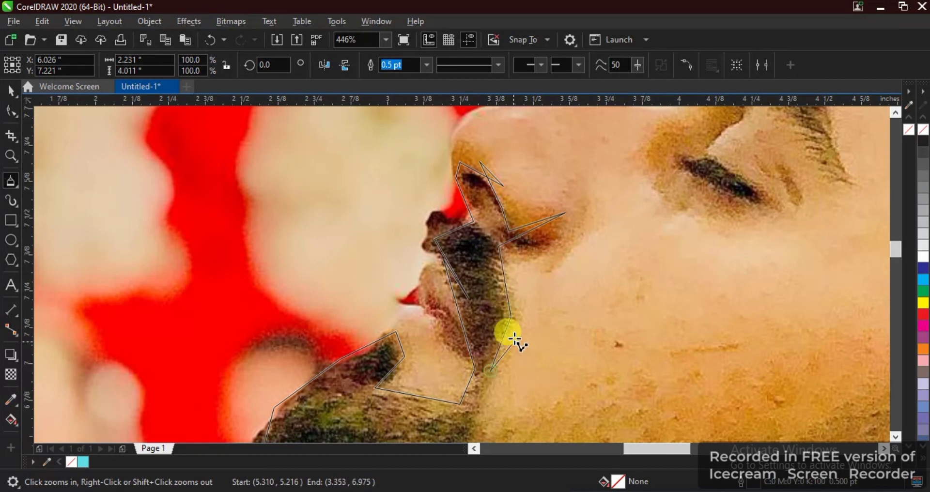
# Trace the upper edge of the beard across the cheek toward the sideburn
pyautogui.scroll(-5, 507, 355)
pyautogui.scroll(3, 452, 345)
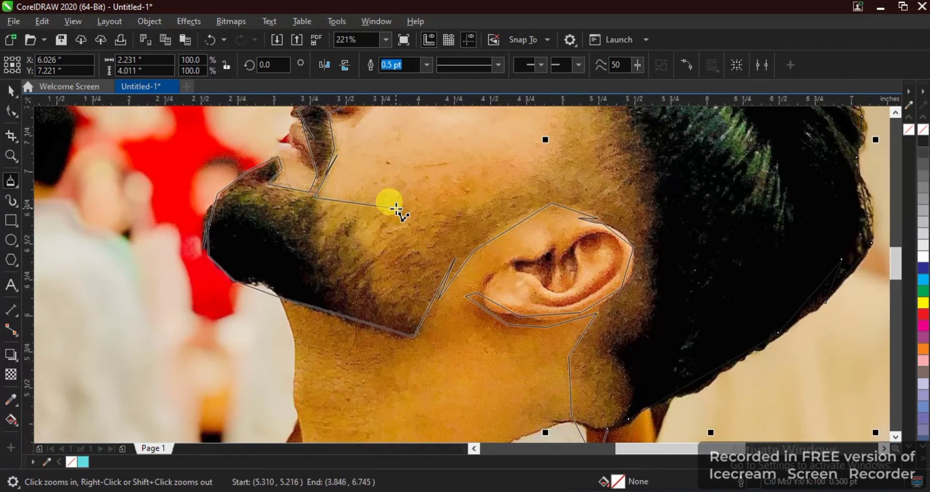
pyautogui.click(489, 199)
pyautogui.click(553, 168)
# Trace up the temple and along the forehead hairline to complete the outline, and show its nodes with the Shape tool
pyautogui.scroll(-4, 553, 168)
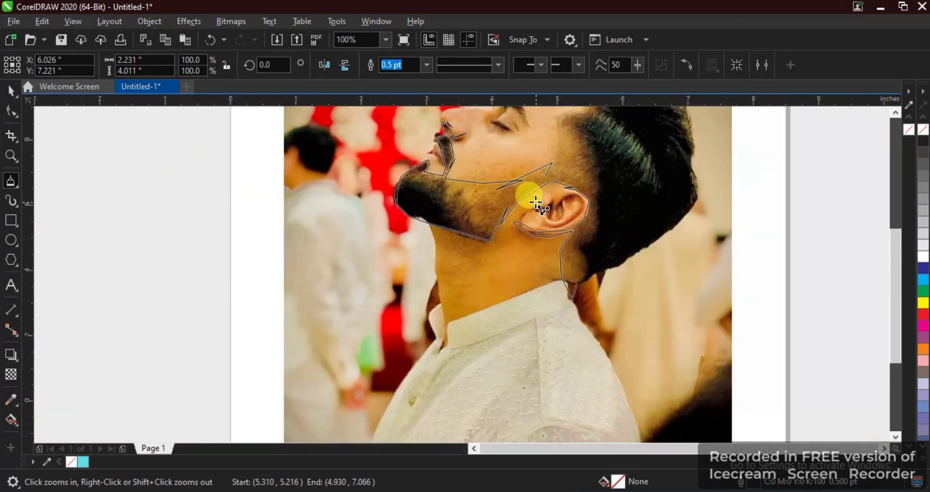
pyautogui.scroll(4, 530, 183)
pyautogui.scroll(-4, 557, 179)
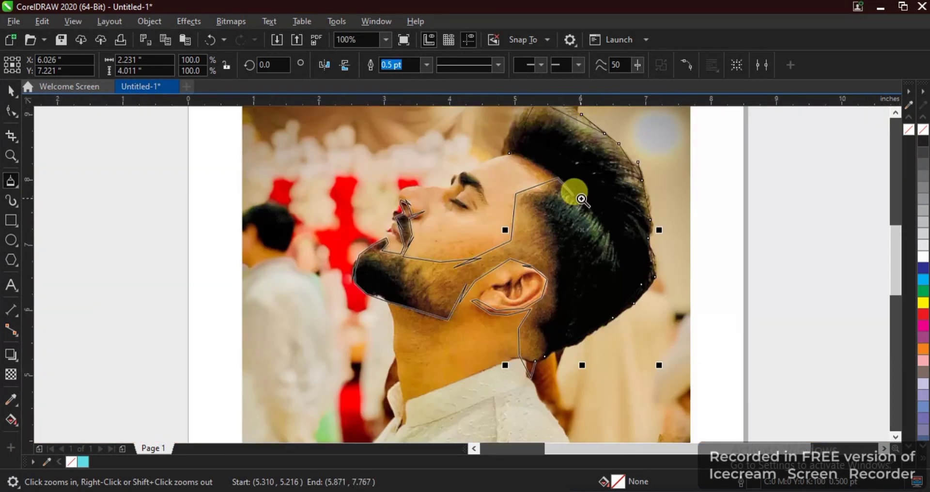
pyautogui.scroll(6, 441, 297)
pyautogui.click(386, 301)
pyautogui.press('space')
pyautogui.scroll(-3, 480, 281)
pyautogui.press('F10')
pyautogui.scroll(-3, 485, 283)
pyautogui.hotkey('shift', 'F2')
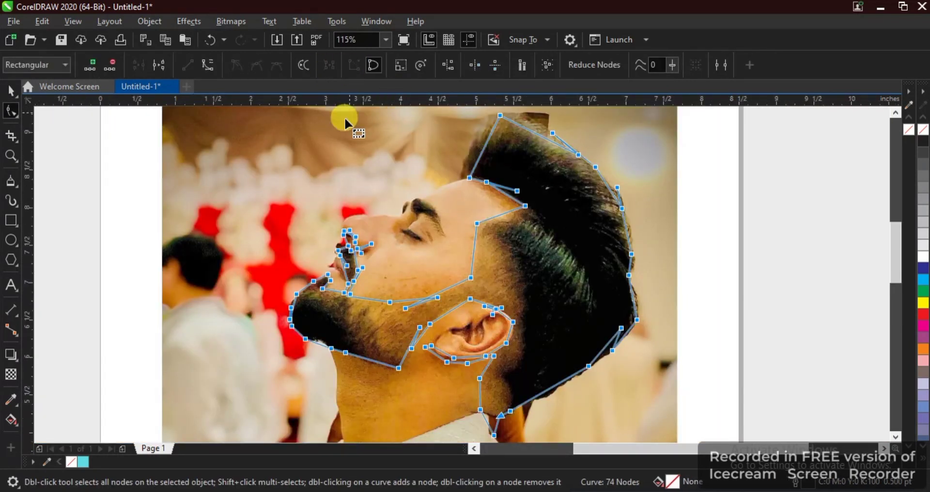
# Apply a uniform transparency of 40 to the portrait photo so the outline stands out
pyautogui.press('space')
pyautogui.click(278, 182)
pyautogui.click(11, 374)
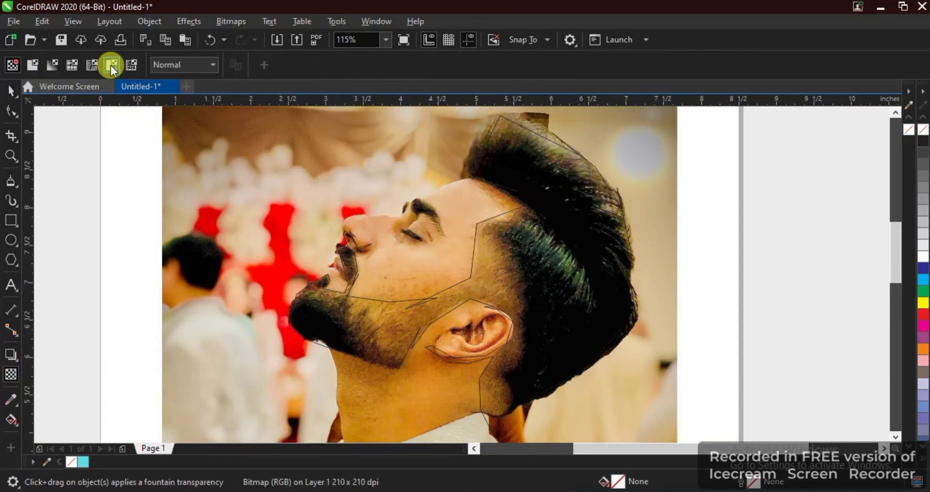
pyautogui.click(53, 65)
pyautogui.click(32, 65)
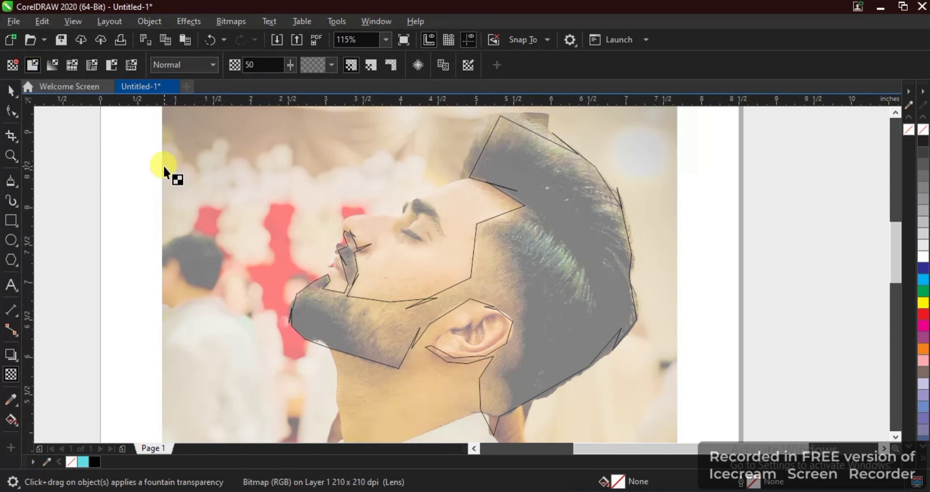
pyautogui.write('60')
pyautogui.press('Return')
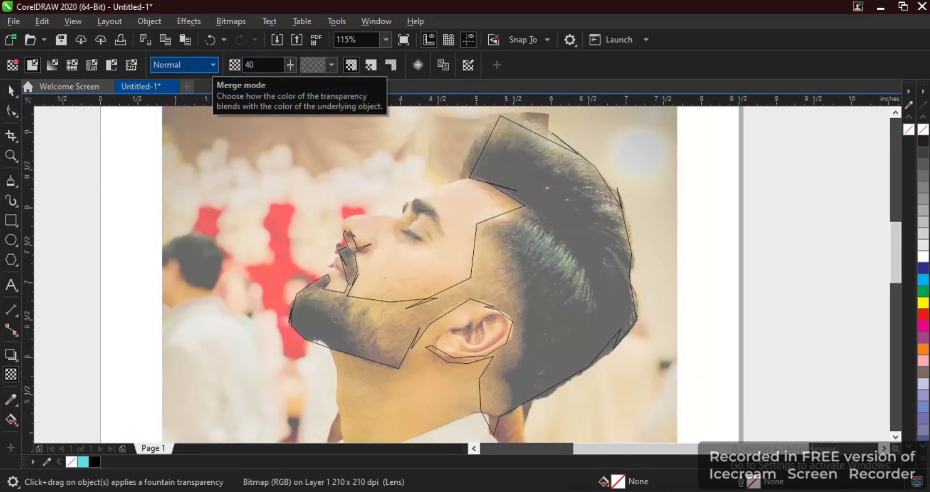
# Bend the outline segments along the top of the hair into curves with the Shape tool and remove a stray node
pyautogui.press('space')
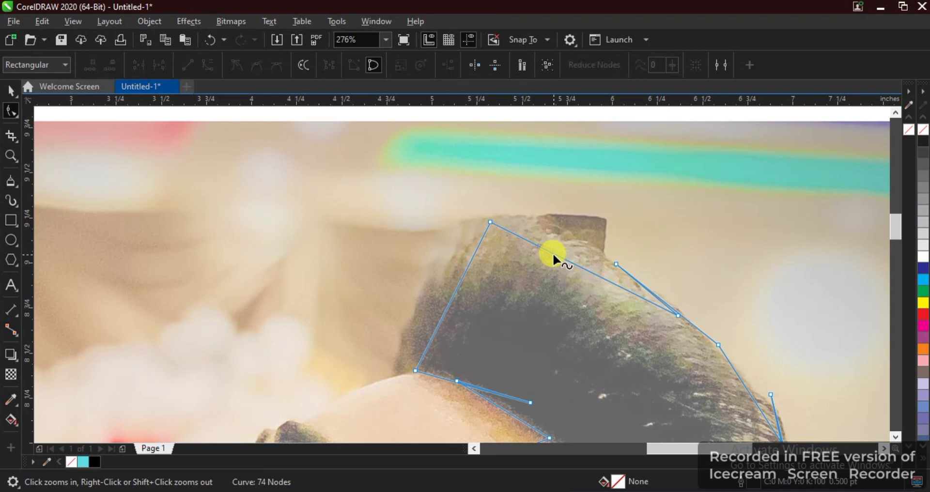
pyautogui.moveTo(553, 252); pyautogui.dragTo(562, 241)
pyautogui.scroll(-2, 561, 241)
pyautogui.scroll(3, 630, 295)
pyautogui.moveTo(479, 296); pyautogui.dragTo(482, 270)
pyautogui.moveTo(448, 242); pyautogui.dragTo(443, 245)
pyautogui.moveTo(372, 215); pyautogui.dragTo(351, 189)
pyautogui.scroll(-3, 411, 247)
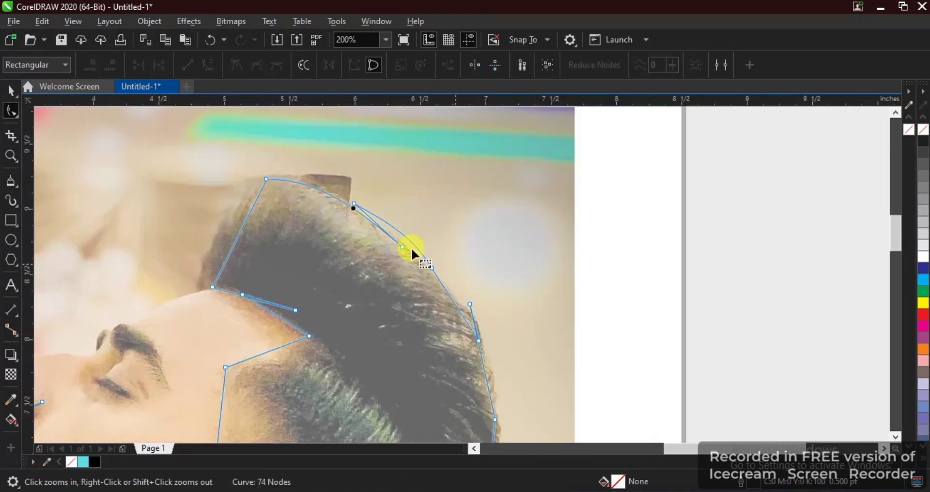
pyautogui.scroll(3, 453, 191)
pyautogui.scroll(-3, 437, 311)
pyautogui.scroll(-3, 459, 233)
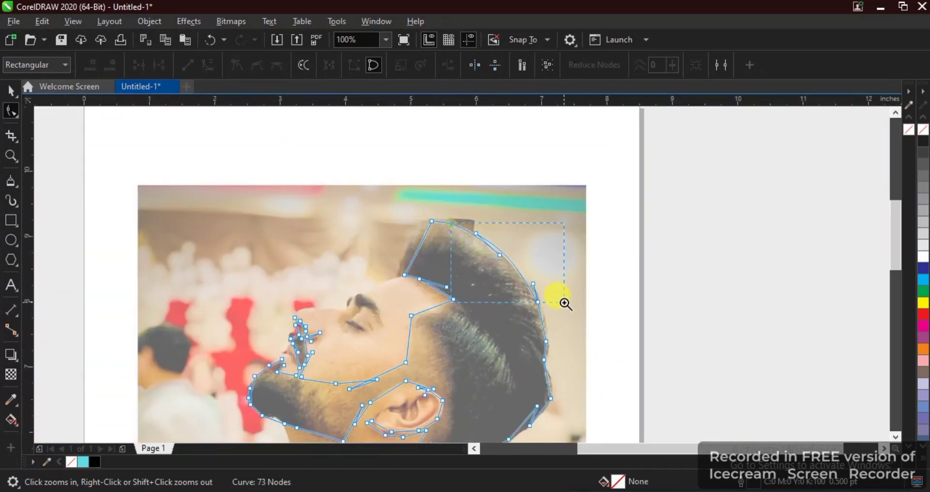
# Curve the outline segments along the upper back of the hair to follow its edge
pyautogui.scroll(7, 399, 214)
pyautogui.moveTo(400, 214); pyautogui.dragTo(411, 210)
pyautogui.scroll(-3, 412, 211)
pyautogui.scroll(2, 545, 362)
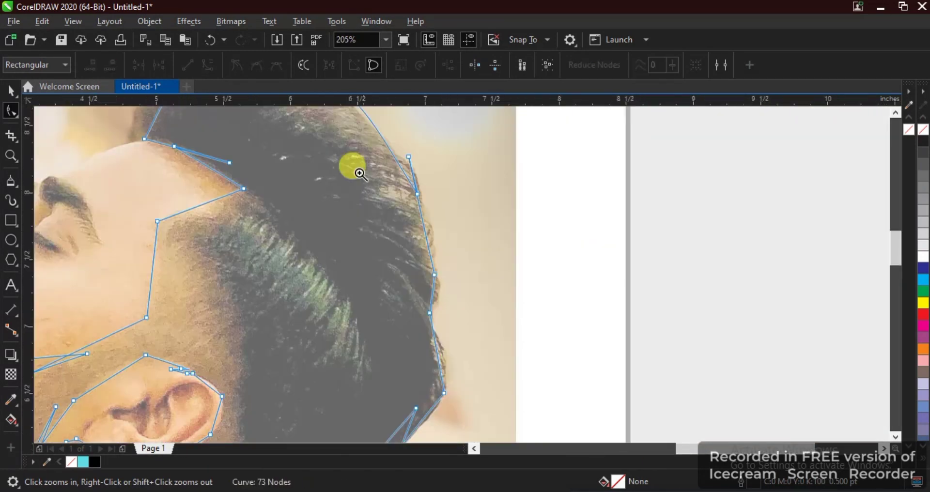
pyautogui.moveTo(418, 279); pyautogui.dragTo(429, 277)
pyautogui.scroll(-1, 429, 277)
# Reshape the pointed section at the upper back of the head and remove its extra node
pyautogui.press('F2')
pyautogui.moveTo(314, 284); pyautogui.dragTo(462, 169)
pyautogui.moveTo(539, 278); pyautogui.dragTo(542, 278)
pyautogui.moveTo(522, 233); pyautogui.dragTo(511, 232)
pyautogui.moveTo(542, 307); pyautogui.dragTo(533, 291)
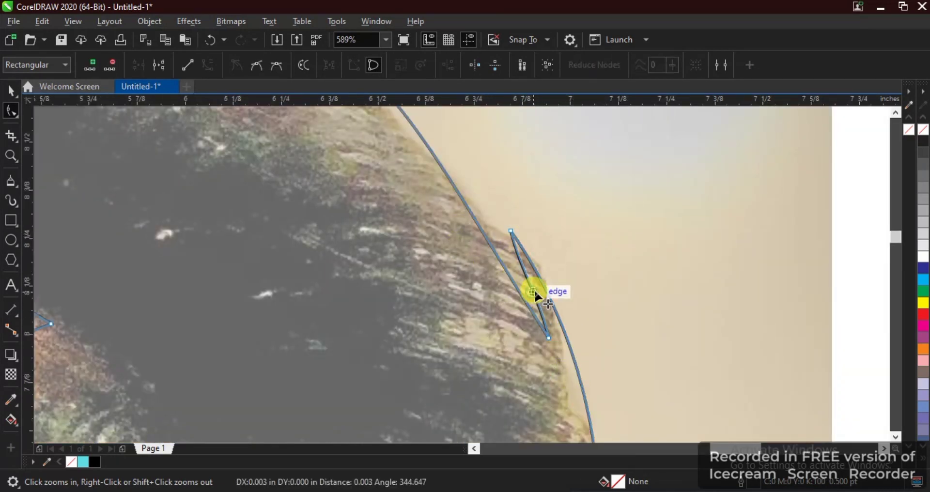
pyautogui.scroll(-5, 544, 364)
pyautogui.scroll(4, 533, 303)
pyautogui.moveTo(486, 253); pyautogui.dragTo(485, 254)
pyautogui.doubleClick(489, 316)
# Bend the outline segments at the lower back of the head to match the hair edge
pyautogui.scroll(-2, 452, 361)
pyautogui.press('F2')
pyautogui.moveTo(400, 383); pyautogui.dragTo(497, 268)
pyautogui.press('F2')
pyautogui.moveTo(392, 318); pyautogui.dragTo(551, 133)
pyautogui.moveTo(459, 274); pyautogui.dragTo(464, 279)
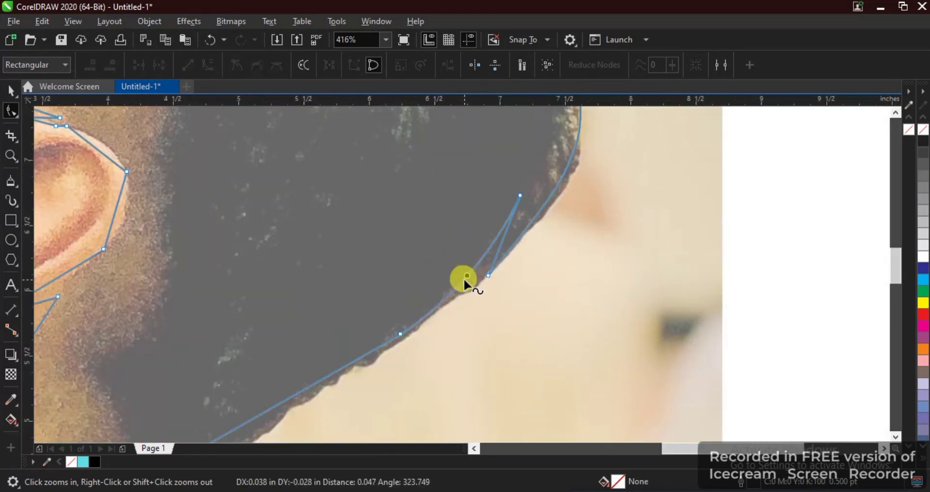
# Refine the hair edge leading to the nape by curving its segment and deleting surplus nodes
pyautogui.scroll(-2, 464, 279)
pyautogui.press('F2')
pyautogui.moveTo(368, 385); pyautogui.dragTo(503, 293)
pyautogui.doubleClick(370, 191)
pyautogui.moveTo(370, 191); pyautogui.dragTo(368, 200)
pyautogui.scroll(-1, 446, 214)
pyautogui.moveTo(494, 249); pyautogui.dragTo(438, 140)
pyautogui.press('Delete')
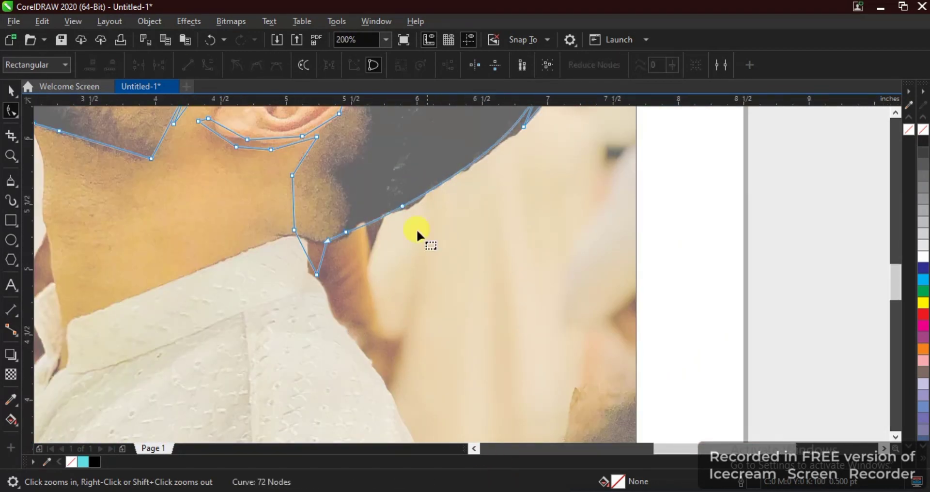
# Delete the surplus nodes around the nape and curve the neck hairline below the ear
pyautogui.moveTo(502, 361); pyautogui.dragTo(265, 216)
pyautogui.moveTo(274, 177); pyautogui.dragTo(281, 176)
pyautogui.scroll(-2, 281, 176)
pyautogui.press('F2')
pyautogui.moveTo(185, 262); pyautogui.dragTo(372, 144)
pyautogui.moveTo(376, 246); pyautogui.dragTo(427, 219)
pyautogui.press('Delete')
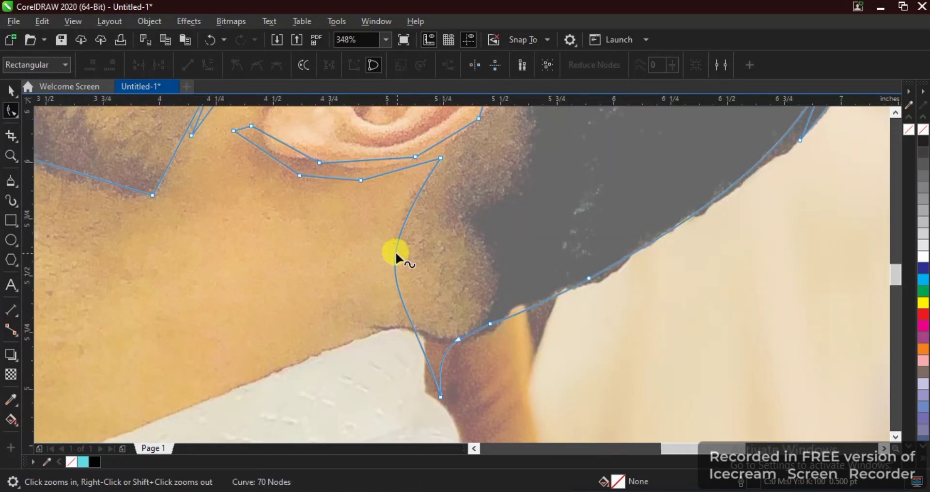
pyautogui.moveTo(395, 251); pyautogui.dragTo(394, 240)
# Delete the extra nodes from the lower contour beneath the ear to turn it into one smooth curve
pyautogui.scroll(-3, 395, 241)
pyautogui.press('F2')
pyautogui.moveTo(280, 257); pyautogui.dragTo(507, 162)
pyautogui.moveTo(440, 315); pyautogui.dragTo(327, 263)
pyautogui.press('Delete')
# Remove an extra node at the earlobe tip and curve the contour segments beside the lobe
pyautogui.press('F2')
pyautogui.moveTo(188, 170); pyautogui.dragTo(436, 356)
pyautogui.doubleClick(399, 197)
pyautogui.click(354, 173)
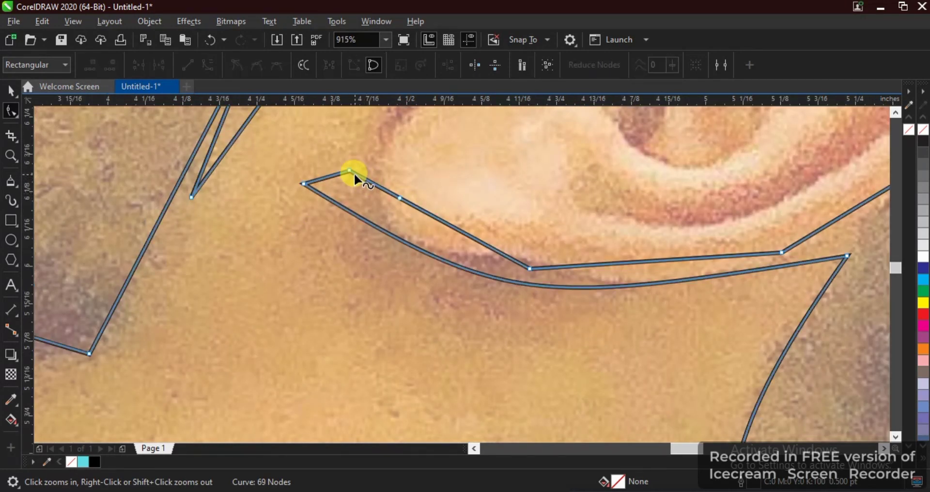
pyautogui.moveTo(353, 174); pyautogui.dragTo(297, 171)
pyautogui.click(449, 285)
pyautogui.scroll(-1, 450, 286)
pyautogui.scroll(2, 451, 286)
pyautogui.click(266, 229)
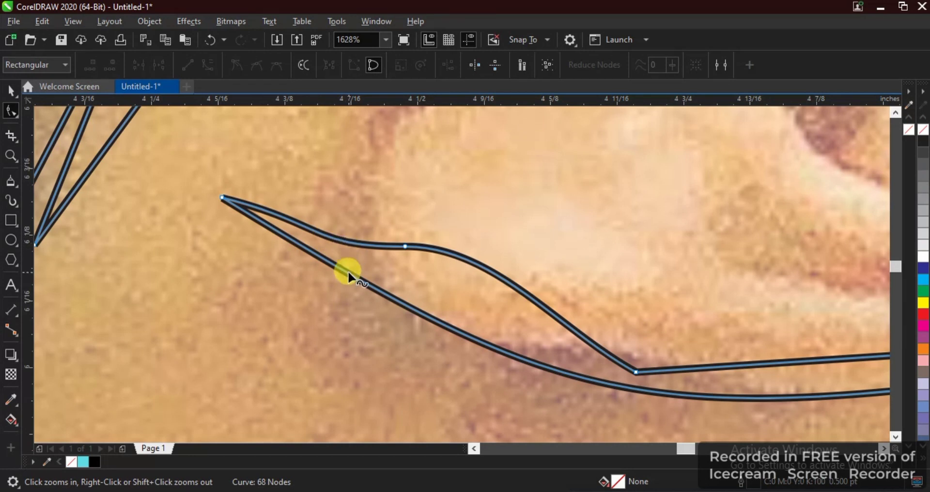
# Try to reshape the lower earlobe contour with an added node and its control handles
pyautogui.doubleClick(435, 320)
pyautogui.moveTo(374, 291); pyautogui.dragTo(359, 317)
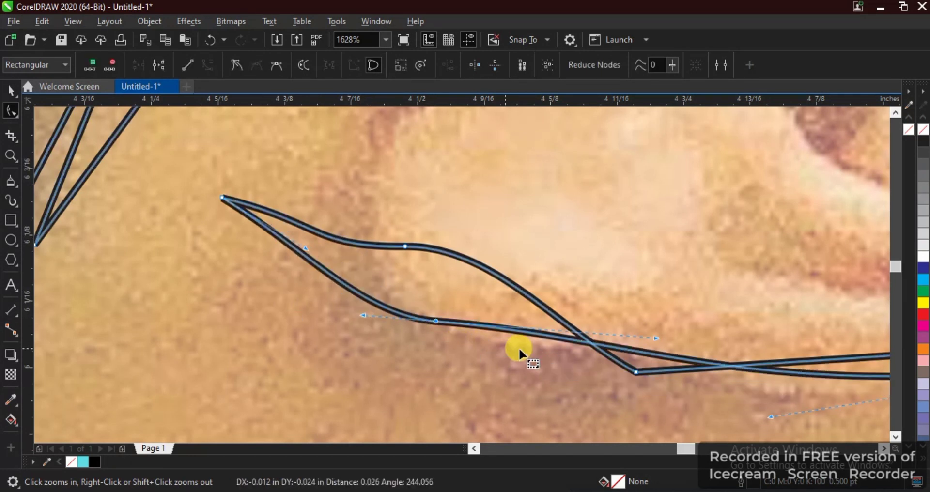
pyautogui.hotkey('ctrl', 'z')
pyautogui.moveTo(306, 251); pyautogui.dragTo(262, 286)
pyautogui.click(405, 246)
pyautogui.moveTo(454, 252); pyautogui.dragTo(402, 286)
pyautogui.hotkey('ctrl', 'z')
# Delete the stray nodes on the earlobe contour and bend its front portion into a rounded curve
pyautogui.doubleClick(405, 246)
pyautogui.scroll(-2, 402, 286)
pyautogui.scroll(2, 421, 288)
pyautogui.click(264, 237)
pyautogui.doubleClick(264, 236)
pyautogui.moveTo(176, 168); pyautogui.dragTo(132, 231)
pyautogui.moveTo(249, 260); pyautogui.dragTo(288, 265)
pyautogui.press('Delete')
# Remove another surplus node from the earlobe contour and smooth the segment along the lobe
pyautogui.scroll(-2, 310, 262)
pyautogui.scroll(1, 315, 256)
pyautogui.moveTo(229, 206)
pyautogui.mouseDown()
pyautogui.moveTo(328, 264)
pyautogui.moveTo(239, 212)
pyautogui.mouseUp()
pyautogui.press('Delete')
pyautogui.hotkey('ctrl', 'z')
pyautogui.doubleClick(364, 263)
pyautogui.press('Delete')
pyautogui.moveTo(167, 173); pyautogui.dragTo(226, 185)
# Curve the contour beneath the ear so it runs smoothly below the lobe to the hairline corner
pyautogui.scroll(-2, 227, 184)
pyautogui.scroll(1, 237, 228)
pyautogui.press('F2')
pyautogui.moveTo(218, 324); pyautogui.dragTo(571, 417)
pyautogui.moveTo(403, 221); pyautogui.dragTo(407, 233)
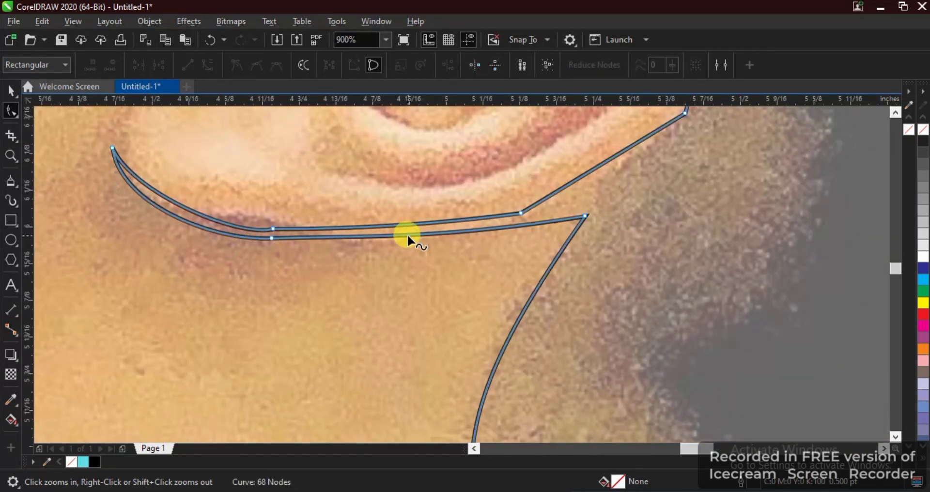
pyautogui.moveTo(323, 226); pyautogui.dragTo(328, 232)
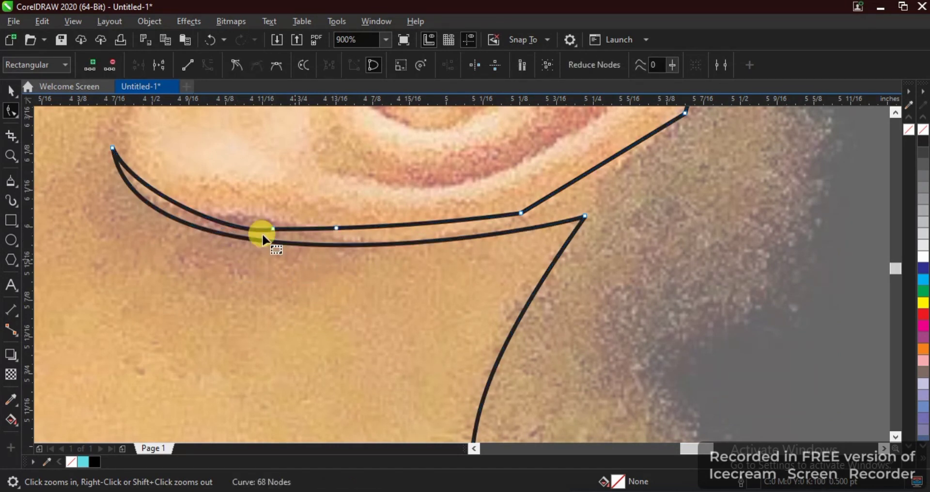
# Bend the straight segments along the lower and back edge of the ear into curves following the ear rim
pyautogui.scroll(-3, 530, 224)
pyautogui.scroll(3, 592, 166)
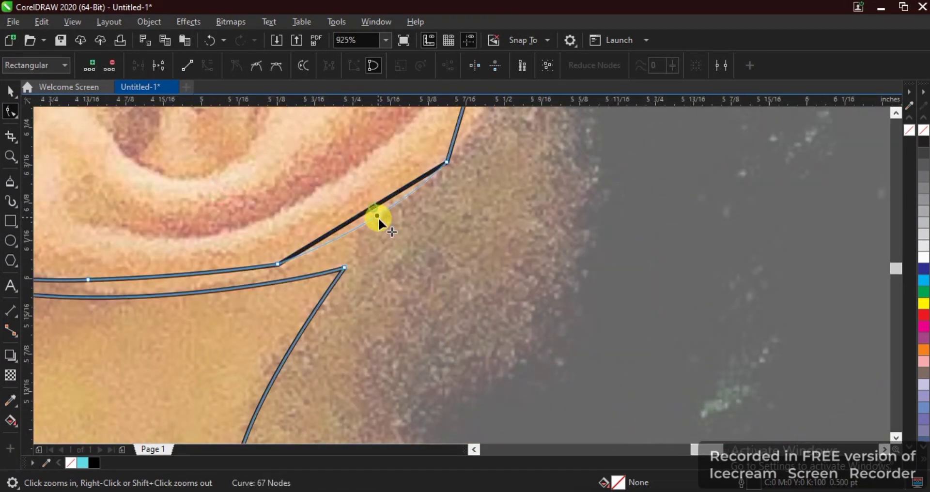
pyautogui.scroll(-2, 379, 218)
pyautogui.scroll(1, 266, 276)
pyautogui.moveTo(405, 181); pyautogui.dragTo(420, 185)
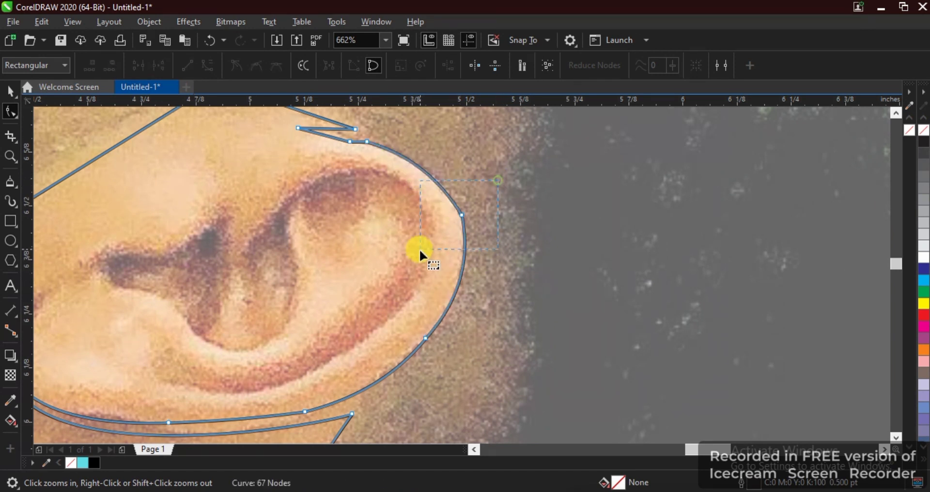
# Delete the surplus nodes on the ear's upper back rim and bend the contour along the top of the ear into curves
pyautogui.doubleClick(459, 216)
pyautogui.scroll(-3, 437, 248)
pyautogui.scroll(2, 820, 416)
pyautogui.scroll(1, 550, 270)
pyautogui.moveTo(554, 279); pyautogui.dragTo(485, 258)
pyautogui.scroll(-1, 486, 257)
pyautogui.scroll(1, 402, 229)
pyautogui.click(419, 224)
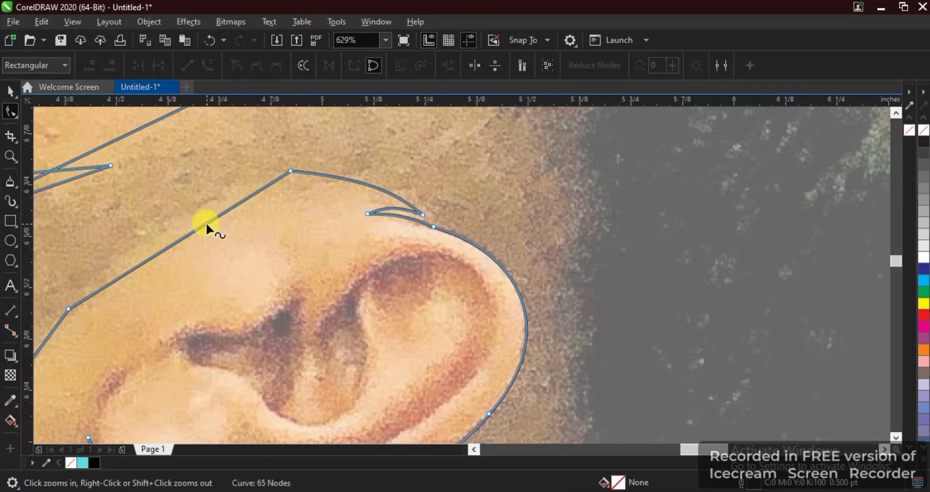
# Bend the edges of the thin spike between the beard's lower corner and the ear into curves
pyautogui.scroll(-2, 455, 295)
pyautogui.scroll(1, 533, 218)
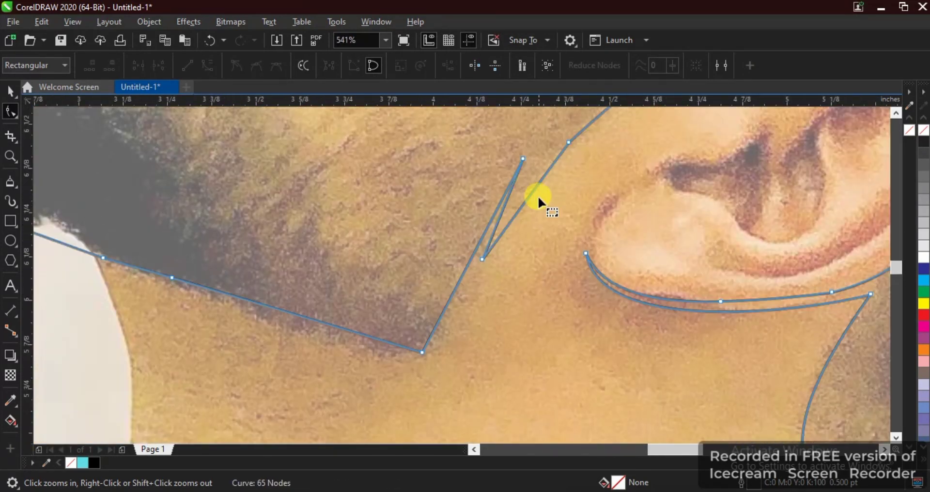
pyautogui.moveTo(521, 160); pyautogui.dragTo(536, 156)
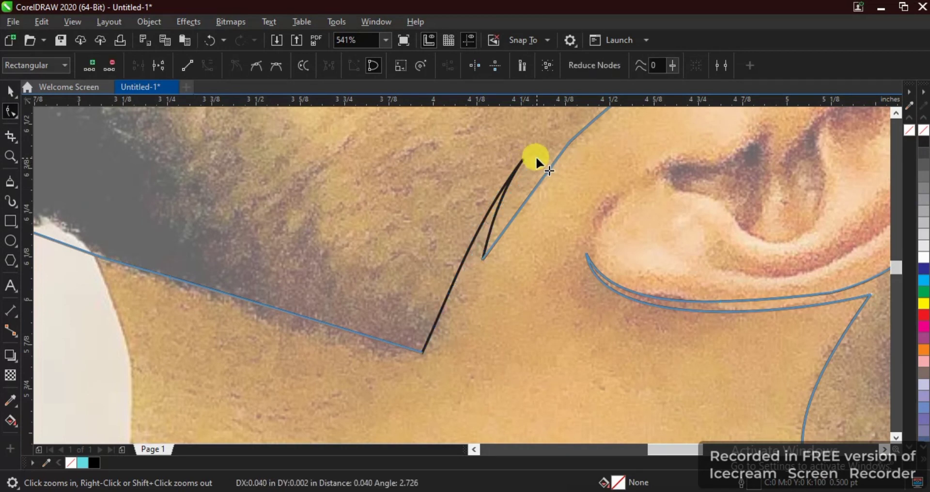
pyautogui.scroll(2, 564, 189)
pyautogui.moveTo(426, 203)
pyautogui.mouseDown()
pyautogui.moveTo(480, 183)
pyautogui.moveTo(420, 171)
pyautogui.moveTo(436, 187)
pyautogui.moveTo(430, 201)
pyautogui.mouseUp()
pyautogui.scroll(-5, 239, 234)
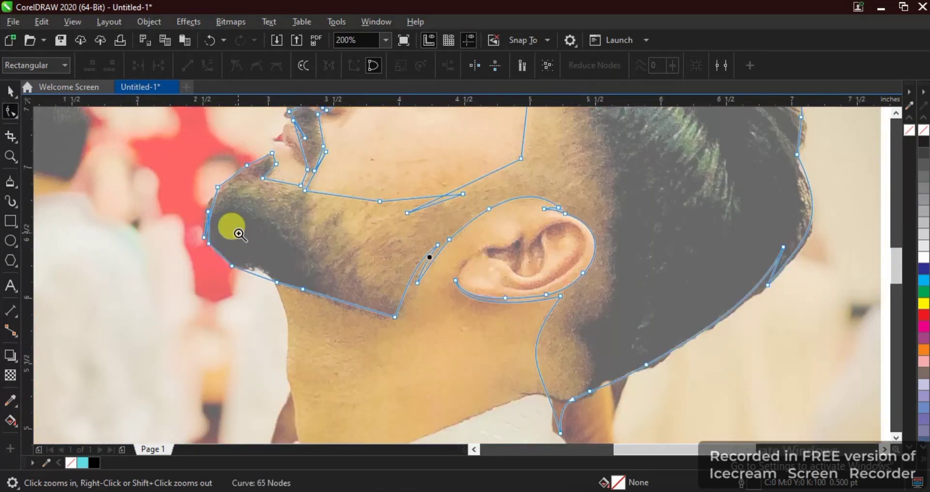
# Curve the beard's lower edge beneath the chin and delete a surplus node there
pyautogui.scroll(1, 406, 358)
pyautogui.scroll(2, 379, 219)
pyautogui.scroll(-2, 303, 225)
pyautogui.scroll(2, 474, 242)
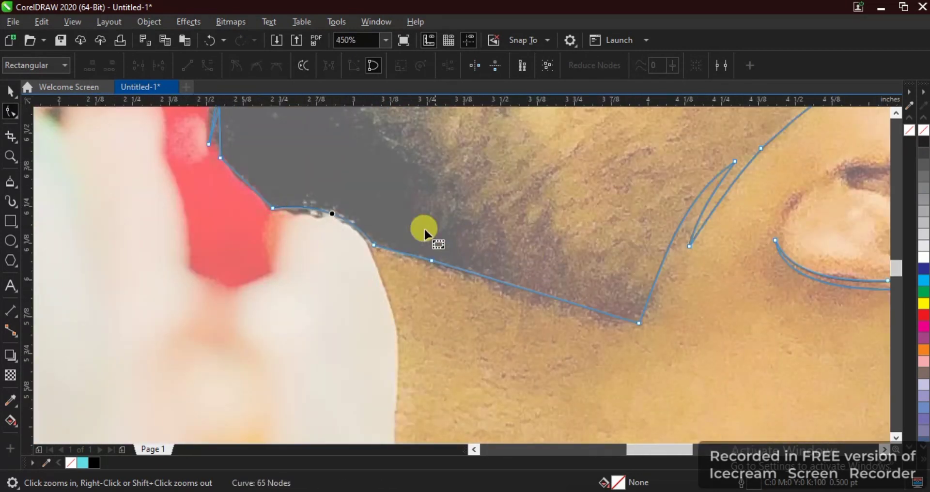
pyautogui.scroll(-4, 312, 234)
pyautogui.scroll(3, 604, 379)
# Delete the surplus node at the front of the chin and bend the chin edge and its narrow spike into curves
pyautogui.moveTo(183, 170); pyautogui.dragTo(604, 380)
pyautogui.scroll(2, 495, 279)
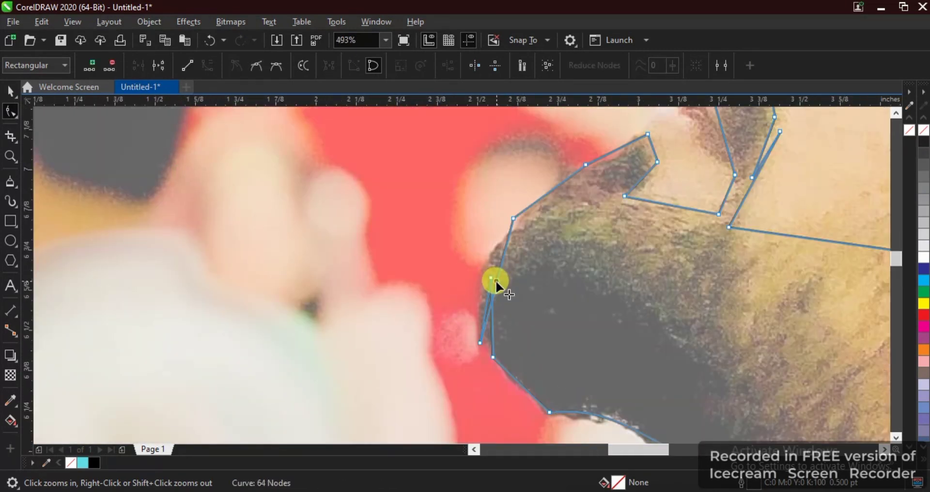
pyautogui.scroll(3, 477, 306)
pyautogui.moveTo(312, 225); pyautogui.dragTo(348, 226)
pyautogui.scroll(-2, 350, 228)
pyautogui.press('F2')
pyautogui.moveTo(252, 208); pyautogui.dragTo(513, 343)
pyautogui.moveTo(386, 274); pyautogui.dragTo(417, 232)
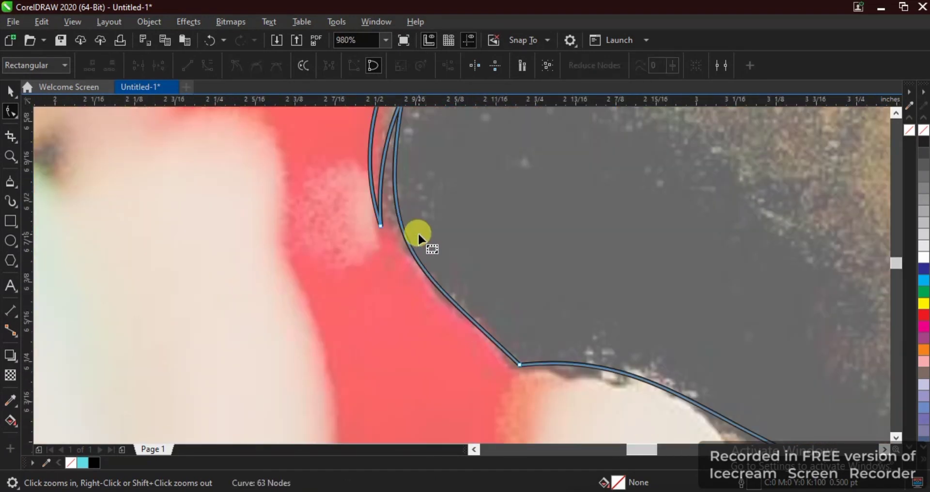
# Bend the upper front edge of the chin beard into a curve and delete the surplus node along it
pyautogui.scroll(-2, 448, 300)
pyautogui.press('F2')
pyautogui.moveTo(395, 289); pyautogui.dragTo(532, 188)
pyautogui.moveTo(340, 162); pyautogui.dragTo(741, 359)
pyautogui.moveTo(334, 168); pyautogui.dragTo(323, 193)
pyautogui.doubleClick(278, 197)
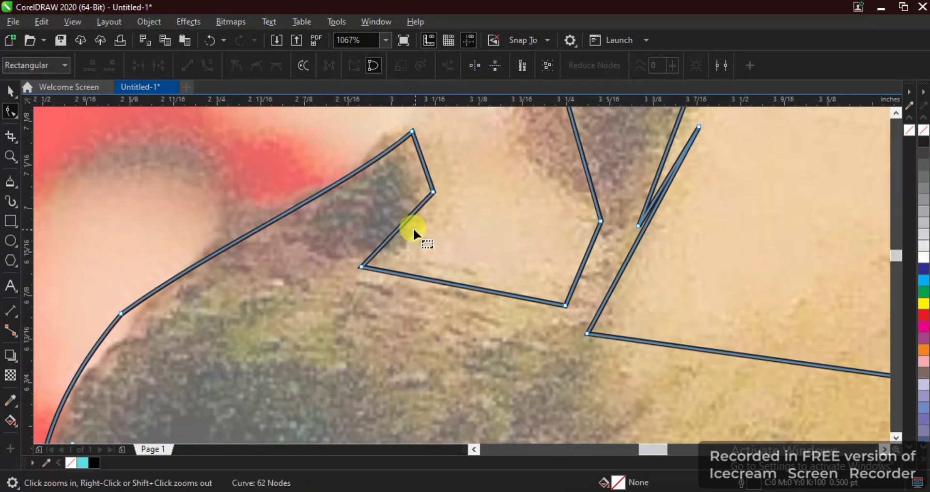
# Bend the straight segments of the beard notch below the lower lip slightly to follow the hair
pyautogui.moveTo(390, 229); pyautogui.dragTo(389, 229)
pyautogui.scroll(-1, 390, 229)
pyautogui.moveTo(382, 286); pyautogui.dragTo(381, 284)
pyautogui.scroll(-1, 420, 293)
# Bend the front edge of the moustache beside the lips into smooth curves
pyautogui.press('F2')
pyautogui.moveTo(533, 334); pyautogui.dragTo(336, 180)
pyautogui.moveTo(438, 260); pyautogui.dragTo(451, 259)
pyautogui.press('F2')
pyautogui.moveTo(395, 149); pyautogui.dragTo(546, 347)
pyautogui.moveTo(392, 167); pyautogui.dragTo(398, 164)
pyautogui.moveTo(403, 198); pyautogui.dragTo(402, 195)
# Curve the edges of the thin spike inside the moustache next to the mouth
pyautogui.press('F2')
pyautogui.moveTo(339, 144); pyautogui.dragTo(474, 250)
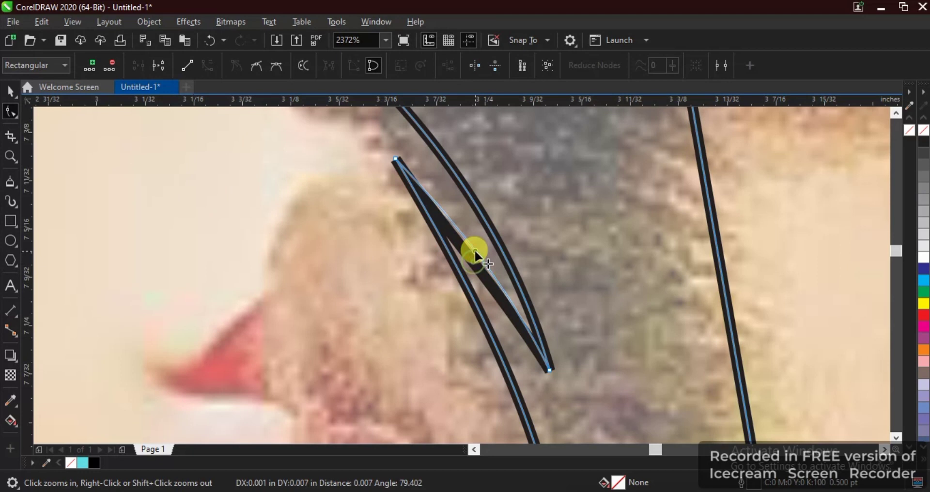
pyautogui.scroll(-2, 475, 250)
pyautogui.press('F2')
pyautogui.moveTo(412, 196); pyautogui.dragTo(549, 376)
pyautogui.moveTo(481, 307); pyautogui.dragTo(483, 308)
pyautogui.scroll(-2, 483, 308)
# Round the straight outline around the upper end of the nostril into a smooth arc
pyautogui.press('F2')
pyautogui.moveTo(400, 243); pyautogui.dragTo(560, 335)
pyautogui.press('F2')
pyautogui.moveTo(571, 288); pyautogui.dragTo(359, 68)
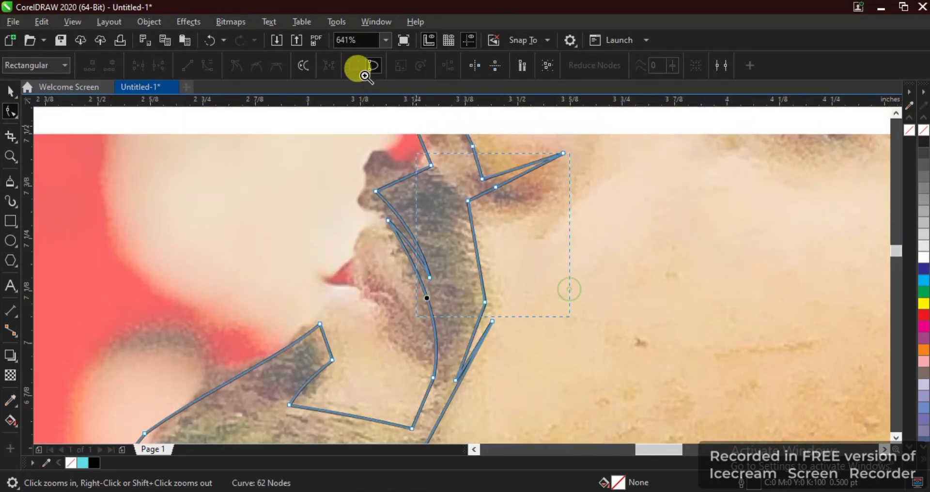
pyautogui.press('F2')
pyautogui.moveTo(303, 350); pyautogui.dragTo(515, 68)
pyautogui.moveTo(447, 296); pyautogui.dragTo(448, 297)
pyautogui.moveTo(460, 240); pyautogui.dragTo(446, 203)
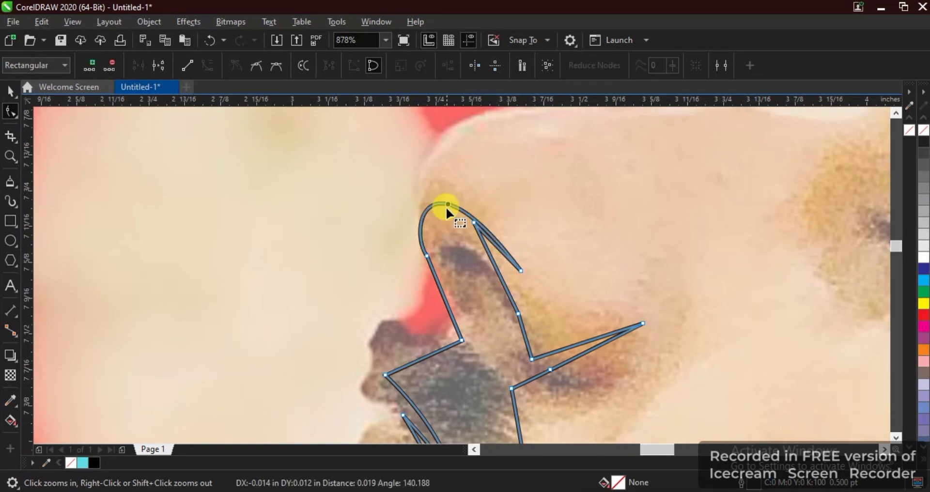
pyautogui.scroll(-1, 447, 203)
pyautogui.press('F2')
pyautogui.moveTo(379, 183); pyautogui.dragTo(577, 356)
pyautogui.moveTo(445, 180); pyautogui.dragTo(440, 199)
pyautogui.hotkey('ctrl', 'z')
# Curve the edges of the thin spike at the top of the nostril outline and delete the surplus node on the front edge
pyautogui.scroll(-1, 560, 253)
pyautogui.press('F2')
pyautogui.moveTo(562, 253); pyautogui.dragTo(455, 163)
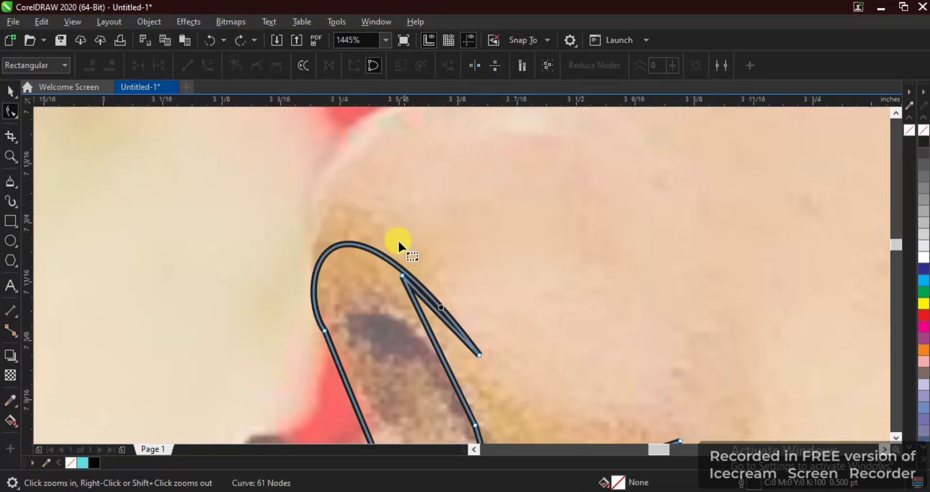
pyautogui.moveTo(438, 312)
pyautogui.mouseDown()
pyautogui.moveTo(386, 245)
pyautogui.moveTo(431, 296)
pyautogui.moveTo(429, 313)
pyautogui.mouseUp()
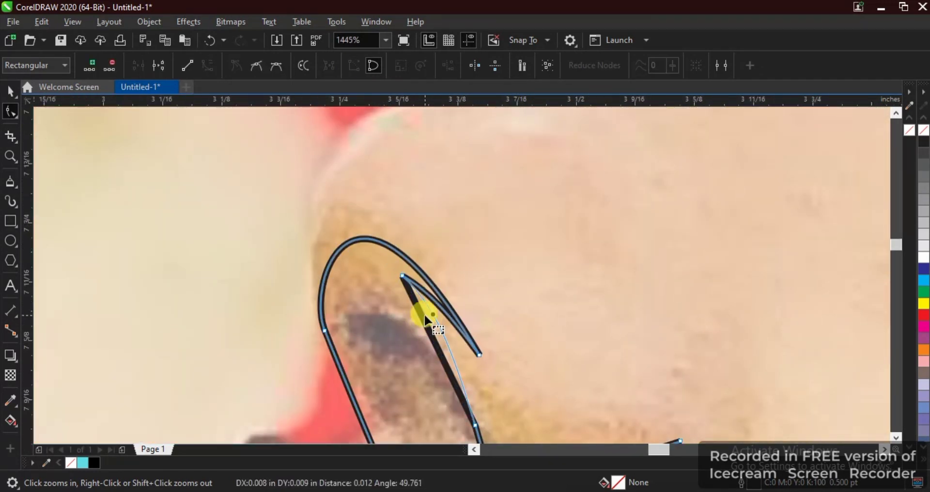
pyautogui.scroll(-1, 429, 313)
pyautogui.moveTo(578, 390); pyautogui.dragTo(662, 489)
pyautogui.doubleClick(336, 177)
pyautogui.scroll(-2, 426, 279)
pyautogui.press('F2')
pyautogui.moveTo(315, 199); pyautogui.dragTo(605, 384)
pyautogui.scroll(1, 449, 292)
pyautogui.click(446, 269)
pyautogui.moveTo(451, 321); pyautogui.dragTo(457, 289)
pyautogui.moveTo(428, 275); pyautogui.dragTo(395, 297)
pyautogui.press('Delete')
pyautogui.hotkey('ctrl', 'z')
pyautogui.hotkey('ctrl', 'z')
# Delete the surplus nodes on the spike beside the nostril wing and bend both of its edges into downward curves
pyautogui.doubleClick(417, 293)
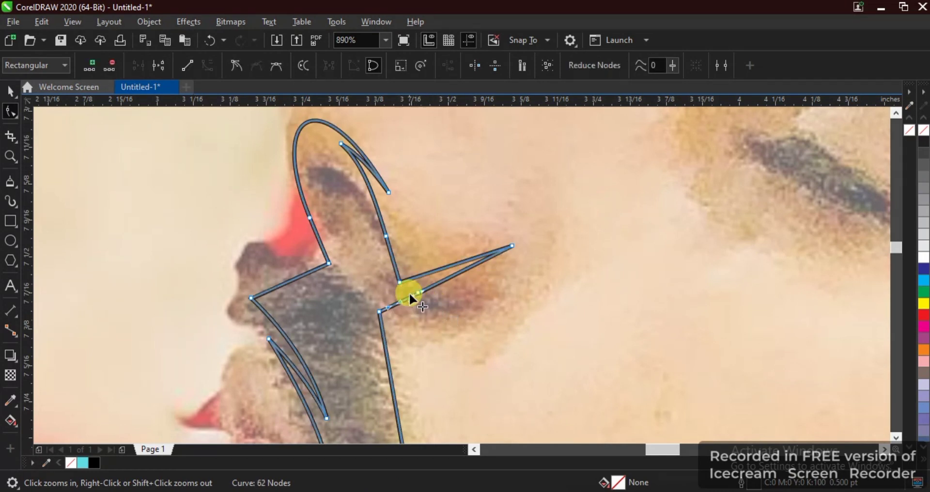
pyautogui.moveTo(425, 289); pyautogui.dragTo(437, 310)
pyautogui.moveTo(437, 269); pyautogui.dragTo(438, 295)
pyautogui.press('space')
pyautogui.scroll(-4, 460, 322)
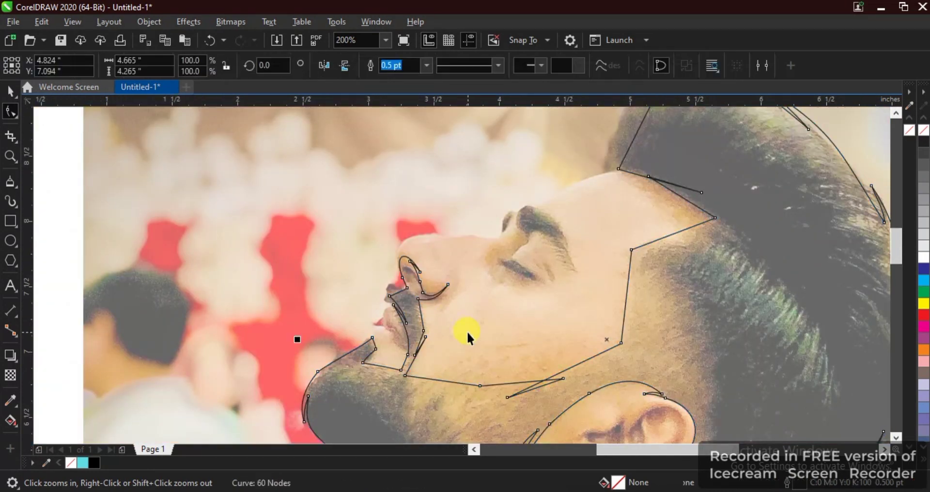
# Draw a closed, straight-sided shape over the dark nostril opening with the Pen tool, tapering to a point along the nostril wing
pyautogui.scroll(4, 411, 310)
pyautogui.click(16, 183)
pyautogui.click(357, 243)
pyautogui.click(316, 179)
pyautogui.click(325, 173)
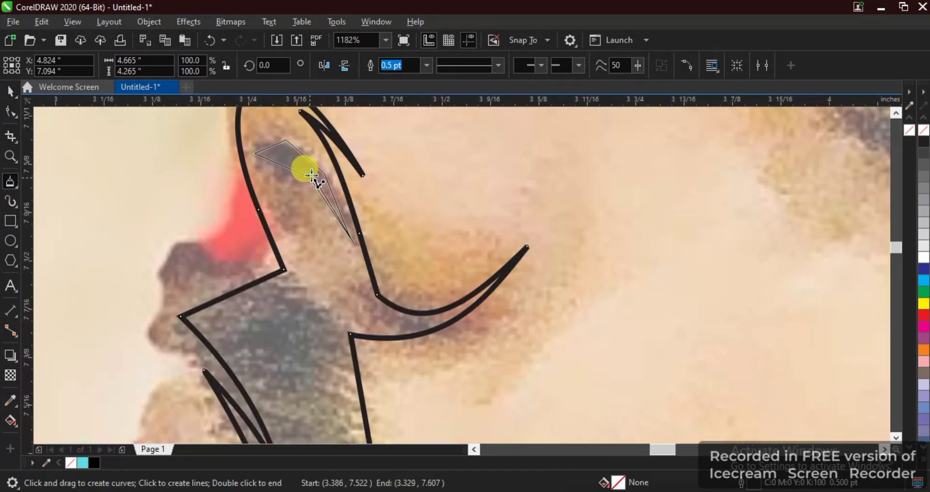
pyautogui.click(355, 244)
pyautogui.click(356, 251)
pyautogui.click(276, 141)
pyautogui.click(323, 169)
pyautogui.click(356, 249)
# Round the upper end of the nostril shape into a smooth loop and delete its surplus corner node
pyautogui.click(11, 112)
pyautogui.hotkey('shift', 'F2')
pyautogui.click(205, 68)
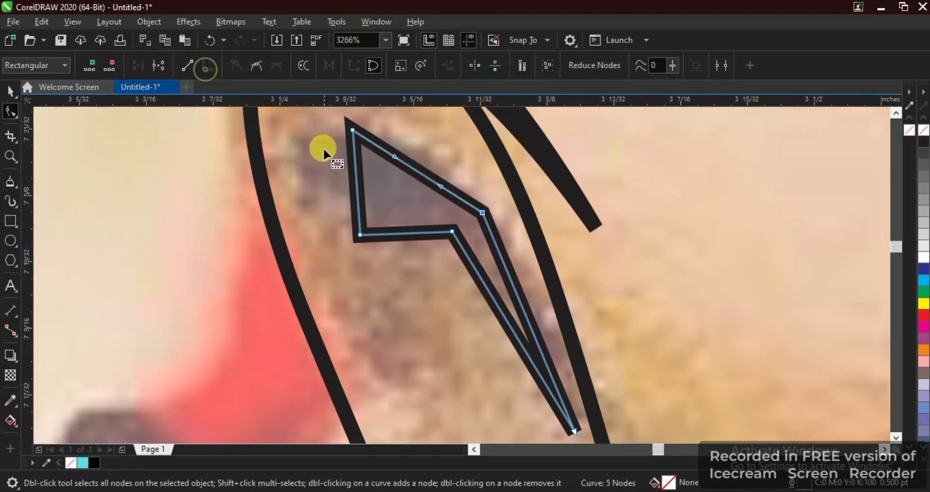
pyautogui.hotkey('ctrl', 'z')
pyautogui.scroll(-2, 366, 179)
pyautogui.moveTo(362, 179); pyautogui.dragTo(396, 168)
pyautogui.doubleClick(384, 206)
pyautogui.moveTo(334, 148); pyautogui.dragTo(374, 219)
pyautogui.press('Delete')
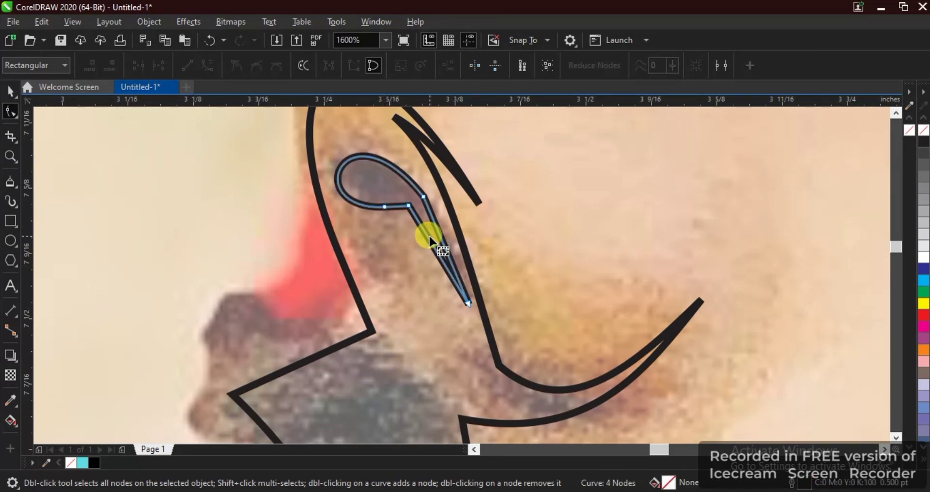
# Move the pointed tip of the nostril shape and bend the edges of its tail into curves
pyautogui.scroll(-1, 429, 236)
pyautogui.press('F2')
pyautogui.moveTo(372, 182); pyautogui.dragTo(501, 304)
pyautogui.click(488, 345)
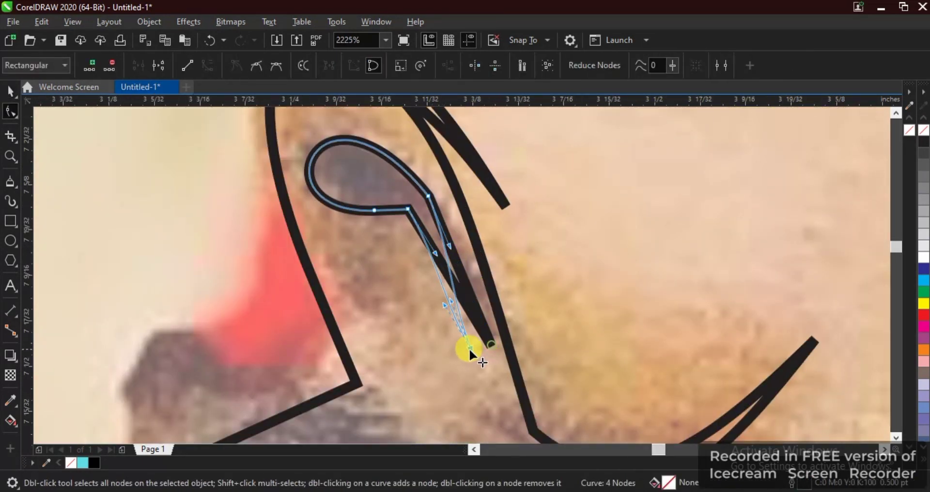
pyautogui.moveTo(455, 261); pyautogui.dragTo(462, 255)
pyautogui.press('space')
pyautogui.press('Escape')
# Select the hair and beard outline again and bend another of its segments slightly
pyautogui.scroll(-5, 445, 309)
pyautogui.click(534, 270)
pyautogui.press('F10')
pyautogui.press('F2')
pyautogui.moveTo(559, 182); pyautogui.dragTo(431, 334)
pyautogui.moveTo(452, 282); pyautogui.dragTo(447, 282)
# Bend the edges of the thin spike at the forehead hairline into curves
pyautogui.press('space')
pyautogui.scroll(-3, 475, 340)
pyautogui.scroll(2, 471, 383)
pyautogui.press('Escape')
pyautogui.click(519, 213)
pyautogui.press('F10')
pyautogui.press('F2')
pyautogui.moveTo(537, 160); pyautogui.dragTo(453, 267)
pyautogui.moveTo(482, 216); pyautogui.dragTo(528, 164)
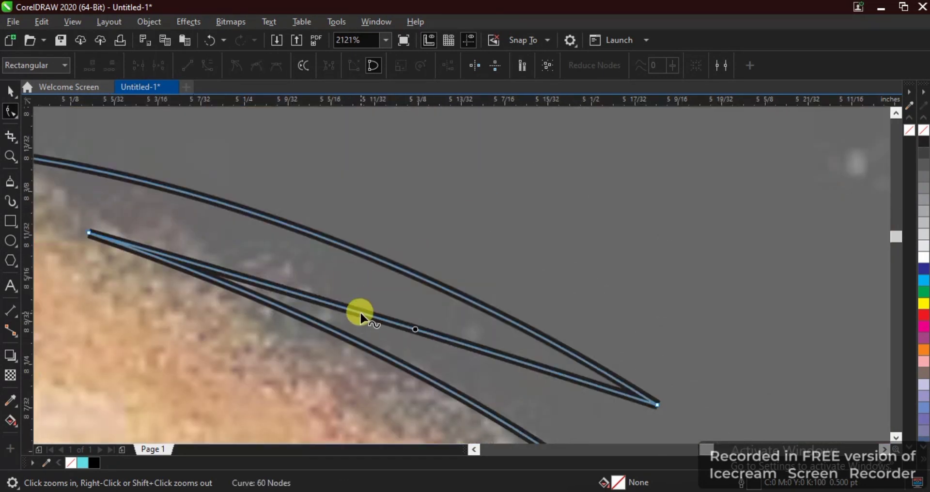
pyautogui.moveTo(361, 314); pyautogui.dragTo(356, 295)
pyautogui.scroll(-4, 357, 295)
pyautogui.press('space')
pyautogui.press('F4')
pyautogui.press('F10')
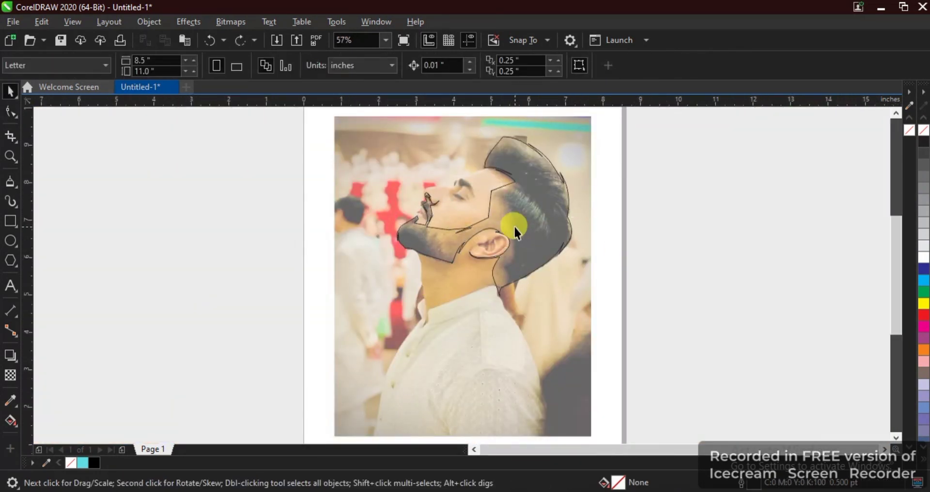
pyautogui.press('space')
pyautogui.click(402, 64)
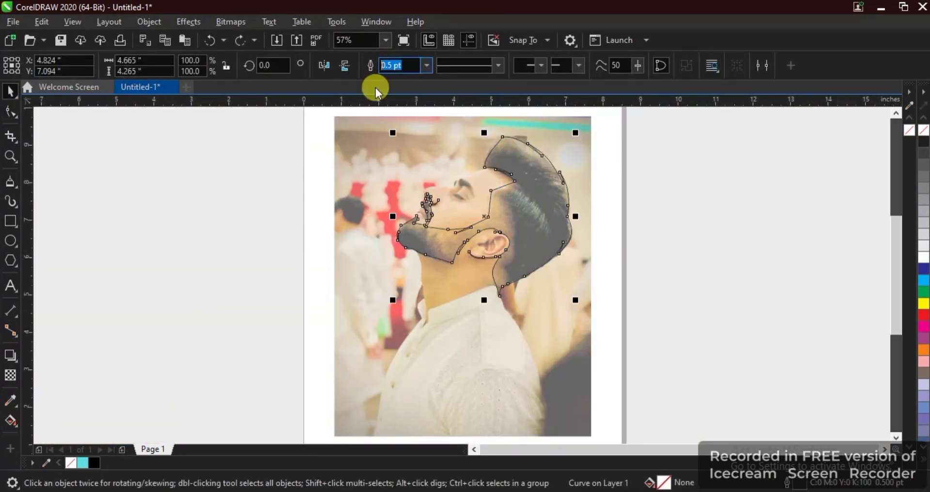
pyautogui.write('10')
pyautogui.press('Return')
pyautogui.click(426, 65)
pyautogui.click(400, 78)
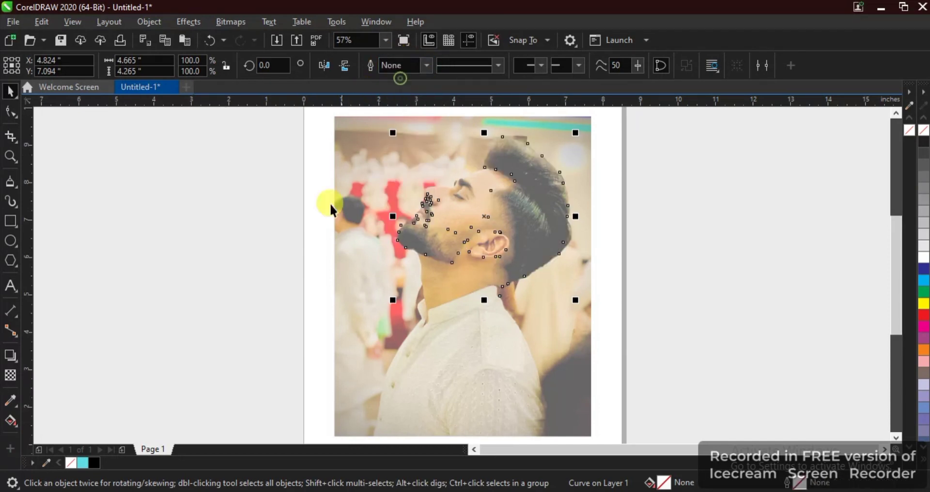
pyautogui.click(247, 161)
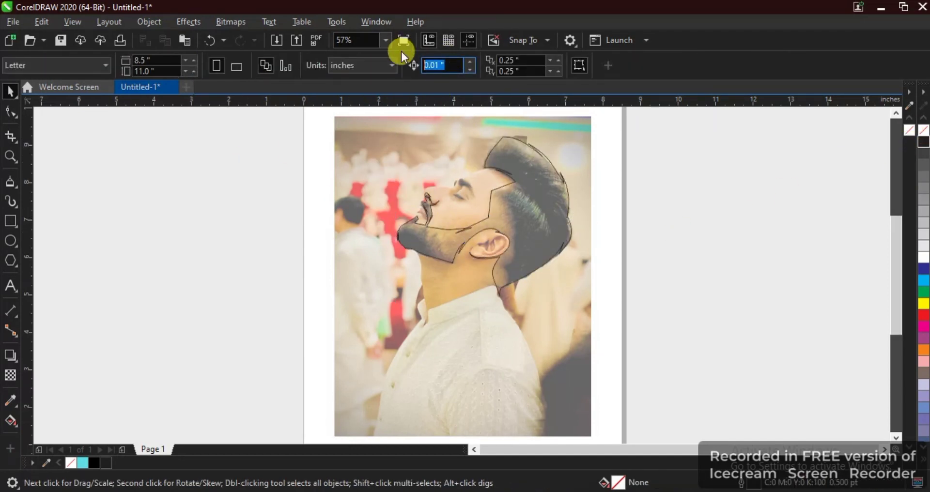
# Preview the hair and beard shape as a solid black silhouette without outline, nudging it off the photo and back
pyautogui.click(498, 217)
pyautogui.click(924, 141)
pyautogui.rightClick(923, 130)
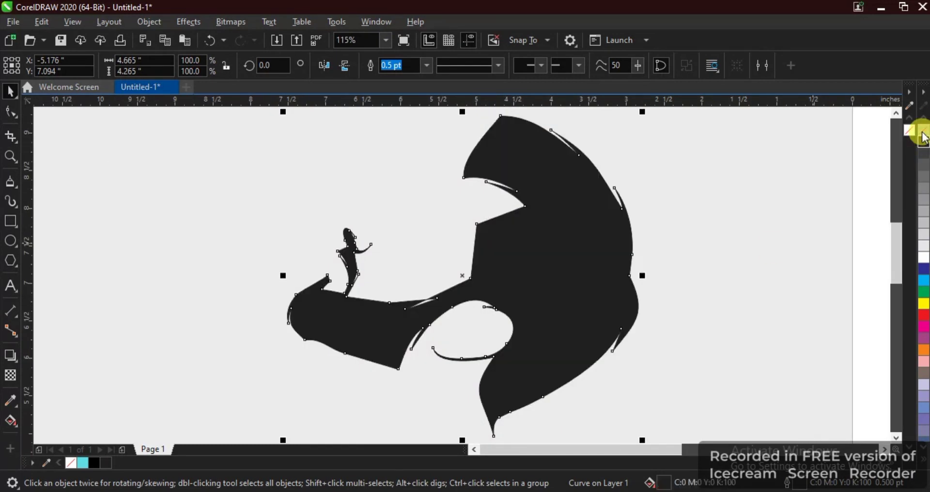
pyautogui.scroll(-5, 312, 209)
pyautogui.press('Right')
pyautogui.press('Left')
pyautogui.press('Right')
pyautogui.hotkey('shift', 'F2')
# Remove the fill from the hair and beard shape and give it a black outline again
pyautogui.click(909, 130)
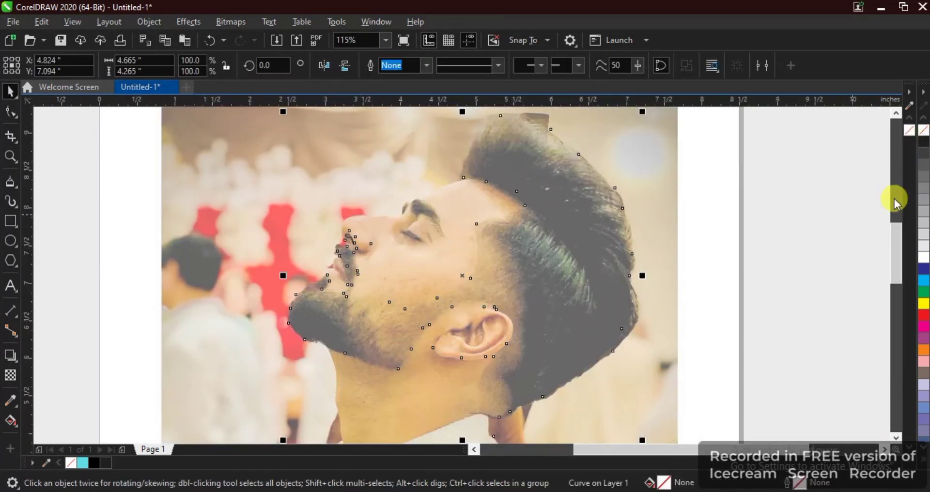
pyautogui.rightClick(924, 142)
pyautogui.press('Escape')
# Draw a closed zigzag shape about 0.69 by 0.42 inches over the dark folds of the inner ear with the Pen tool
pyautogui.press('F2')
pyautogui.moveTo(376, 265); pyautogui.dragTo(600, 396)
pyautogui.click(10, 181)
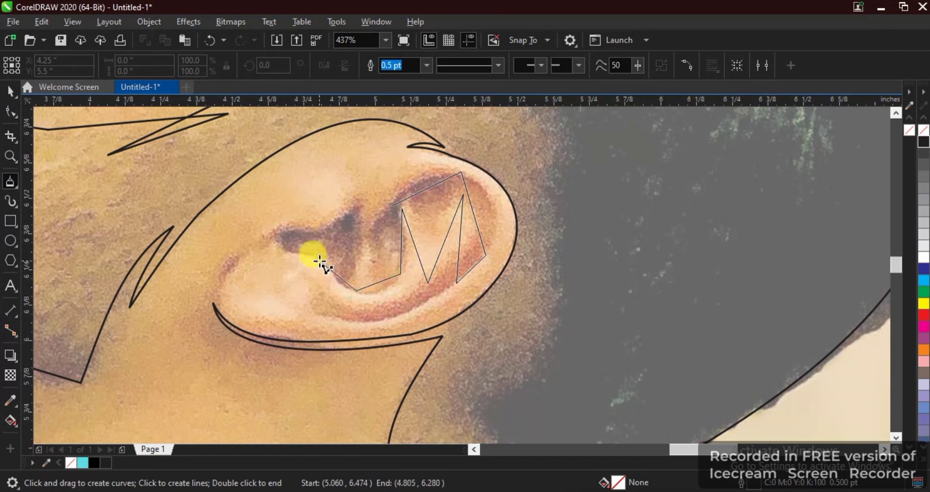
pyautogui.click(391, 207)
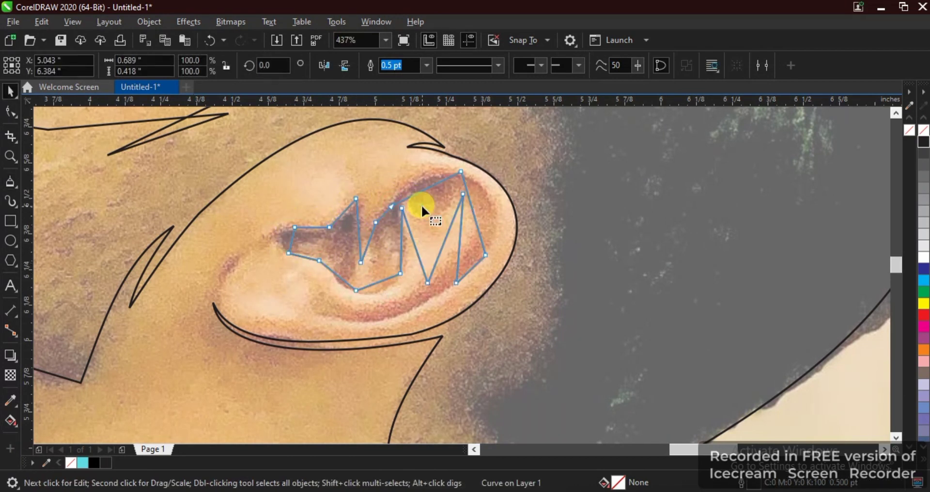
# Bend the straight edges of the inner-ear zigzag shape into curves that follow the dark folds of the ear
pyautogui.press('F10')
pyautogui.moveTo(474, 216); pyautogui.dragTo(494, 204)
pyautogui.moveTo(425, 189); pyautogui.dragTo(415, 181)
pyautogui.doubleClick(461, 172)
pyautogui.moveTo(480, 236); pyautogui.dragTo(407, 240)
pyautogui.doubleClick(485, 255)
pyautogui.press('F2')
pyautogui.moveTo(302, 199); pyautogui.dragTo(461, 345)
pyautogui.moveTo(445, 299); pyautogui.dragTo(455, 314)
pyautogui.moveTo(365, 286); pyautogui.dragTo(375, 296)
pyautogui.scroll(-3, 494, 297)
pyautogui.scroll(2, 438, 301)
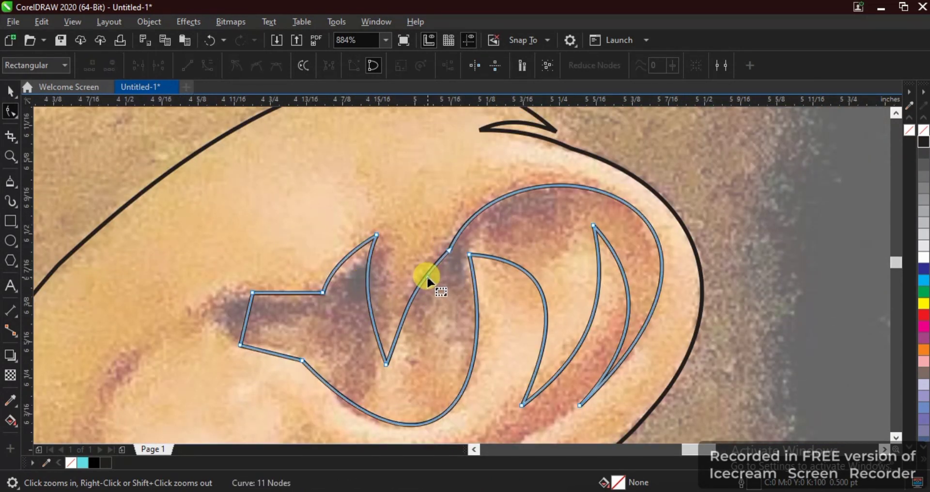
# Smooth the inner-ear shape's upper contour with a curve node and round off its narrow end toward the cheek
pyautogui.click(449, 251)
pyautogui.press('Delete')
pyautogui.hotkey('ctrl', 'z')
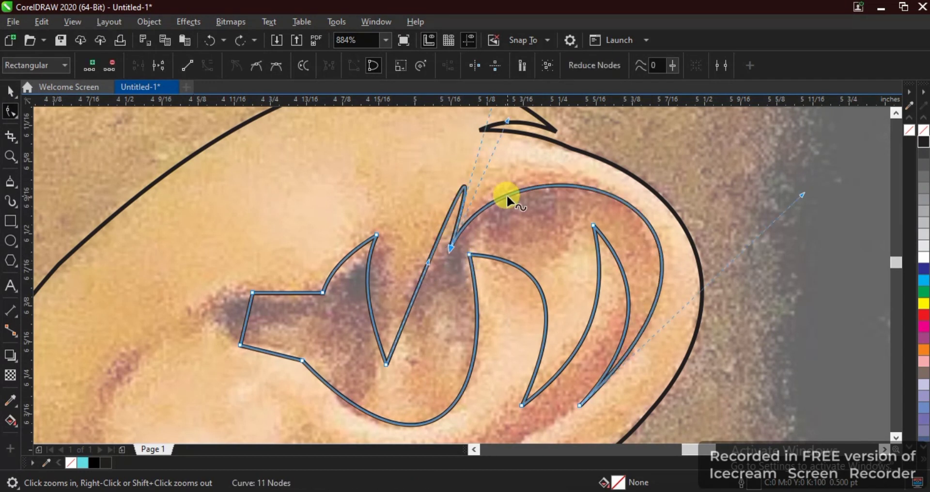
pyautogui.click(442, 240)
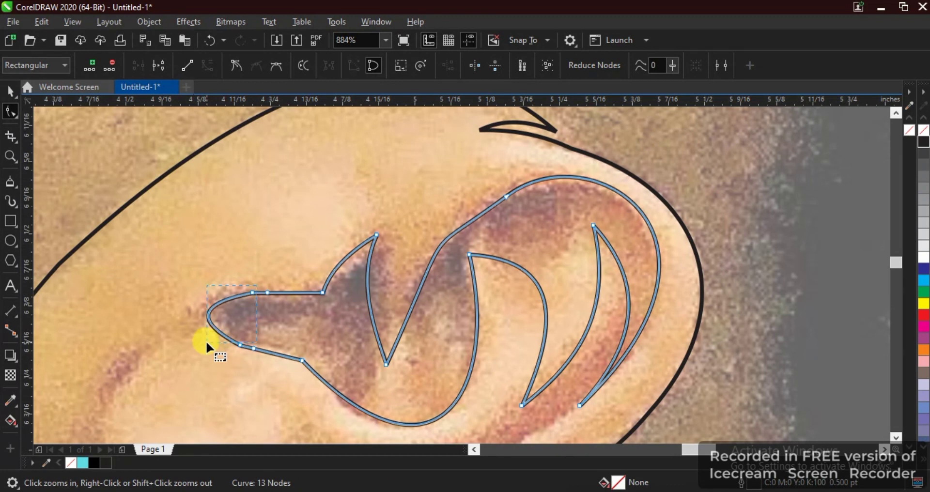
pyautogui.press('space')
pyautogui.scroll(-5, 388, 314)
pyautogui.press('Escape')
pyautogui.press('z')
pyautogui.click(286, 214)
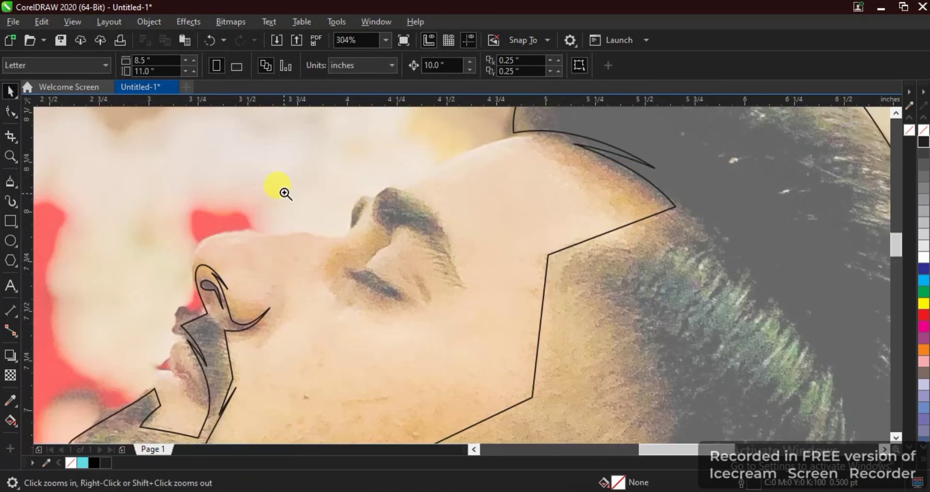
pyautogui.click(303, 340)
pyautogui.scroll(1, 146, 242)
pyautogui.click(9, 180)
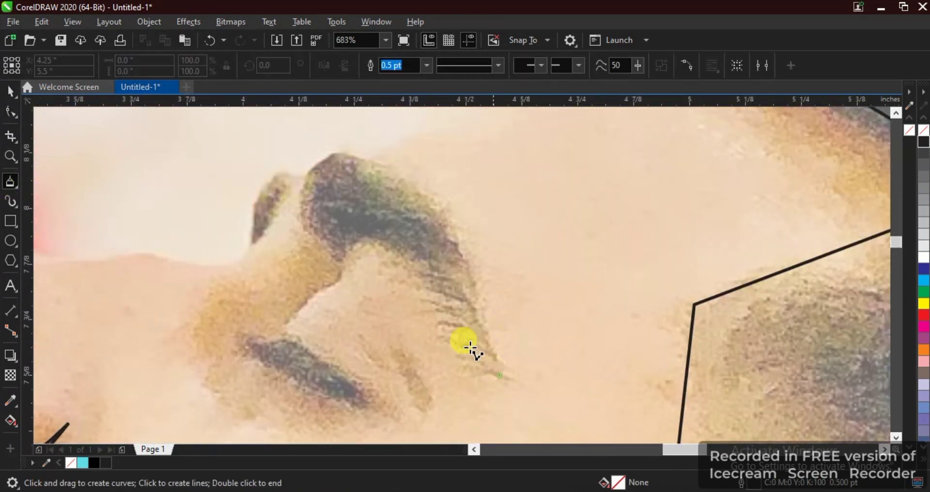
pyautogui.press('space')
pyautogui.hotkey('ctrl', 'z')
pyautogui.scroll(-3, 430, 301)
pyautogui.press('F2')
pyautogui.moveTo(430, 257); pyautogui.dragTo(530, 297)
pyautogui.click(501, 271)
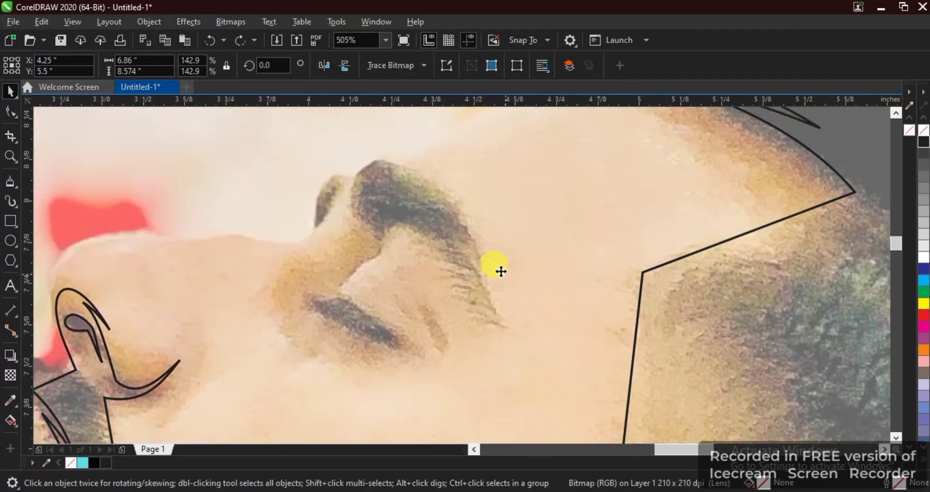
# Draw a closed zigzag shape about 0.45 by 0.49 inches over the dark eyebrow with the Pen tool
pyautogui.click(9, 182)
pyautogui.click(496, 324)
pyautogui.scroll(3, 469, 239)
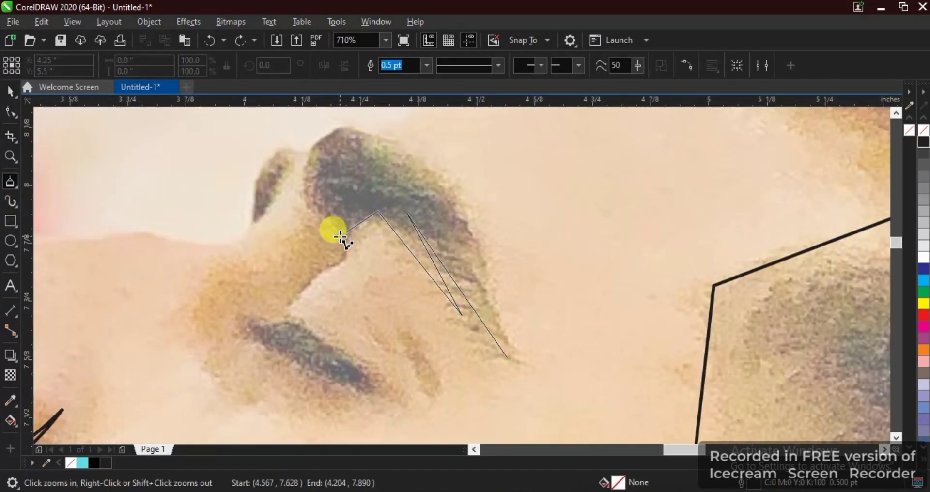
pyautogui.doubleClick(506, 314)
# Convert the eyebrow shape's edges to curves, remove surplus nodes, and bend the edges to follow the brow
pyautogui.press('F10')
pyautogui.moveTo(560, 390); pyautogui.dragTo(209, 99)
pyautogui.moveTo(368, 190); pyautogui.dragTo(378, 171)
pyautogui.doubleClick(505, 344)
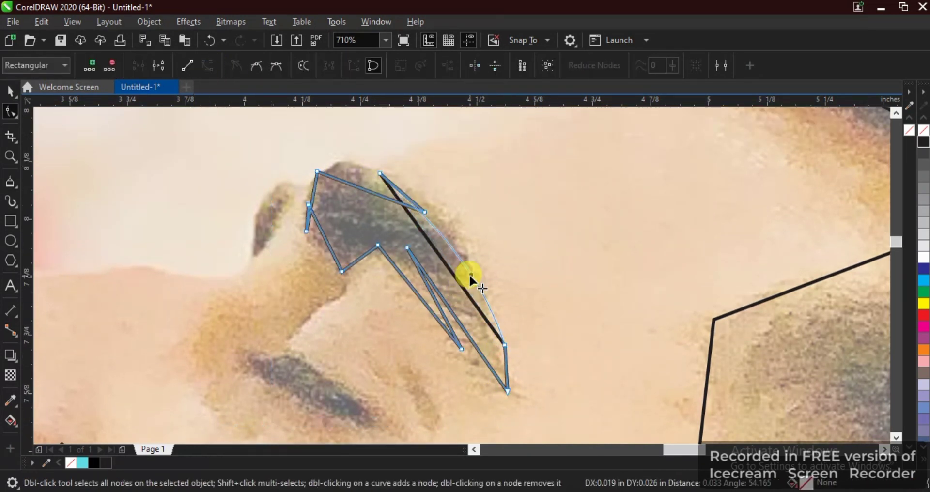
pyautogui.click(444, 302)
pyautogui.moveTo(414, 291); pyautogui.dragTo(304, 240)
pyautogui.scroll(1, 327, 188)
pyautogui.moveTo(558, 269); pyautogui.dragTo(523, 262)
pyautogui.doubleClick(436, 230)
pyautogui.moveTo(432, 261); pyautogui.dragTo(430, 271)
pyautogui.moveTo(527, 233); pyautogui.dragTo(527, 225)
pyautogui.moveTo(508, 229); pyautogui.dragTo(505, 227)
pyautogui.press('F3')
# Refine the eyebrow's hair spikes and remove the node on its lower edge to form one smooth arc
pyautogui.press('F2')
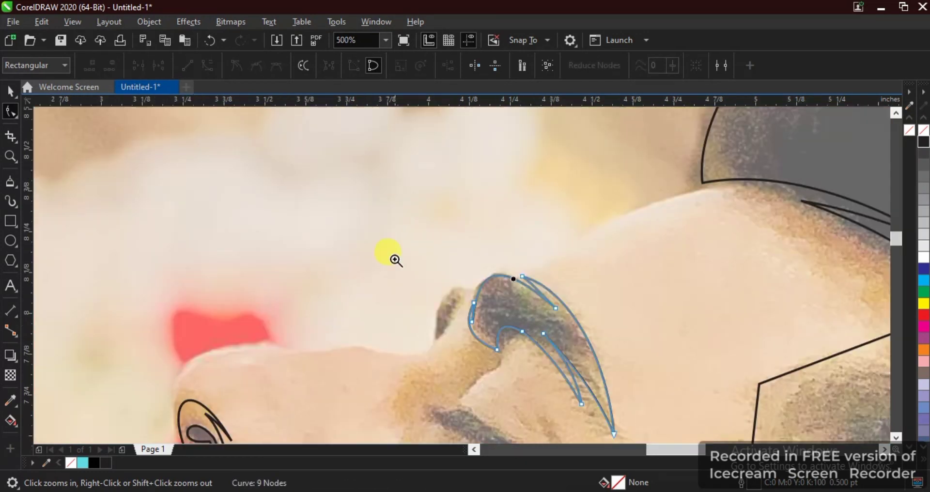
pyautogui.moveTo(388, 252); pyautogui.dragTo(799, 439)
pyautogui.moveTo(442, 297); pyautogui.dragTo(461, 296)
pyautogui.moveTo(346, 187); pyautogui.dragTo(551, 344)
pyautogui.moveTo(491, 332); pyautogui.dragTo(472, 269)
pyautogui.scroll(-2, 472, 270)
pyautogui.press('F2')
pyautogui.moveTo(307, 185); pyautogui.dragTo(484, 318)
pyautogui.doubleClick(465, 185)
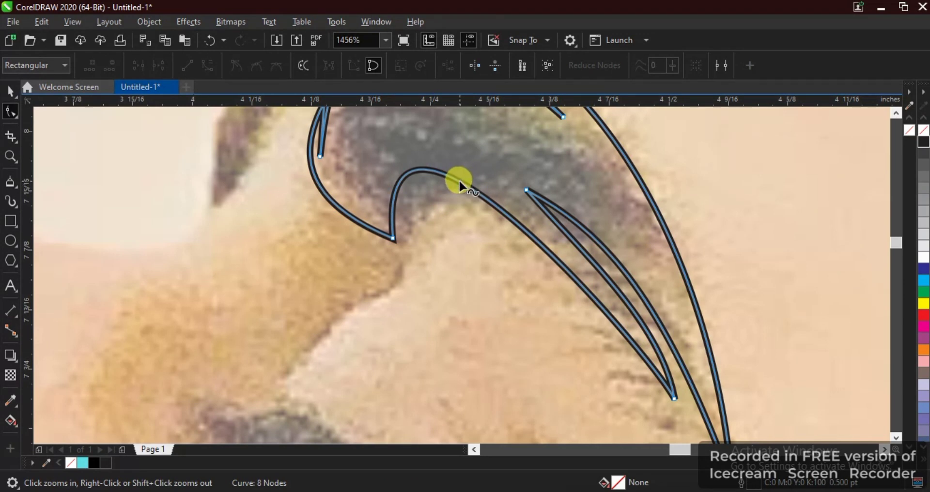
pyautogui.moveTo(460, 181); pyautogui.dragTo(478, 186)
# Reshape the thin notch at the inner end of the eyebrow by adjusting its nodes and curving its edges
pyautogui.scroll(-3, 466, 198)
pyautogui.press('F2')
pyautogui.moveTo(323, 159); pyautogui.dragTo(445, 220)
pyautogui.moveTo(430, 238); pyautogui.dragTo(482, 283)
pyautogui.scroll(-1, 429, 237)
pyautogui.press('F2')
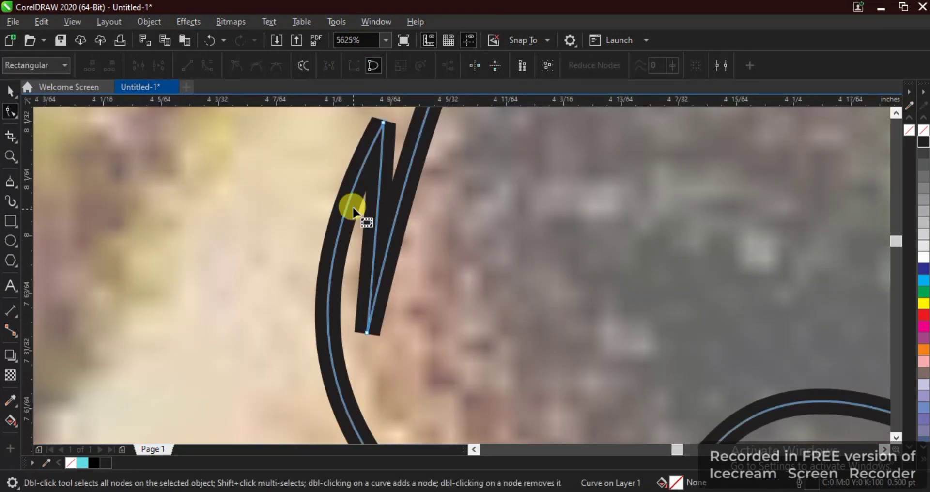
pyautogui.click(383, 122)
pyautogui.moveTo(375, 223); pyautogui.dragTo(326, 239)
pyautogui.scroll(-1, 325, 239)
pyautogui.moveTo(392, 237); pyautogui.dragTo(390, 238)
pyautogui.scroll(-1, 459, 272)
pyautogui.scroll(-2, 647, 237)
# Preview the eyebrow shape with a solid black fill, and undo the fill
pyautogui.press('space')
pyautogui.click(924, 141)
pyautogui.scroll(-1, 765, 260)
pyautogui.click(714, 319)
pyautogui.hotkey('ctrl', 'z')
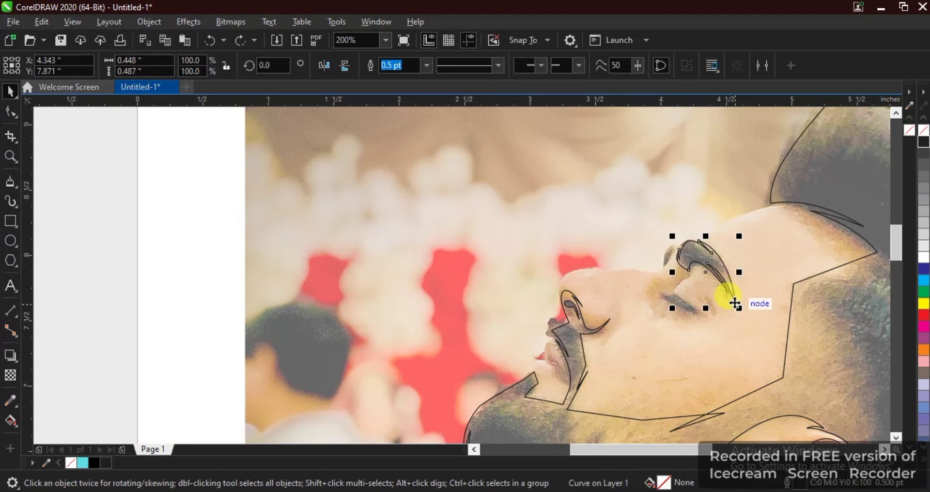
pyautogui.click(730, 300)
# Draw a closed angular shape over the eyelid crease between the eye and the eyebrow with the Pen tool
pyautogui.scroll(1, 730, 296)
pyautogui.scroll(1, 440, 234)
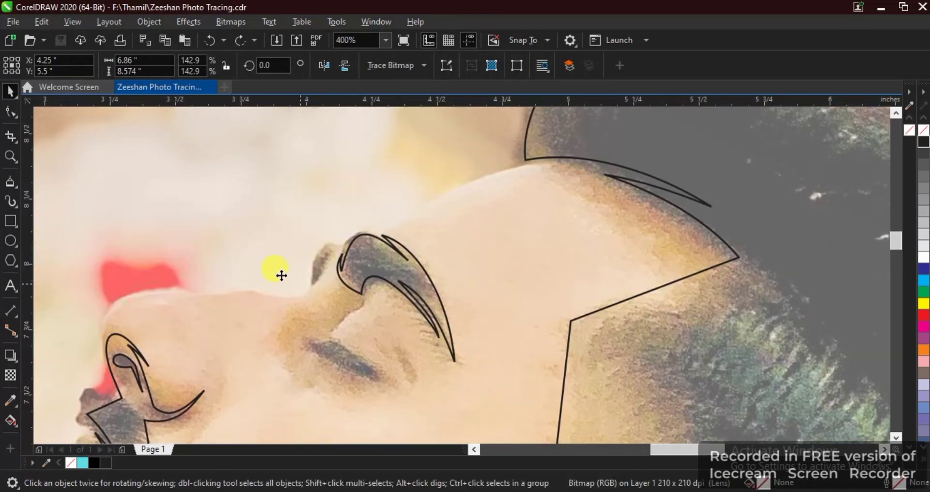
pyautogui.scroll(1, 183, 202)
pyautogui.scroll(1, 183, 201)
pyautogui.click(11, 200)
pyautogui.click(11, 184)
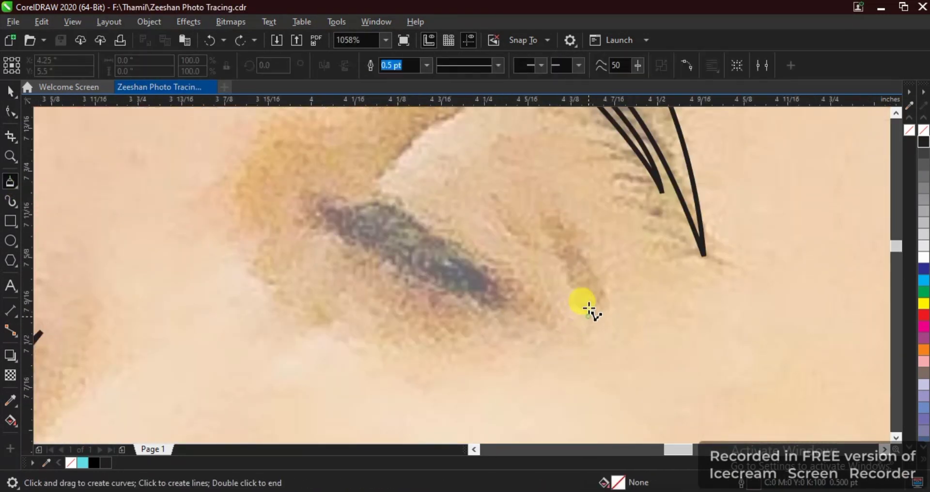
pyautogui.click(589, 316)
# Convert the eyelid crease shape's edges to curves and bend them into a pair of tapered crescents
pyautogui.press('F10')
pyautogui.moveTo(670, 362); pyautogui.dragTo(378, 108)
pyautogui.click(207, 65)
pyautogui.doubleClick(629, 274)
pyautogui.moveTo(555, 222); pyautogui.dragTo(565, 160)
pyautogui.moveTo(571, 204)
pyautogui.mouseDown()
pyautogui.moveTo(570, 178)
pyautogui.moveTo(563, 196)
pyautogui.mouseUp()
pyautogui.moveTo(540, 180); pyautogui.dragTo(496, 178)
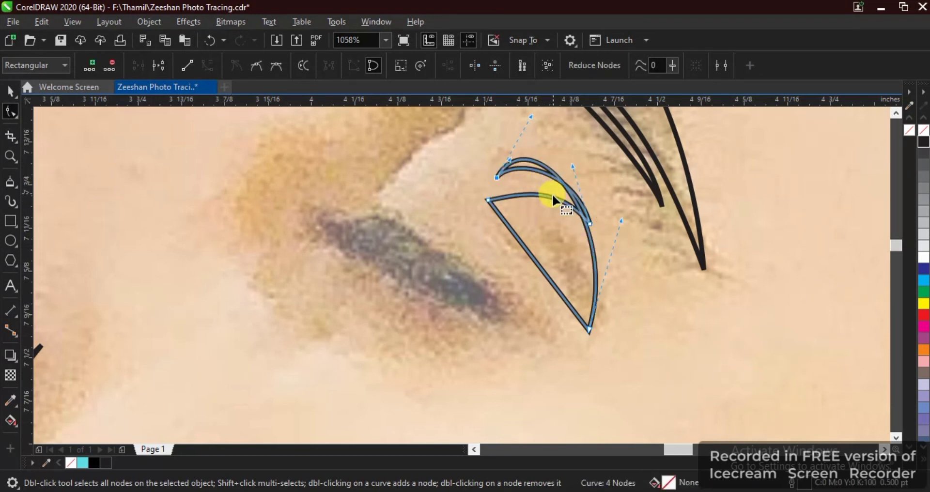
pyautogui.moveTo(541, 212); pyautogui.dragTo(571, 220)
pyautogui.moveTo(538, 261); pyautogui.dragTo(553, 234)
pyautogui.press('space')
pyautogui.scroll(-2, 562, 237)
# Reposition both tips of the sharp spike on the hair and beard shape's cheek edge in front of the ear
pyautogui.click(499, 293)
pyautogui.scroll(-1, 444, 253)
pyautogui.press('F2')
pyautogui.moveTo(283, 178); pyautogui.dragTo(702, 430)
pyautogui.scroll(1, 493, 373)
pyautogui.click(489, 305)
pyautogui.press('F2')
pyautogui.scroll(-1, 412, 240)
pyautogui.press('F10')
pyautogui.click(664, 248)
pyautogui.moveTo(398, 251); pyautogui.dragTo(745, 438)
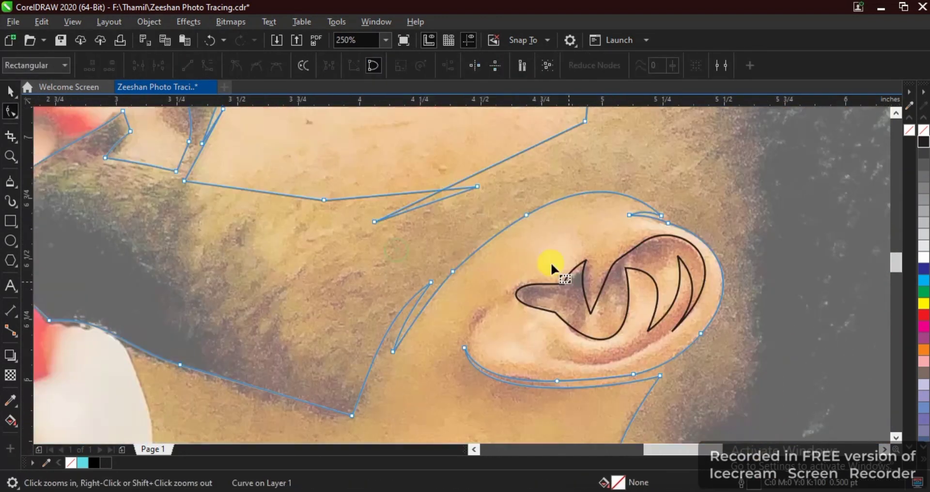
pyautogui.moveTo(408, 211); pyautogui.dragTo(368, 209)
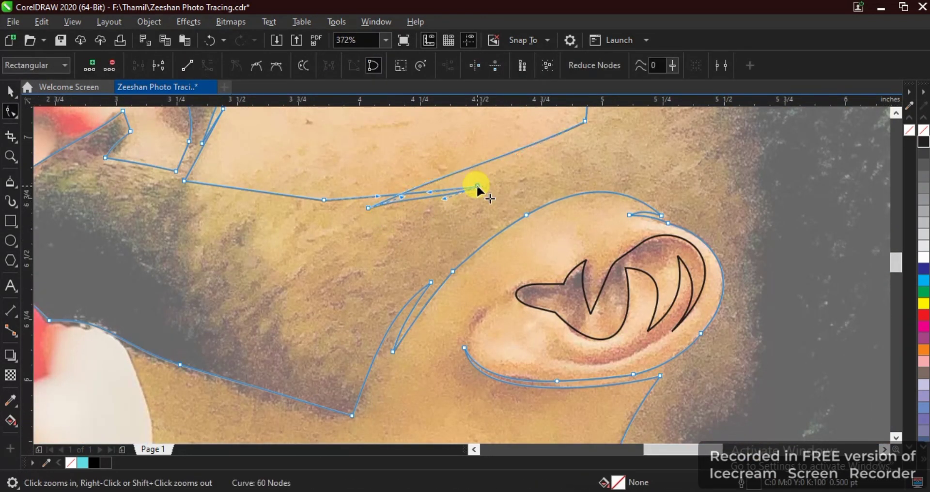
pyautogui.moveTo(476, 183)
pyautogui.mouseDown()
pyautogui.moveTo(461, 173)
pyautogui.moveTo(469, 190)
pyautogui.mouseUp()
# Fine-tune the edges and nodes of the cheek-line spike on the hair and beard shape
pyautogui.scroll(3, 442, 285)
pyautogui.moveTo(469, 290); pyautogui.dragTo(470, 296)
pyautogui.moveTo(482, 306); pyautogui.dragTo(484, 313)
pyautogui.moveTo(470, 295); pyautogui.dragTo(472, 302)
pyautogui.doubleClick(472, 302)
pyautogui.scroll(-6, 247, 287)
pyautogui.press('space')
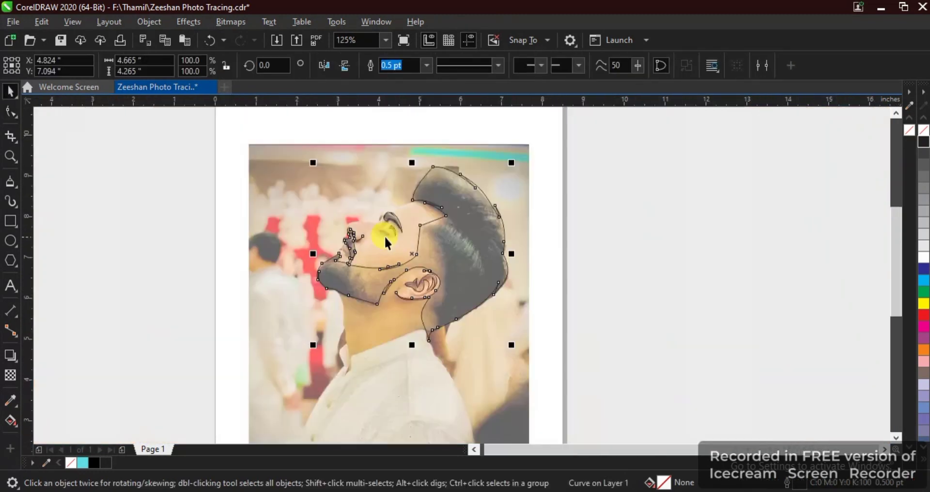
# Draw a closed five-node shape about 0.29 by 0.13 inches over the dark lashes of the closed eye with the Pen tool
pyautogui.scroll(3, 384, 235)
pyautogui.scroll(3, 370, 250)
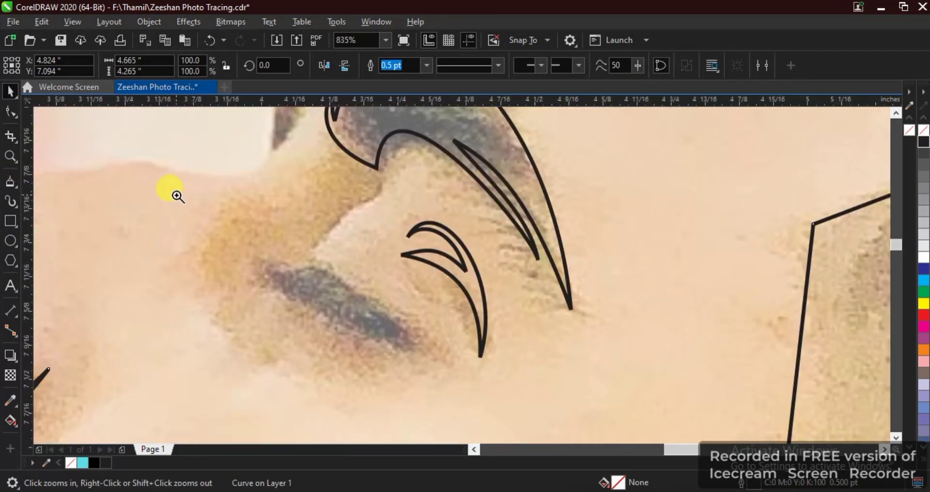
pyautogui.scroll(1, 184, 203)
pyautogui.click(9, 181)
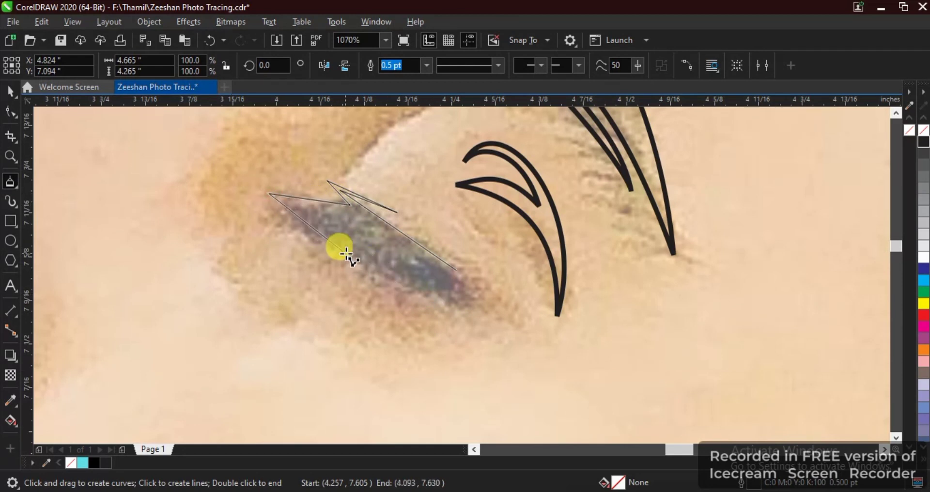
pyautogui.press('Escape')
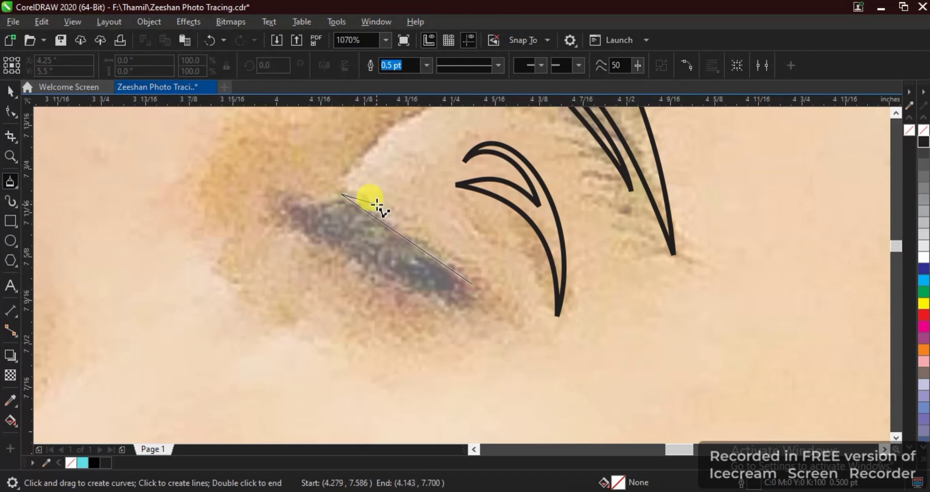
pyautogui.click(412, 290)
pyautogui.click(471, 283)
# Bend the long edges of the eye shape into curves and shift its small upper notch toward the nose
pyautogui.click(11, 112)
pyautogui.hotkey('shift', 'F2')
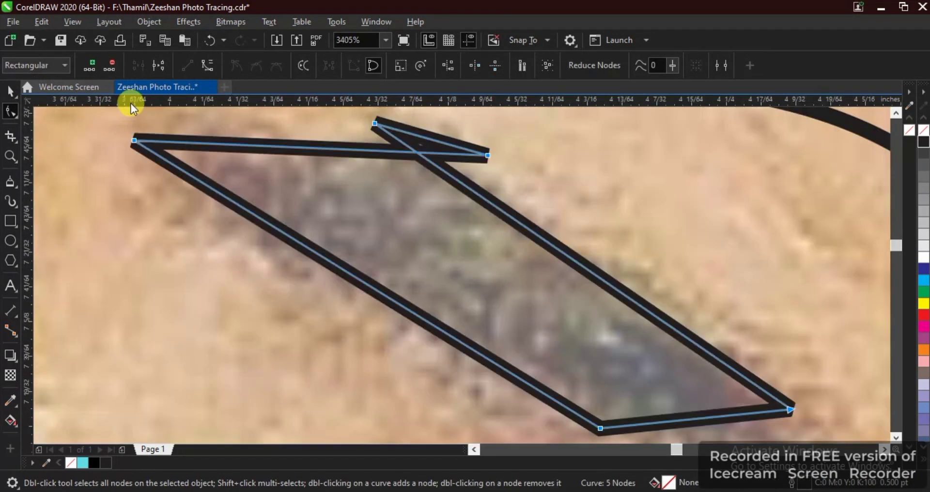
pyautogui.scroll(-3, 479, 235)
pyautogui.moveTo(437, 265); pyautogui.dragTo(443, 257)
pyautogui.moveTo(542, 207); pyautogui.dragTo(490, 210)
pyautogui.scroll(5, 428, 193)
pyautogui.moveTo(457, 243); pyautogui.dragTo(478, 229)
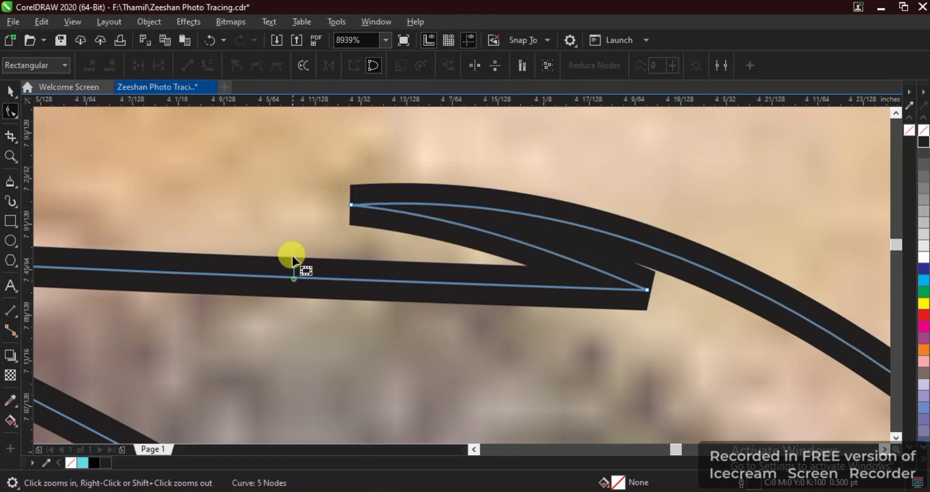
pyautogui.scroll(-6, 291, 276)
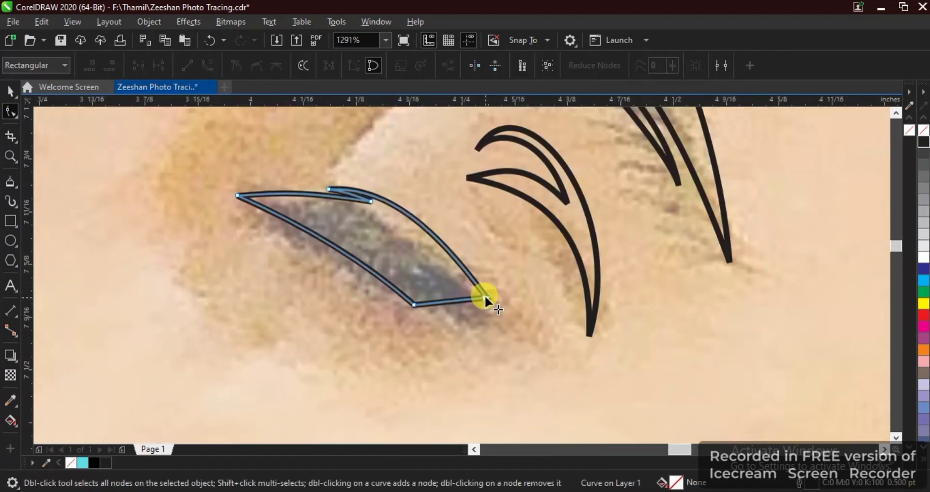
pyautogui.click(384, 228)
pyautogui.press('space')
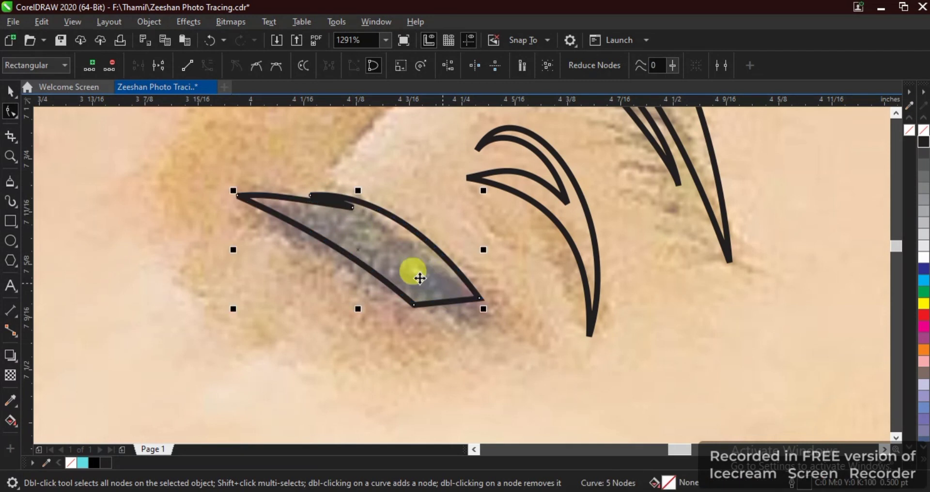
# Draw a thin closed sliver about 0.088 by 0.007 inches across the outer end of the eye shape with the Pen tool
pyautogui.scroll(3, 360, 245)
pyautogui.click(11, 183)
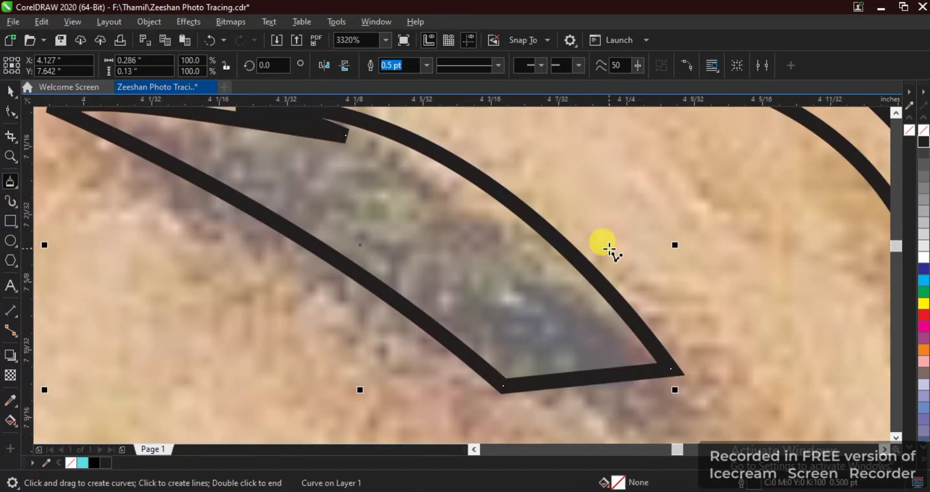
pyautogui.click(632, 322)
pyautogui.press('space')
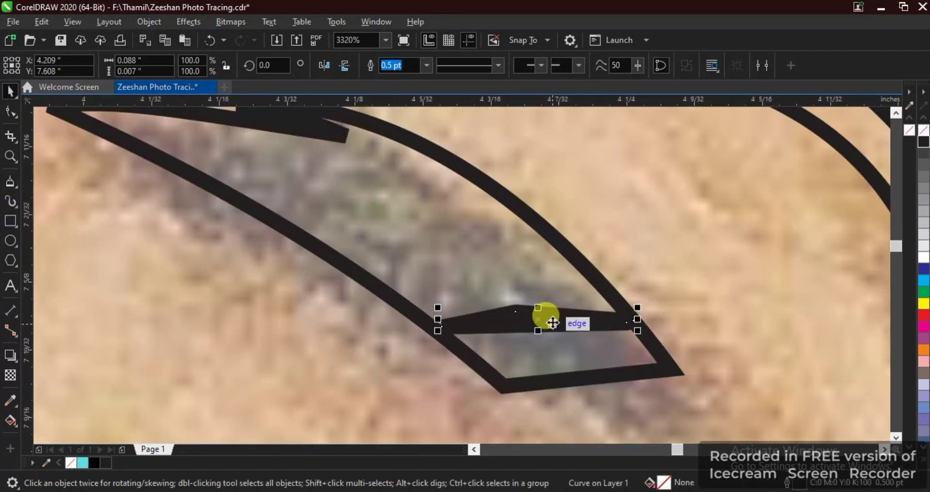
# Delete the sliver's surplus node and bend its upper edge into a smooth arc
pyautogui.press('F10')
pyautogui.hotkey('shift', 'F2')
pyautogui.moveTo(457, 294); pyautogui.dragTo(242, 151)
pyautogui.press('Delete')
pyautogui.moveTo(407, 296); pyautogui.dragTo(642, 289)
# Fill the sliver inside the eye shape with black and remove its outline
pyautogui.press('space')
pyautogui.click(924, 142)
pyautogui.rightClick(924, 130)
pyautogui.scroll(-2, 543, 227)
# Place a copy of the black sliver just above the original, rotated 2.497° and scaled to 107%
pyautogui.press('F2')
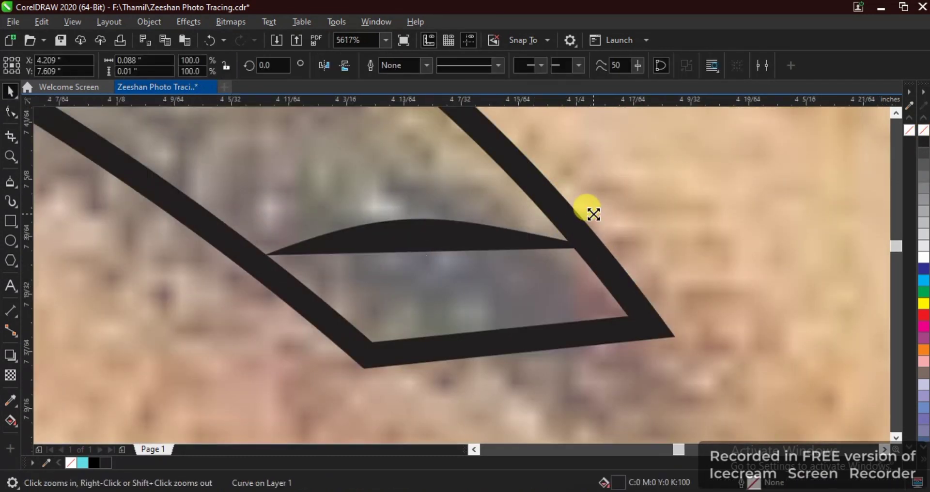
pyautogui.moveTo(537, 268); pyautogui.dragTo(438, 203)
pyautogui.rightClick(438, 203)
pyautogui.click(438, 204)
pyautogui.moveTo(576, 232); pyautogui.dragTo(575, 224)
# Place further copies of the black sliver one above another up the eye shape, each spanning its two edges
pyautogui.scroll(-1, 546, 260)
pyautogui.press('F2')
pyautogui.moveTo(276, 141); pyautogui.dragTo(623, 278)
pyautogui.moveTo(592, 335); pyautogui.dragTo(557, 306)
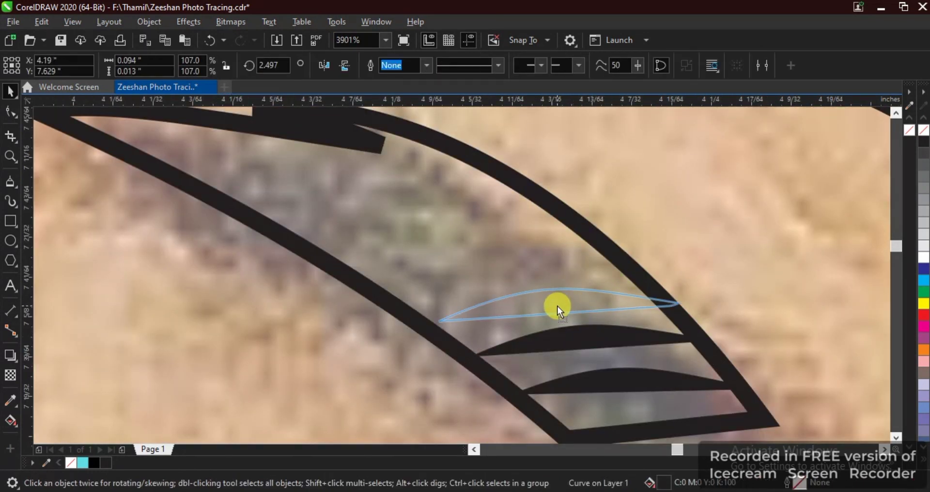
pyautogui.scroll(-2, 617, 303)
pyautogui.press('F2')
pyautogui.moveTo(460, 261); pyautogui.dragTo(680, 386)
pyautogui.moveTo(542, 326); pyautogui.dragTo(501, 292)
pyautogui.hotkey('ctrl', 'z')
pyautogui.rightClick(501, 293)
pyautogui.click(500, 292)
pyautogui.moveTo(627, 325); pyautogui.dragTo(626, 313)
# Continue the row of slivers toward the eye's narrow end with copies scaled to 114.6%, tilting the last one 13.217°
pyautogui.moveTo(502, 285); pyautogui.dragTo(397, 248)
pyautogui.rightClick(448, 245)
pyautogui.hotkey('ctrl', 'z')
pyautogui.rightClick(408, 254)
pyautogui.press('F3')
pyautogui.press('F2')
pyautogui.click(359, 215)
pyautogui.click(616, 260)
pyautogui.moveTo(616, 259)
pyautogui.mouseDown()
pyautogui.moveTo(675, 242)
pyautogui.moveTo(539, 225)
pyautogui.moveTo(616, 266)
pyautogui.moveTo(616, 255)
pyautogui.mouseUp()
pyautogui.rightClick(539, 226)
pyautogui.click(539, 225)
pyautogui.press('Escape')
pyautogui.moveTo(445, 229); pyautogui.dragTo(389, 217)
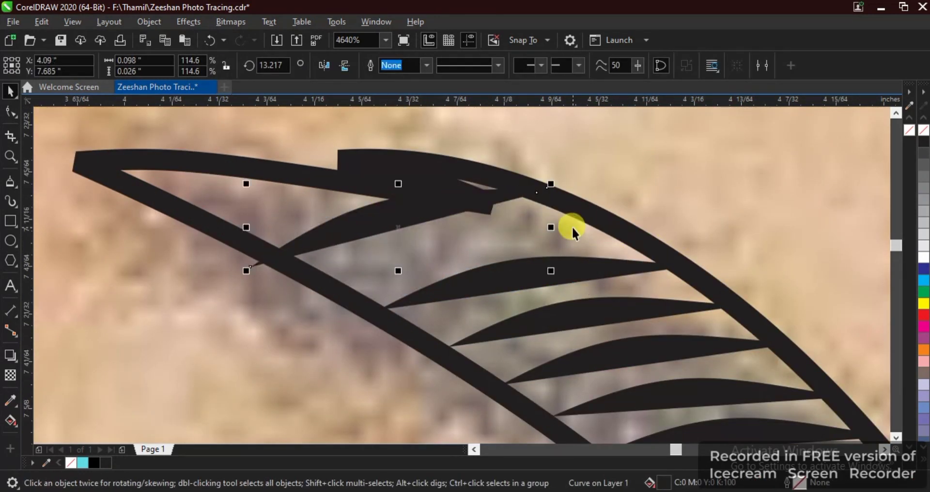
pyautogui.hotkey('ctrl', 'z')
# Set the eye shape's outline width to Hairline
pyautogui.click(627, 237)
pyautogui.click(426, 65)
pyautogui.click(403, 87)
pyautogui.press('Escape')
# Add more sliver copies across the eye's narrow end, scaling them to 98.1% and tilting them 20.812°
pyautogui.moveTo(476, 220); pyautogui.dragTo(430, 177)
pyautogui.click(429, 176)
pyautogui.moveTo(457, 216); pyautogui.dragTo(426, 223)
pyautogui.moveTo(305, 176); pyautogui.dragTo(225, 167)
pyautogui.rightClick(216, 144)
pyautogui.press('F3')
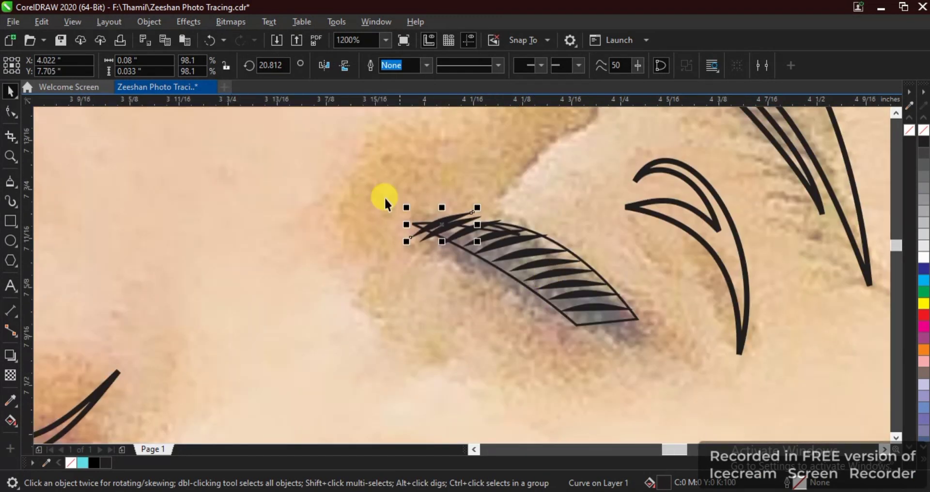
# Intersect the slivers at the narrow end with the eye shape and delete the overhanging originals
pyautogui.press('F2')
pyautogui.moveTo(335, 172); pyautogui.dragTo(600, 312)
pyautogui.press('F2')
pyautogui.moveTo(285, 187); pyautogui.dragTo(693, 325)
pyautogui.keyDown('shift'); pyautogui.click(252, 225); pyautogui.keyUp('shift')
pyautogui.click(438, 67)
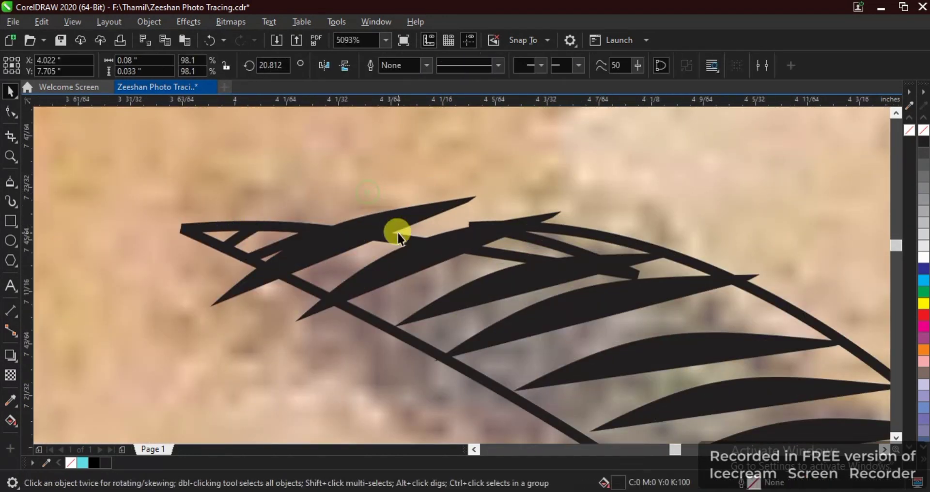
pyautogui.click(430, 67)
pyautogui.click(415, 209)
pyautogui.press('Delete')
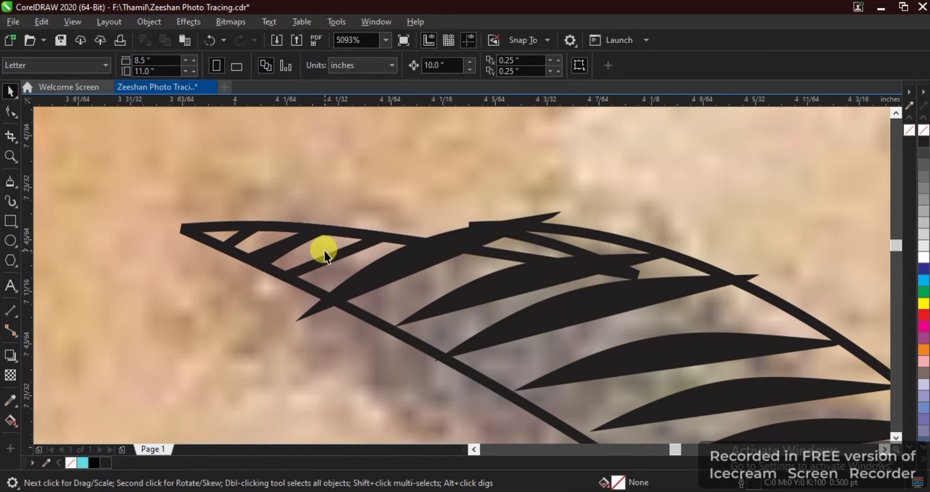
# Fill the intersected pieces at the eye's narrow tip with white and remove their outlines
pyautogui.click(317, 253)
pyautogui.keyDown('shift'); pyautogui.click(276, 245); pyautogui.keyUp('shift')
pyautogui.click(923, 257)
pyautogui.rightClick(924, 132)
# Intersect the next overhanging sliver with the eye shape and delete the original sliver
pyautogui.click(405, 266)
pyautogui.keyDown('shift'); pyautogui.click(399, 243); pyautogui.keyUp('shift')
pyautogui.click(438, 66)
pyautogui.click(417, 264)
pyautogui.press('Delete')
# Fill the newly intersected piece, about 0.061 by 0.023 inches, with white and remove its outline
pyautogui.click(414, 272)
pyautogui.hotkey('shift', 'F2')
pyautogui.click(924, 257)
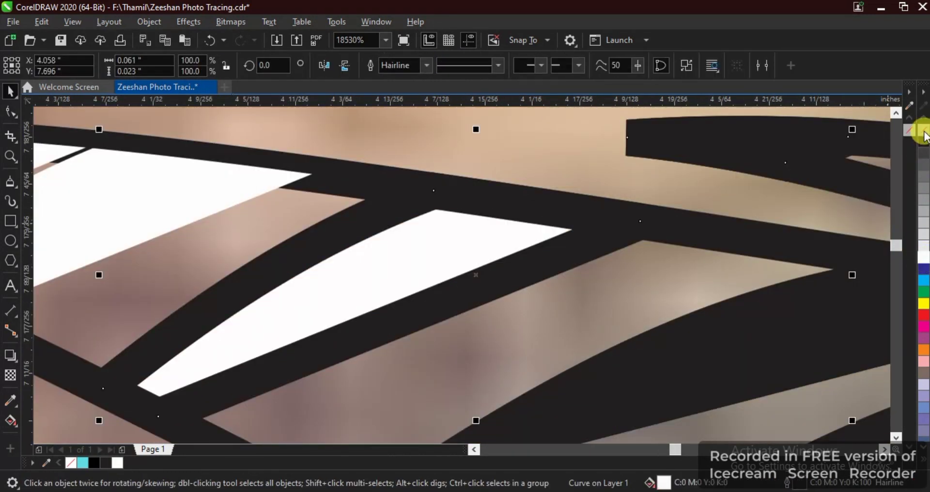
pyautogui.rightClick(924, 130)
# Fill the large eye shape with black and save the drawing
pyautogui.scroll(-3, 619, 271)
pyautogui.press('F2')
pyautogui.moveTo(519, 207); pyautogui.dragTo(741, 331)
pyautogui.click(427, 211)
pyautogui.scroll(-2, 431, 243)
pyautogui.click(658, 296)
pyautogui.hotkey('shift', 'F2')
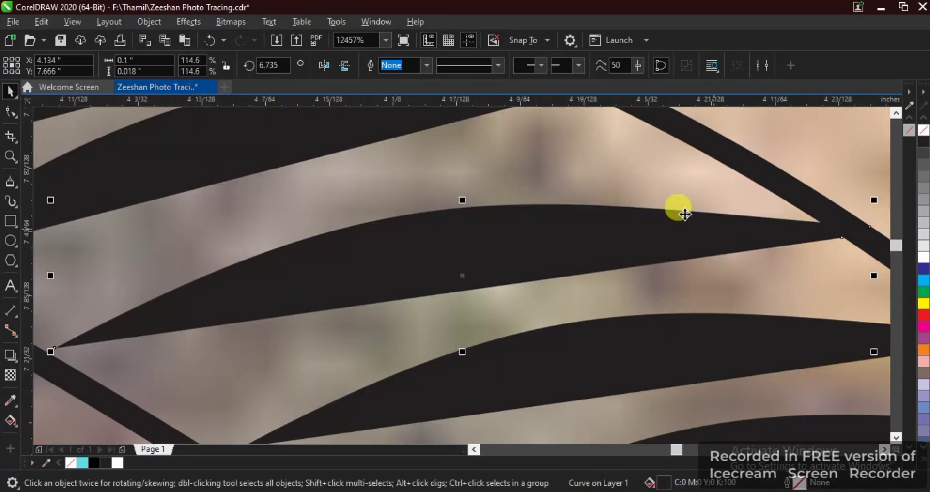
pyautogui.hotkey('shift', 'F2')
pyautogui.click(923, 141)
pyautogui.hotkey('ctrl', 's')
# Switch to wireframe view and cut the upper overhanging sliver to the eye shape's outline
pyautogui.press('F2')
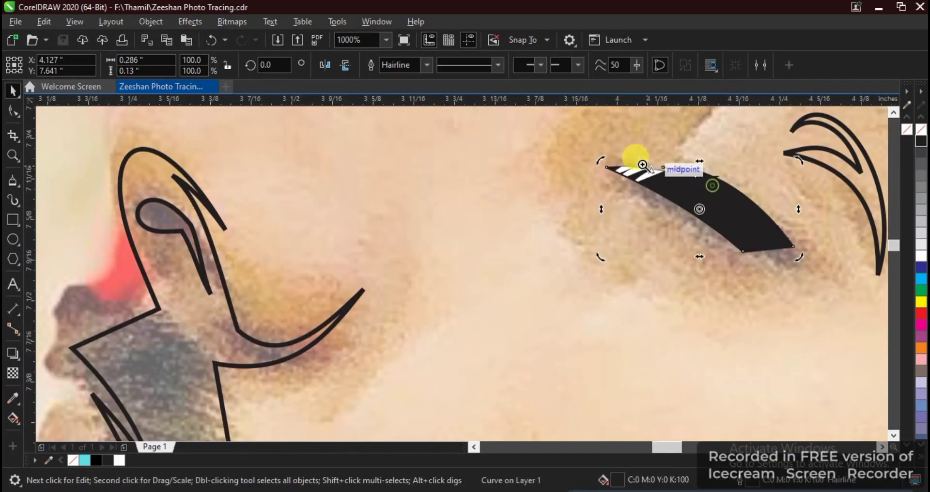
pyautogui.moveTo(630, 155); pyautogui.dragTo(803, 246)
pyautogui.click(463, 185)
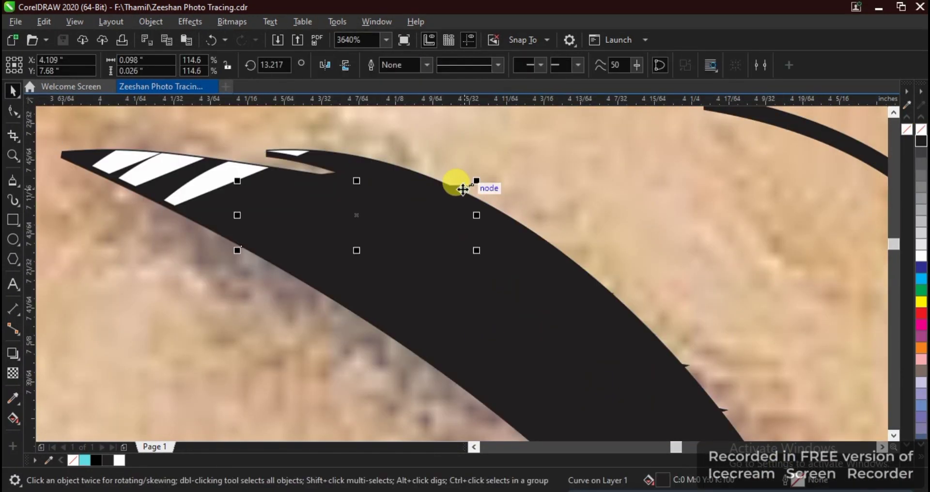
pyautogui.click(75, 22)
pyautogui.click(99, 40)
pyautogui.click(448, 183)
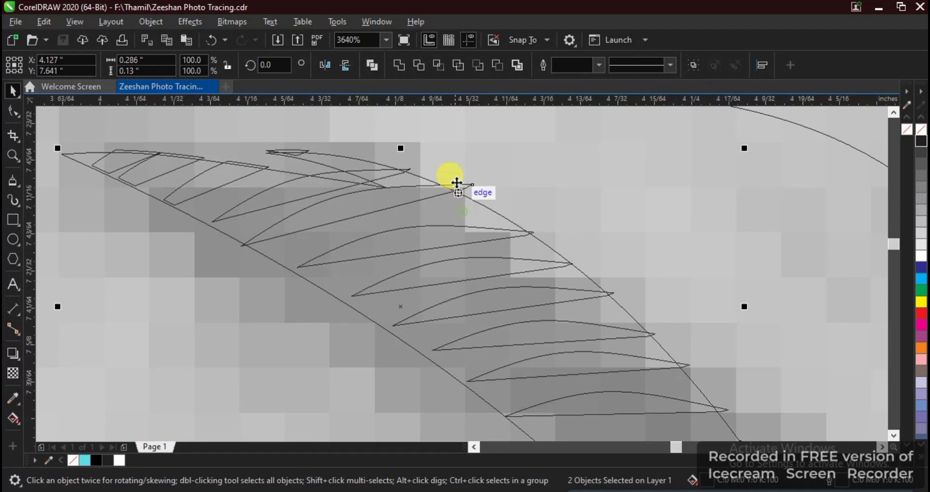
# Select the seven large slivers together, fill them with white, and return to the full-color view
pyautogui.click(415, 201)
pyautogui.keyDown('shift'); pyautogui.click(454, 244); pyautogui.keyUp('shift')
pyautogui.keyDown('shift'); pyautogui.click(477, 277); pyautogui.keyUp('shift')
pyautogui.keyDown('shift'); pyautogui.click(528, 342); pyautogui.keyUp('shift')
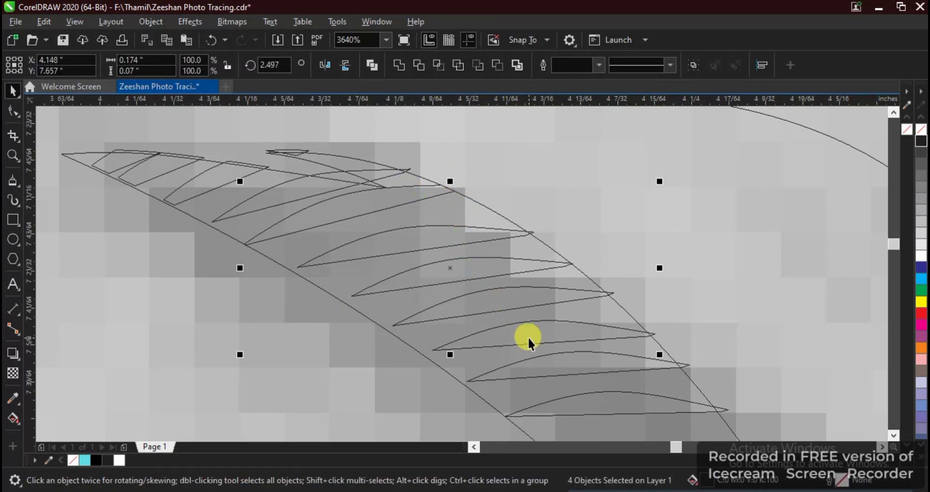
pyautogui.keyDown('shift'); pyautogui.click(554, 373); pyautogui.keyUp('shift')
pyautogui.scroll(-1, 556, 365)
pyautogui.scroll(1, 599, 371)
pyautogui.keyDown('shift'); pyautogui.click(489, 293); pyautogui.keyUp('shift')
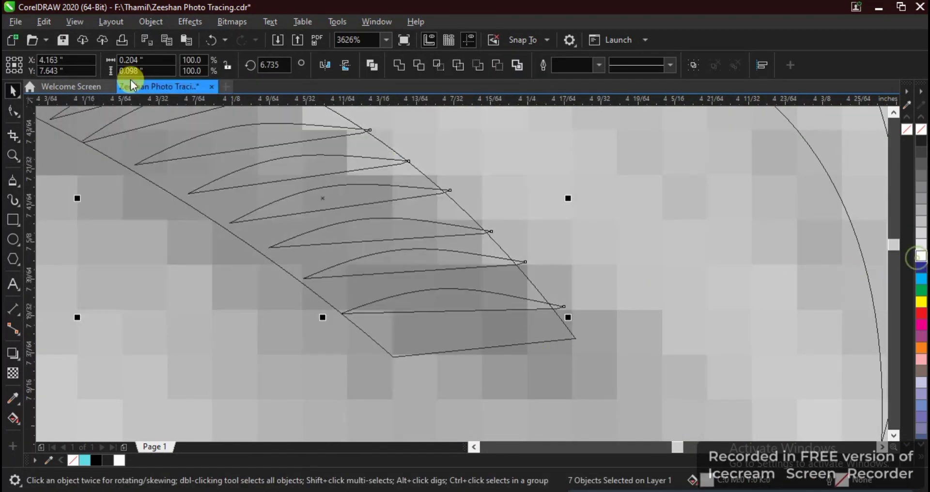
pyautogui.click(74, 22)
pyautogui.click(97, 68)
# Examine the striped eye shape up close and against the whole portrait
pyautogui.scroll(-3, 491, 256)
pyautogui.click(448, 250)
pyautogui.scroll(3, 448, 250)
pyautogui.scroll(-2, 520, 291)
pyautogui.scroll(-2, 522, 293)
pyautogui.click(582, 320)
pyautogui.scroll(-3, 583, 320)
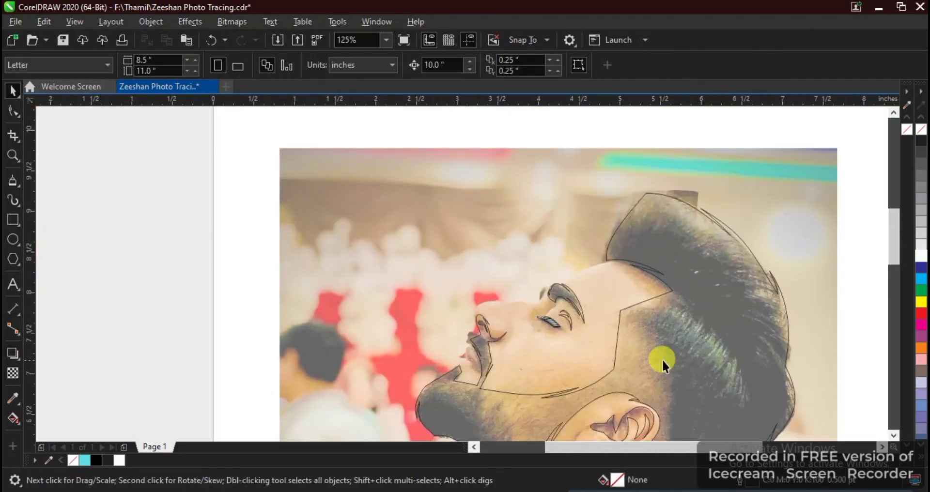
pyautogui.press('F2')
pyautogui.moveTo(526, 285); pyautogui.dragTo(808, 399)
pyautogui.press('F2')
pyautogui.moveTo(183, 181); pyautogui.dragTo(458, 324)
pyautogui.moveTo(373, 304); pyautogui.dragTo(503, 320)
pyautogui.scroll(-1, 418, 257)
# Draw a thin closed outline with the Pen tool from the eyebrow's lower tip down along the shadow toward the eye
pyautogui.press('F2')
pyautogui.moveTo(321, 201); pyautogui.dragTo(542, 339)
pyautogui.click(465, 316)
pyautogui.press('F2')
pyautogui.moveTo(204, 256); pyautogui.dragTo(428, 109)
pyautogui.press('F5')
pyautogui.click(484, 146)
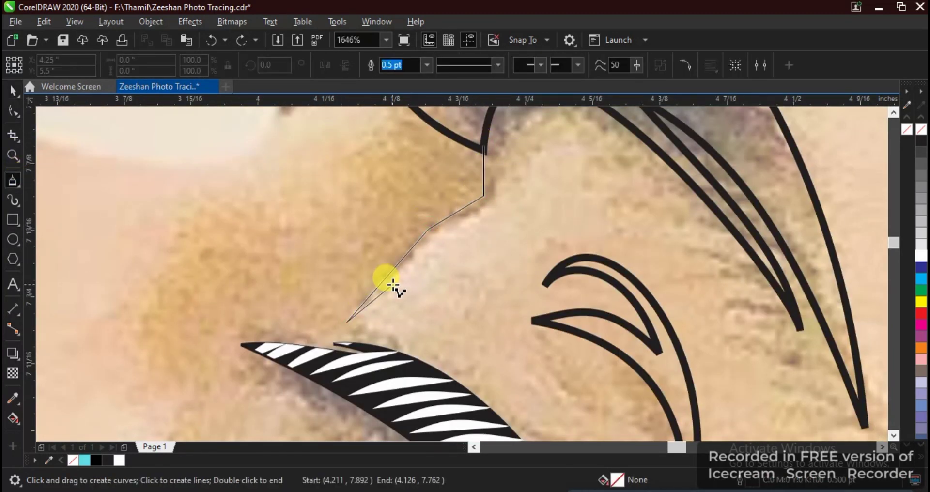
pyautogui.doubleClick(504, 207)
# Bend the new outline's edges into smooth curves along the shadow and delete its surplus corner nodes
pyautogui.press('F10')
pyautogui.scroll(2, 504, 196)
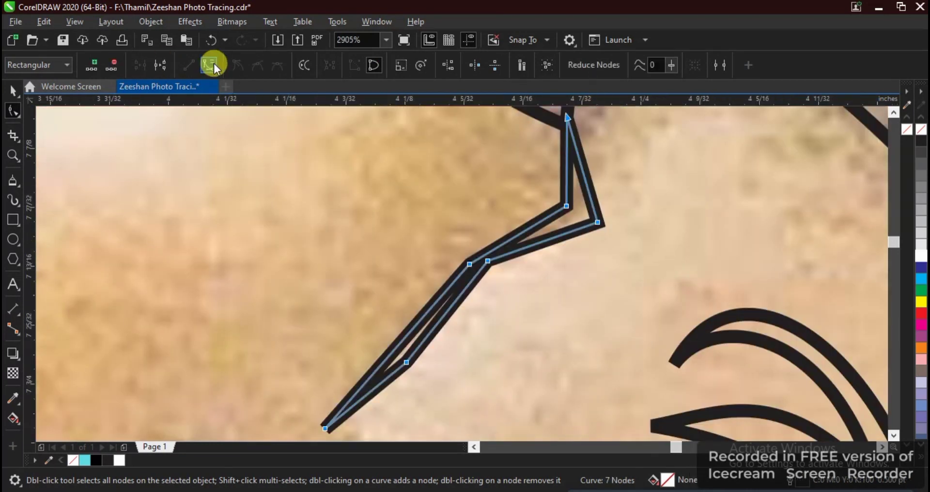
pyautogui.moveTo(584, 175); pyautogui.dragTo(590, 175)
pyautogui.moveTo(553, 238); pyautogui.dragTo(567, 244)
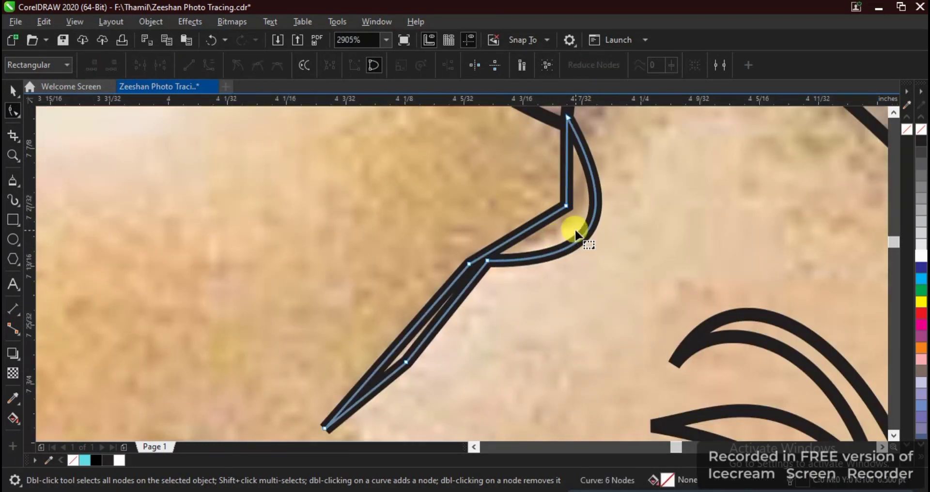
pyautogui.press('Delete')
pyautogui.moveTo(425, 315); pyautogui.dragTo(419, 309)
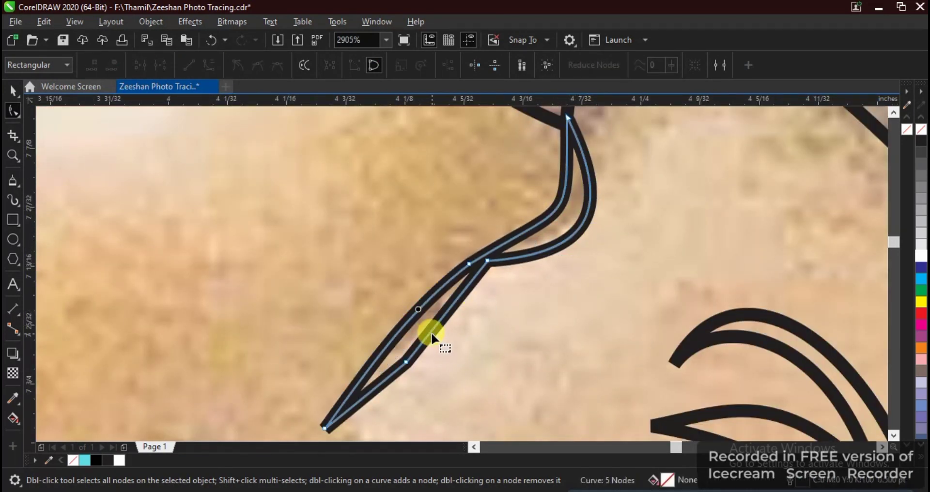
pyautogui.moveTo(469, 264); pyautogui.dragTo(460, 258)
# Fill the thin shape below the eyebrow with black and remove its outline
pyautogui.press('space')
pyautogui.scroll(-2, 462, 257)
pyautogui.click(921, 140)
pyautogui.rightClick(920, 130)
pyautogui.click(521, 291)
pyautogui.scroll(-7, 522, 292)
pyautogui.scroll(-1, 528, 314)
# Move the hair, beard and mustache shapes 10 inches left of the photo and fill them with black
pyautogui.press('F2')
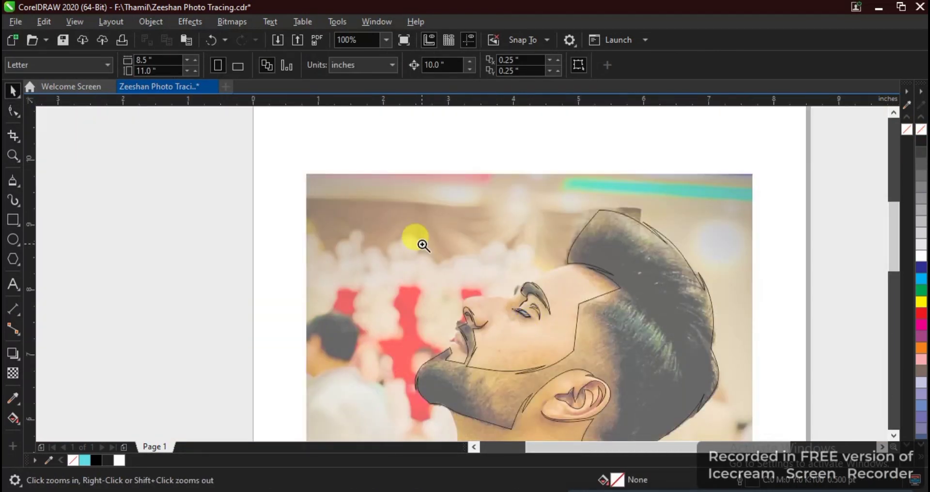
pyautogui.moveTo(420, 237); pyautogui.dragTo(695, 436)
pyautogui.scroll(-1, 544, 258)
pyautogui.click(545, 259)
pyautogui.press('Left')
pyautogui.press('F4')
pyautogui.click(921, 140)
# Select all the nose, eye and eyebrow shapes and move them 10 inches left onto the silhouette
pyautogui.moveTo(678, 158); pyautogui.dragTo(516, 248)
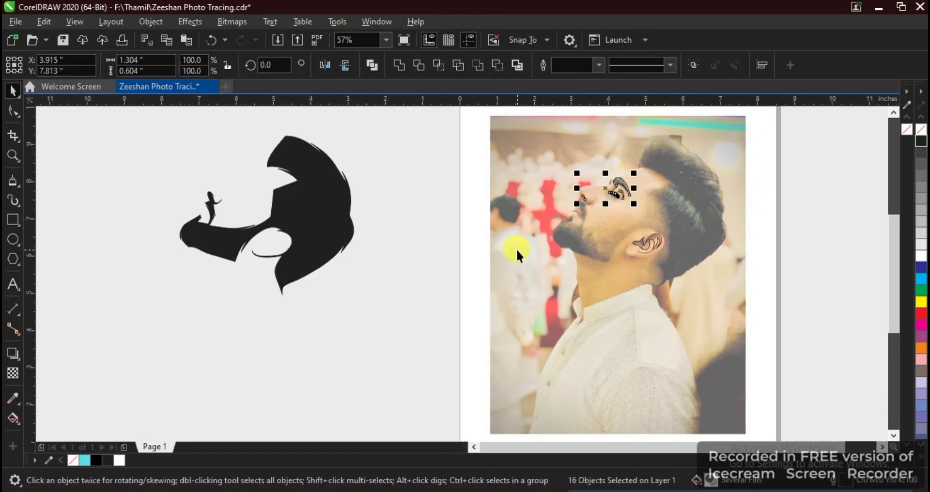
pyautogui.press('Left')
pyautogui.hotkey('shift', 'F2')
pyautogui.scroll(-3, 538, 293)
pyautogui.click(506, 264)
# Fill the remaining outlined face shapes of the silhouette with black and remove their outlines
pyautogui.press('F4')
pyautogui.press('F2')
pyautogui.moveTo(215, 178); pyautogui.dragTo(287, 198)
pyautogui.click(429, 200)
pyautogui.hotkey('shift', 'F2')
pyautogui.click(920, 141)
pyautogui.rightClick(921, 130)
# Recolor the eyelid crease shape beside the striped eye light gray
pyautogui.click(470, 362)
pyautogui.click(484, 372)
pyautogui.scroll(-1, 484, 372)
pyautogui.scroll(-1, 796, 277)
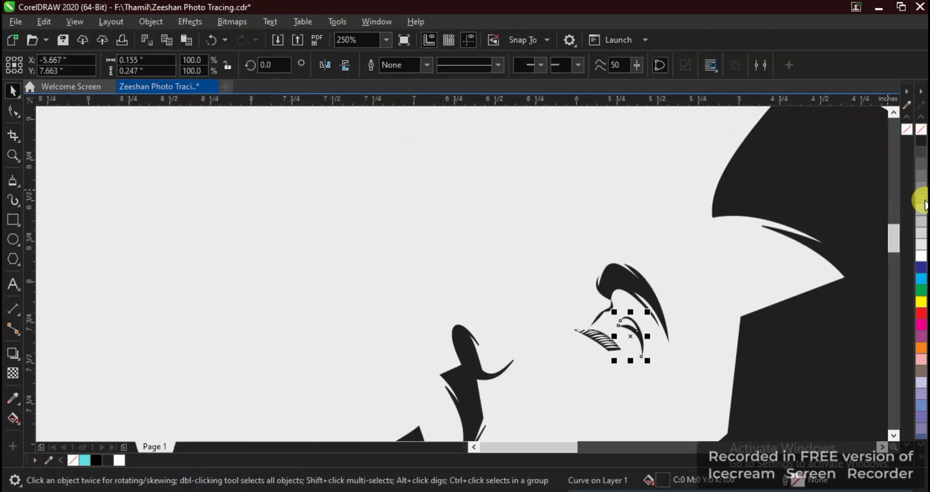
pyautogui.click(921, 200)
pyautogui.click(921, 222)
pyautogui.scroll(-2, 589, 306)
pyautogui.click(347, 304)
pyautogui.moveTo(289, 203); pyautogui.dragTo(731, 436)
pyautogui.press('F4')
pyautogui.click(796, 287)
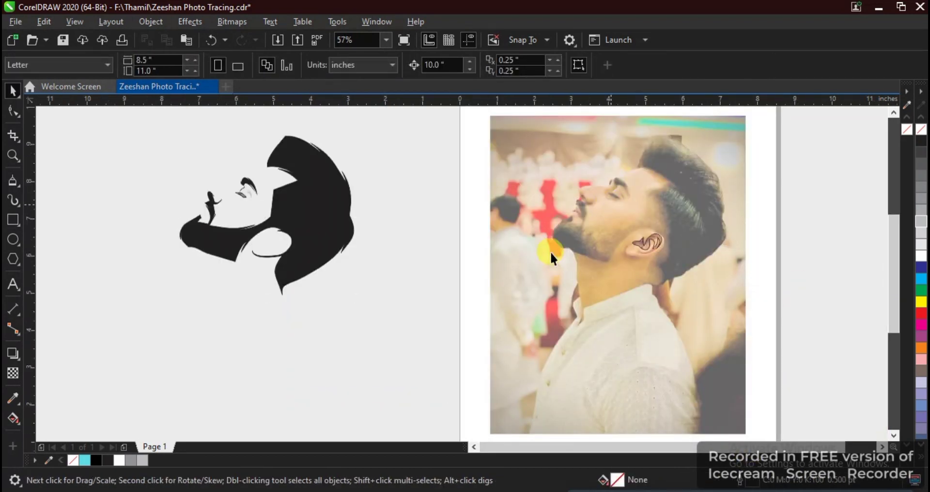
# Move all the silhouette shapes 10 inches right, back onto the portrait photo
pyautogui.moveTo(121, 351); pyautogui.dragTo(378, 117)
pyautogui.press('F2')
pyautogui.moveTo(216, 159); pyautogui.dragTo(471, 257)
pyautogui.moveTo(468, 305); pyautogui.dragTo(451, 322)
pyautogui.press('F4')
pyautogui.click(115, 362)
pyautogui.moveTo(115, 363); pyautogui.dragTo(414, 106)
pyautogui.press('Right')
pyautogui.hotkey('shift', 'F2')
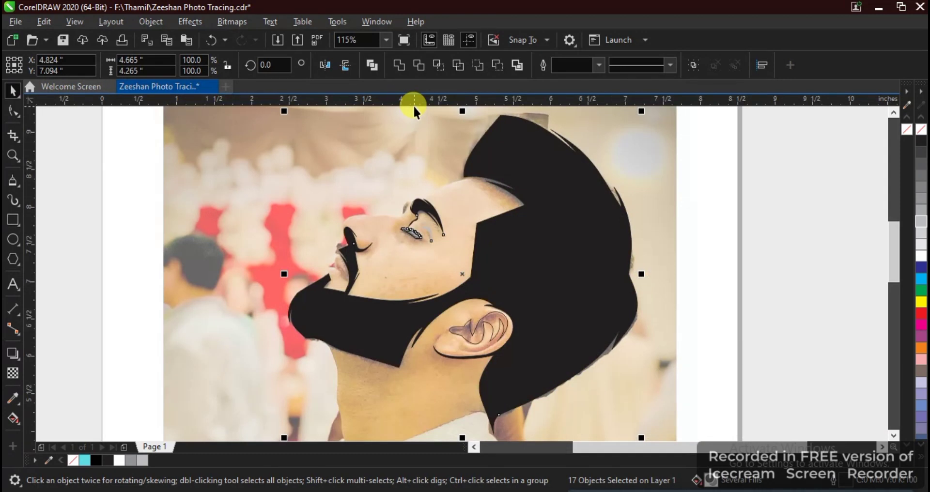
# Group the moved shapes and remove the black fill from the hair and beard shape
pyautogui.hotkey('ctrl', 'g')
pyautogui.keyDown('ctrl'); pyautogui.click(521, 246); pyautogui.keyUp('ctrl')
pyautogui.click(921, 130)
pyautogui.press('Escape')
# Replace the black fills of the nose, mustache and eyebrow shapes with black outlines only
pyautogui.press('F2')
pyautogui.moveTo(502, 172); pyautogui.dragTo(242, 354)
pyautogui.keyDown('ctrl'); pyautogui.click(386, 256); pyautogui.keyUp('ctrl')
pyautogui.click(921, 129)
pyautogui.rightClick(921, 141)
pyautogui.keyDown('ctrl'); pyautogui.click(348, 297); pyautogui.keyUp('ctrl')
pyautogui.press('F2')
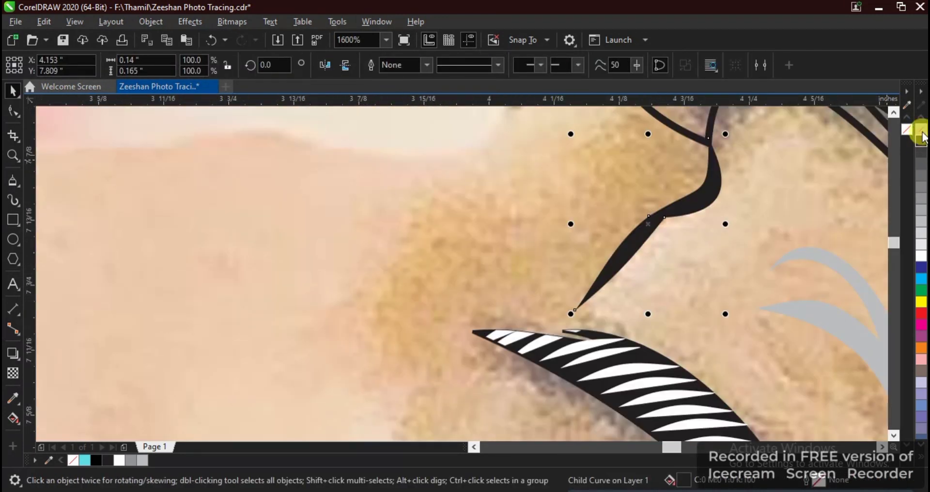
pyautogui.click(921, 131)
# Ungroup the shapes and give the light gray eyelid crease a black outline without fill
pyautogui.click(856, 259)
pyautogui.click(523, 65)
pyautogui.press('Escape')
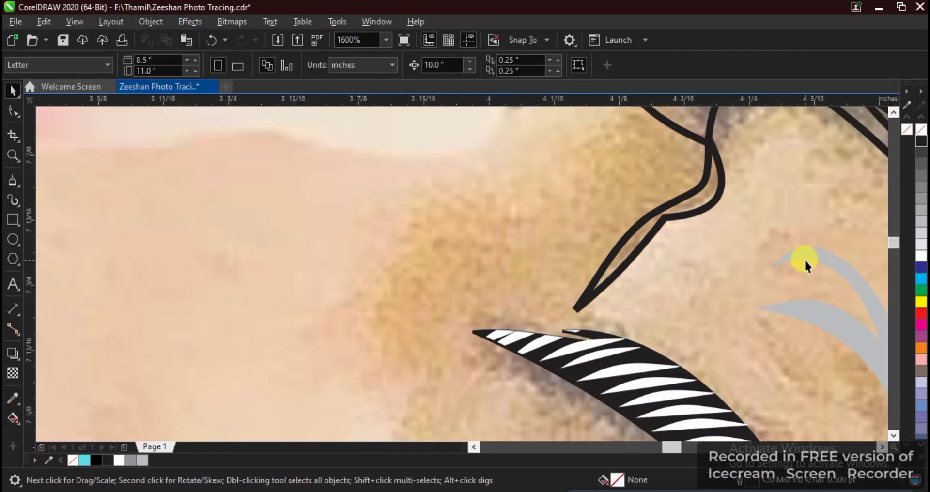
pyautogui.click(805, 256)
pyautogui.hotkey('shift', 'F2')
pyautogui.click(921, 130)
pyautogui.rightClick(921, 141)
pyautogui.scroll(-4, 470, 238)
pyautogui.press('F2')
pyautogui.click(389, 233)
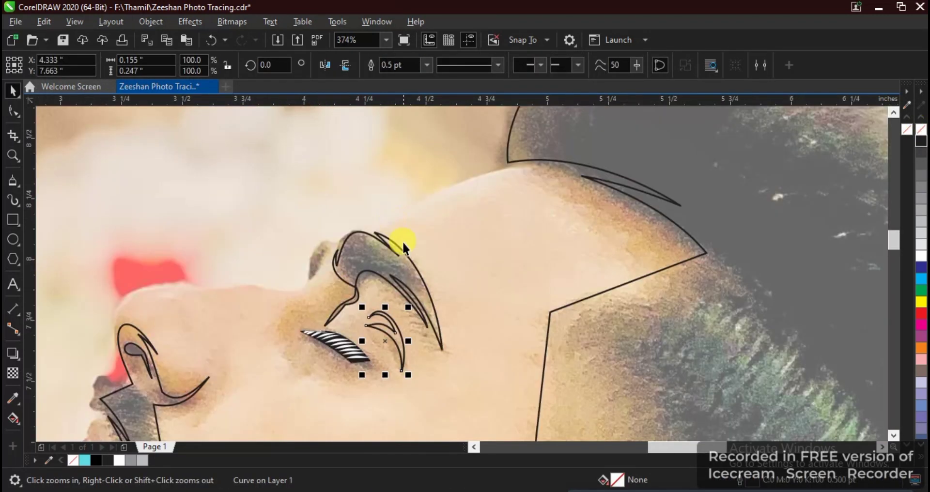
# Draw a narrow closed Pen outline along the face profile from the hairline over the brow to the nose tip and back
pyautogui.click(13, 180)
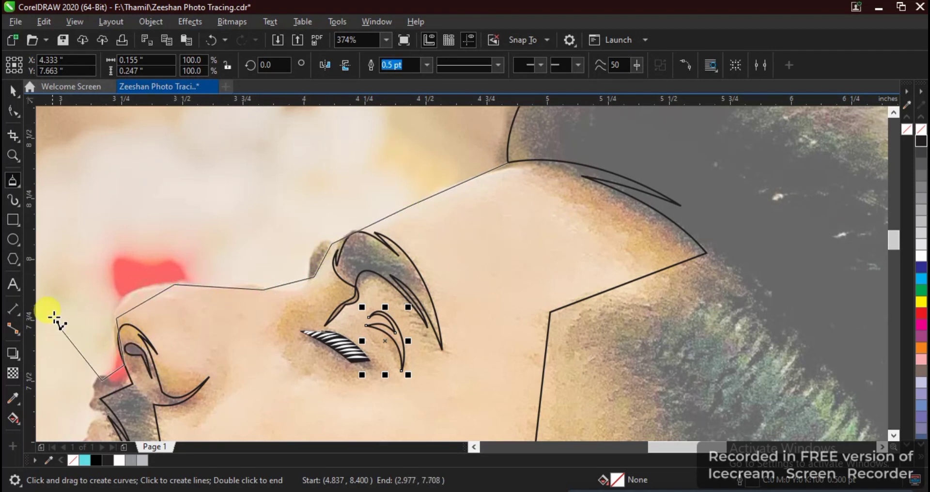
pyautogui.scroll(-3, 54, 318)
pyautogui.scroll(2, 189, 262)
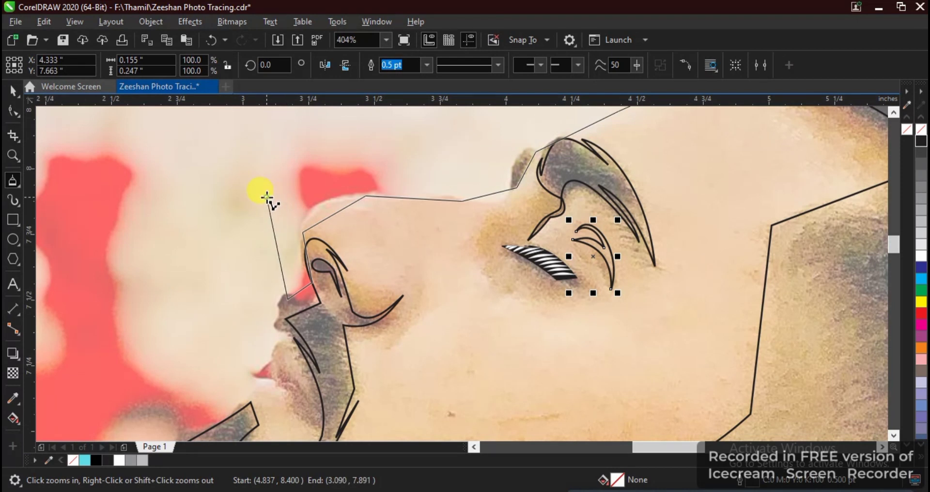
pyautogui.scroll(-4, 378, 183)
pyautogui.scroll(3, 556, 186)
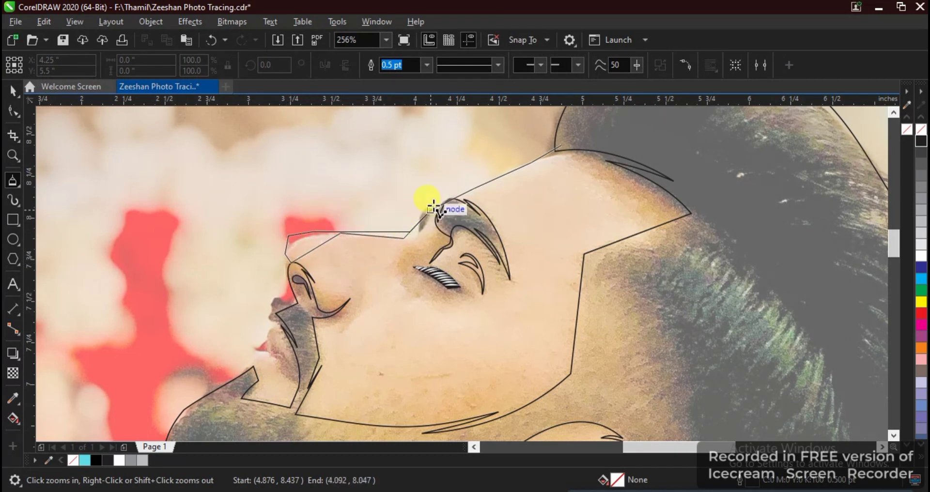
pyautogui.click(562, 145)
pyautogui.press('space')
# Select all the nodes of the new profile shape and convert its segments to curves
pyautogui.scroll(-2, 352, 209)
pyautogui.press('F10')
pyautogui.moveTo(235, 176); pyautogui.dragTo(548, 271)
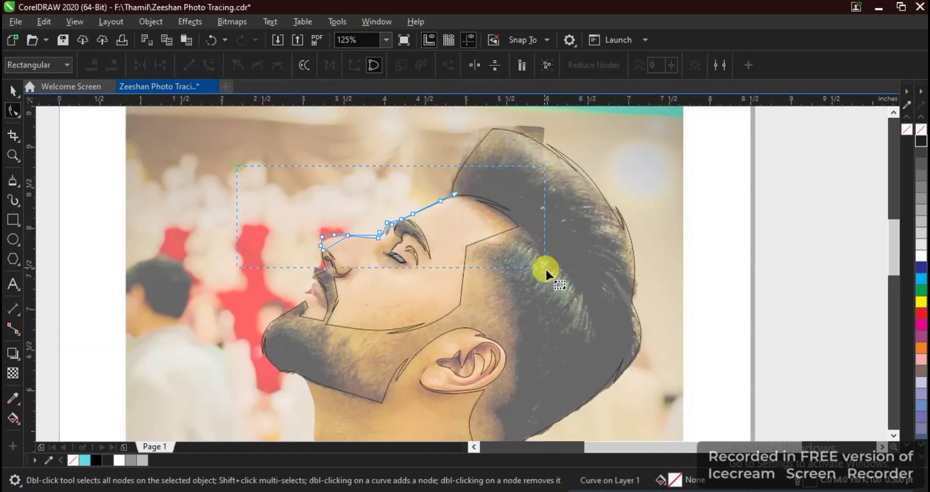
pyautogui.scroll(4, 364, 213)
pyautogui.click(209, 67)
pyautogui.scroll(-2, 485, 300)
pyautogui.scroll(3, 678, 305)
pyautogui.scroll(3, 561, 176)
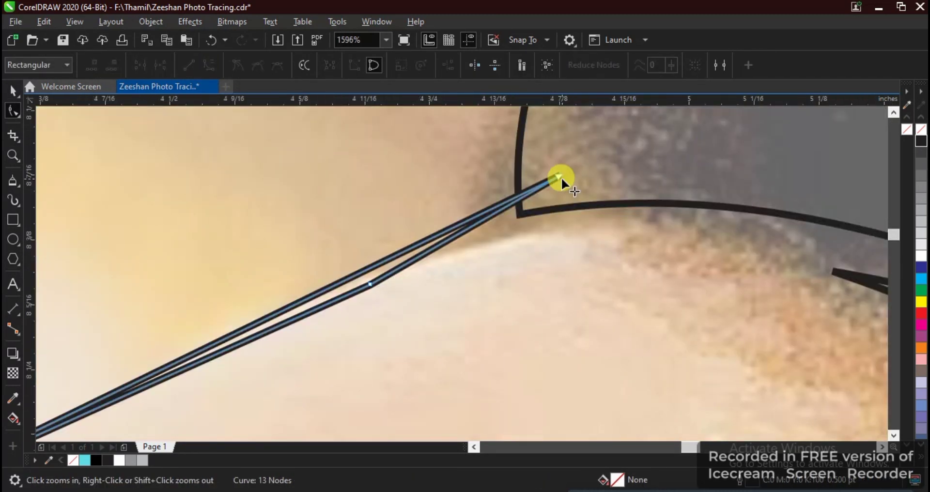
# Bend the forehead segments of the profile shape to follow the man's forehead between the eyebrow and hairline
pyautogui.scroll(-7, 570, 214)
pyautogui.scroll(3, 570, 214)
pyautogui.moveTo(374, 204); pyautogui.dragTo(556, 332)
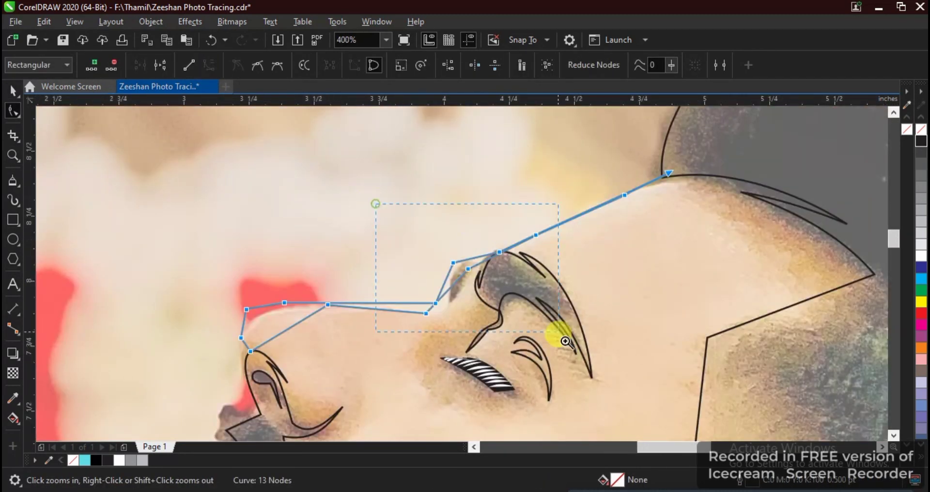
pyautogui.moveTo(509, 135); pyautogui.dragTo(830, 239)
pyautogui.moveTo(505, 225)
pyautogui.mouseDown()
pyautogui.moveTo(516, 250)
pyautogui.moveTo(560, 252)
pyautogui.moveTo(517, 213)
pyautogui.mouseUp()
pyautogui.scroll(-2, 523, 227)
pyautogui.moveTo(369, 209); pyautogui.dragTo(606, 276)
pyautogui.moveTo(575, 222); pyautogui.dragTo(583, 235)
pyautogui.scroll(-2, 475, 271)
# Curve the profile shape's two edges around the brow and delete the surplus node there
pyautogui.press('F2')
pyautogui.moveTo(356, 284); pyautogui.dragTo(652, 397)
pyautogui.scroll(-1, 410, 283)
pyautogui.press('F2')
pyautogui.moveTo(260, 184); pyautogui.dragTo(442, 288)
pyautogui.moveTo(462, 220)
pyautogui.mouseDown()
pyautogui.moveTo(448, 202)
pyautogui.moveTo(490, 201)
pyautogui.moveTo(453, 213)
pyautogui.mouseUp()
pyautogui.moveTo(355, 262)
pyautogui.mouseDown()
pyautogui.moveTo(318, 236)
pyautogui.moveTo(361, 246)
pyautogui.mouseUp()
pyautogui.doubleClick(430, 204)
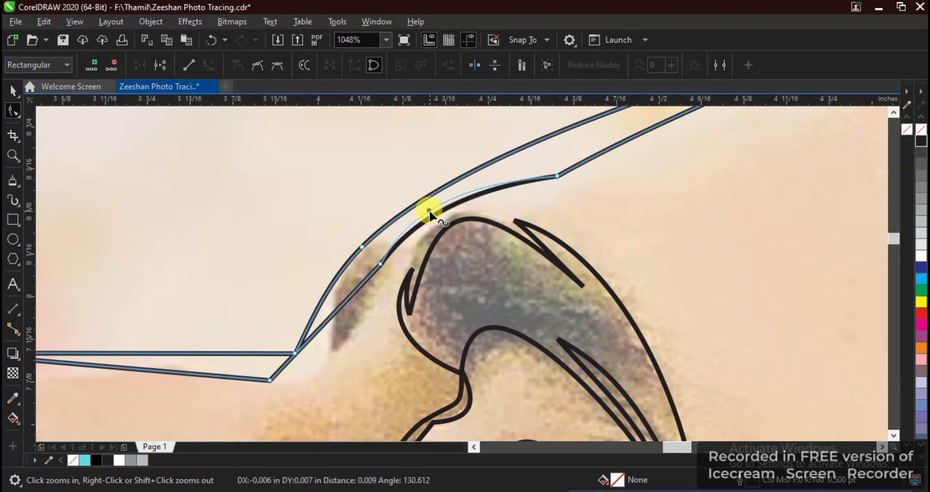
# Curve the profile shape's edges around the nose tip and along the bridge
pyautogui.scroll(-3, 429, 209)
pyautogui.scroll(3, 385, 274)
pyautogui.moveTo(335, 255); pyautogui.dragTo(335, 252)
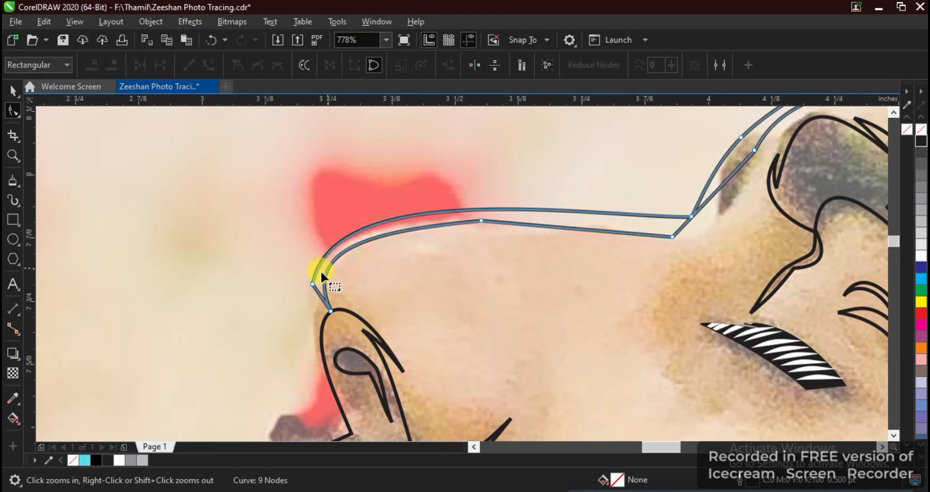
pyautogui.scroll(-3, 339, 276)
pyautogui.scroll(5, 607, 270)
pyautogui.moveTo(530, 250); pyautogui.dragTo(526, 254)
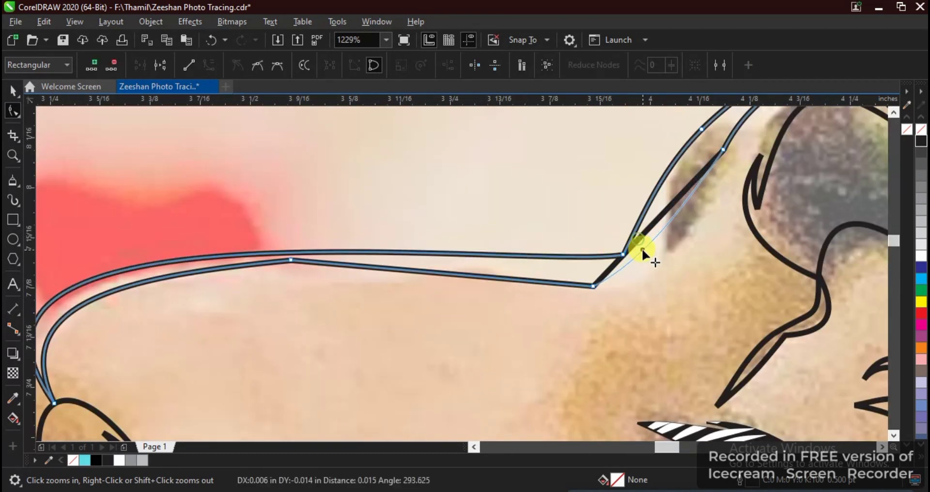
# Bend the profile shape between nose bridge and brow, and delete surplus nodes to smooth the curve
pyautogui.moveTo(658, 187); pyautogui.dragTo(658, 187)
pyautogui.moveTo(659, 289); pyautogui.dragTo(679, 287)
pyautogui.scroll(-3, 656, 288)
pyautogui.scroll(3, 746, 237)
pyautogui.doubleClick(573, 170)
pyautogui.moveTo(562, 163); pyautogui.dragTo(526, 171)
pyautogui.doubleClick(448, 211)
pyautogui.moveTo(429, 259); pyautogui.dragTo(395, 219)
pyautogui.press('Delete')
pyautogui.hotkey('ctrl', 'z')
pyautogui.scroll(-2, 426, 265)
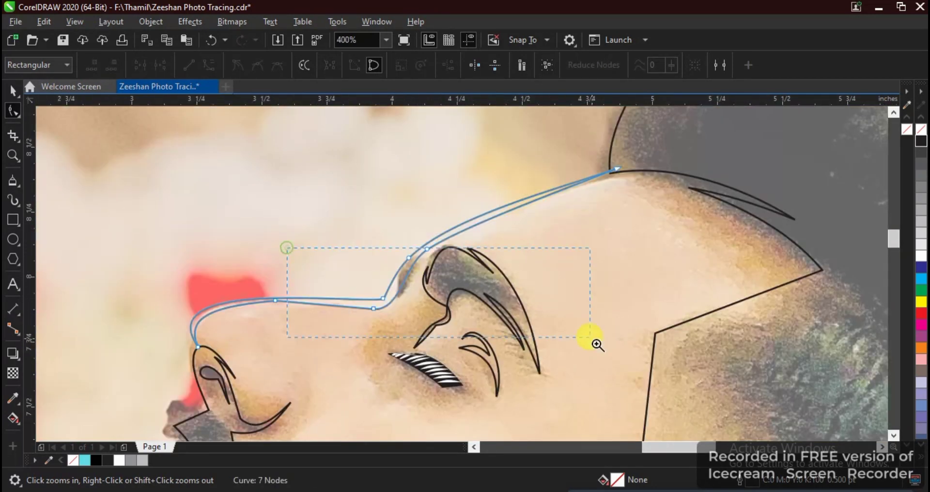
# Adjust the pointed end of the profile shape where it meets the hairline
pyautogui.scroll(-2, 591, 339)
pyautogui.scroll(5, 592, 160)
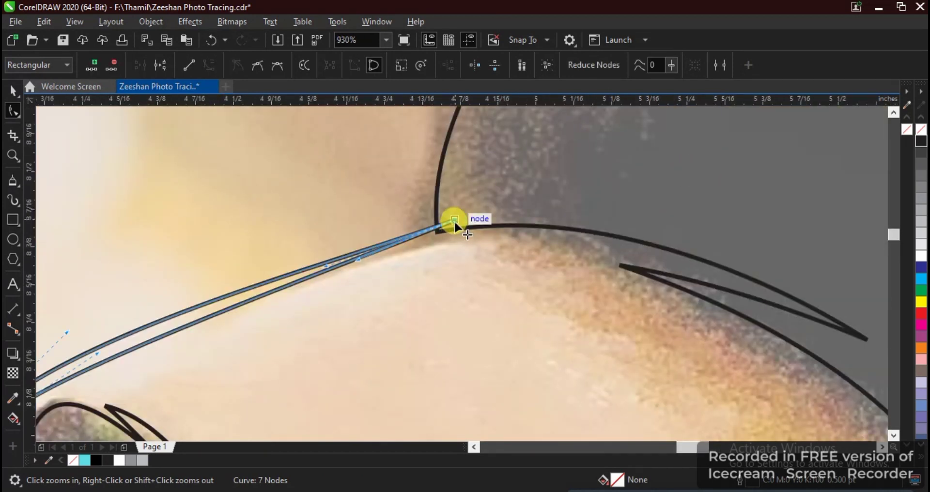
pyautogui.press('space')
pyautogui.scroll(-6, 557, 220)
pyautogui.scroll(8, 384, 265)
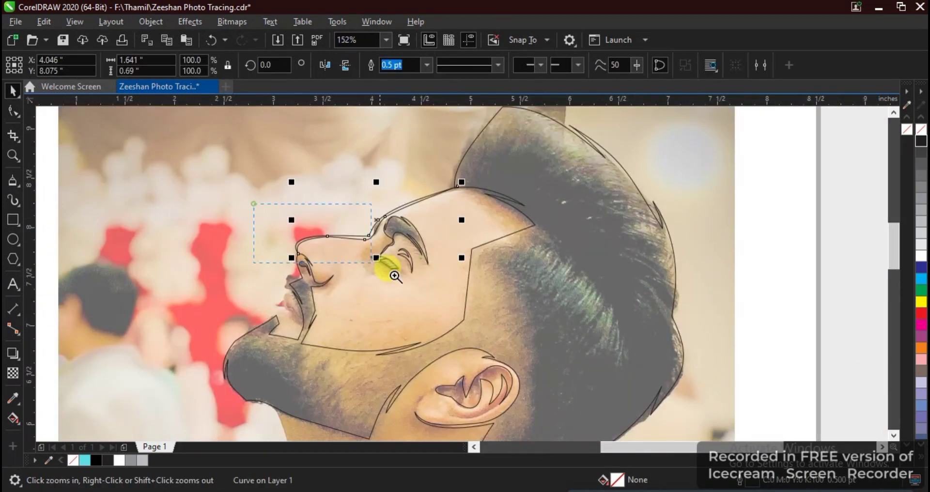
pyautogui.press('space')
pyautogui.press('space')
pyautogui.scroll(-3, 504, 322)
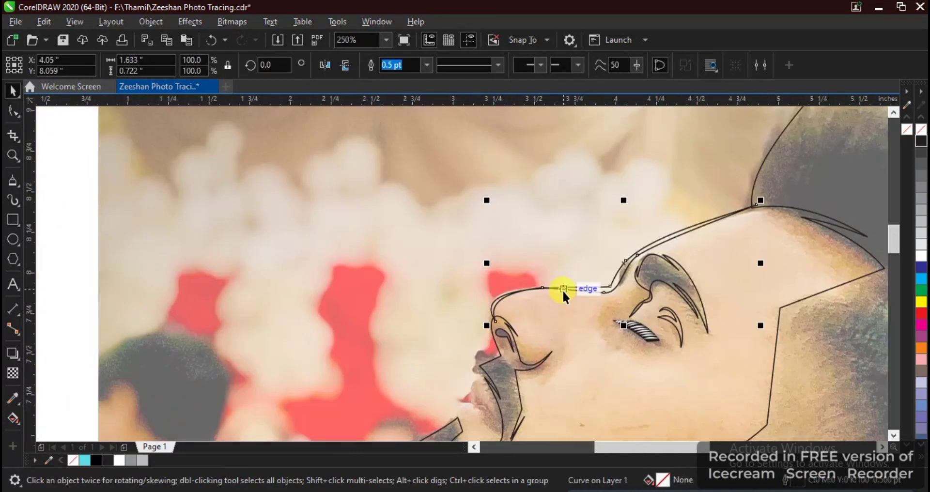
# Delete the surplus node on the nose bridge of the profile shape and refine its end at the nostril
pyautogui.press('F2')
pyautogui.moveTo(440, 277); pyautogui.dragTo(606, 328)
pyautogui.press('space')
pyautogui.press('Delete')
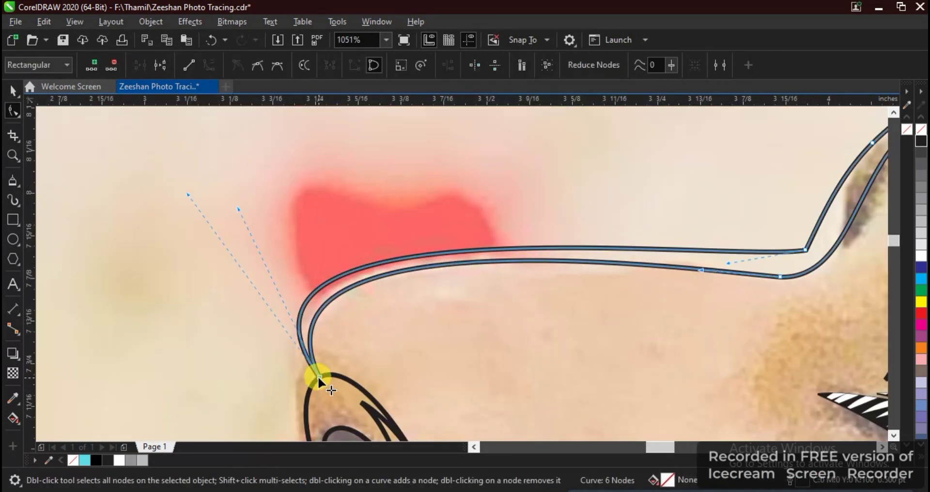
pyautogui.scroll(-8, 347, 376)
pyautogui.press('space')
pyautogui.scroll(2, 634, 373)
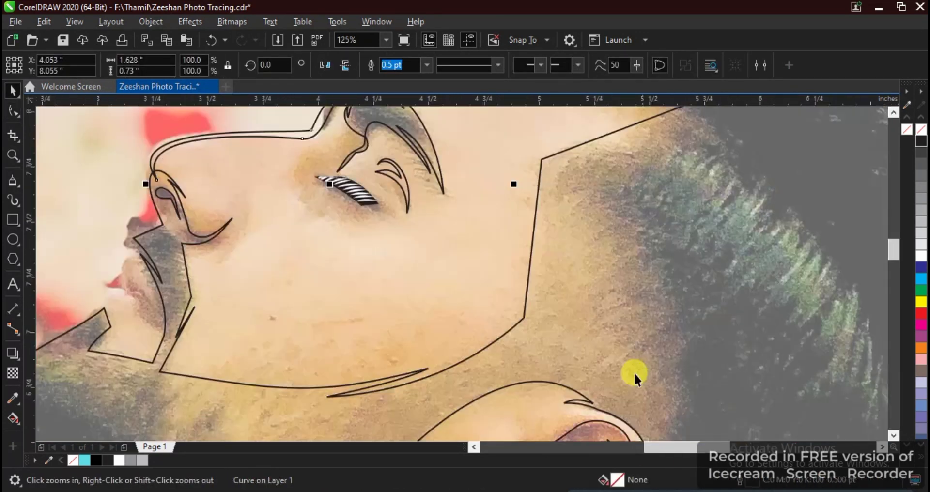
# Try to trace the lower lip as a closed four-point shape about 0.17 inches wide
pyautogui.scroll(-2, 635, 373)
pyautogui.click(378, 255)
pyautogui.scroll(4, 464, 199)
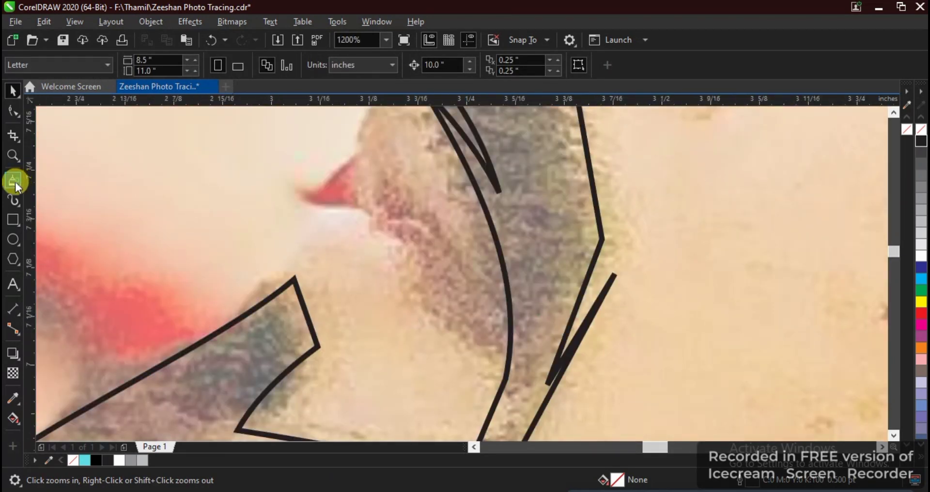
pyautogui.click(13, 180)
pyautogui.click(426, 322)
pyautogui.click(425, 322)
pyautogui.press('space')
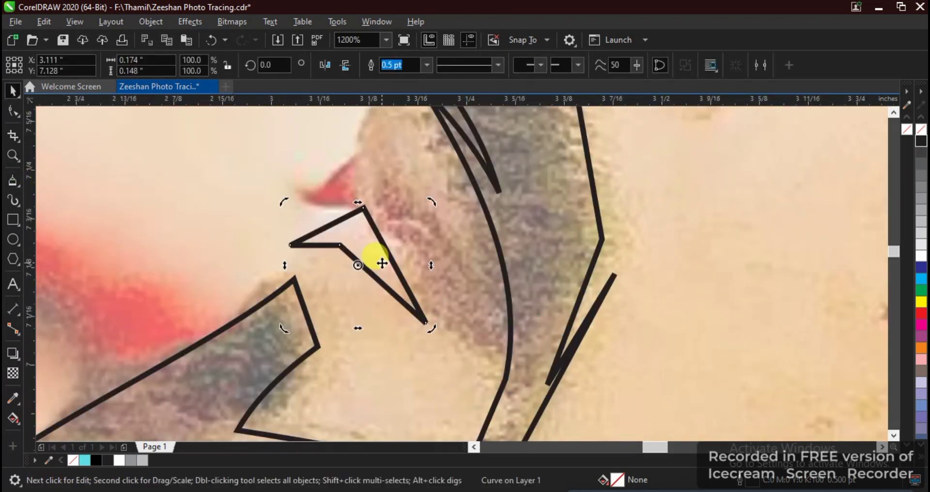
# Bend the sides of the four-point lower lip shape and discard the attempt
pyautogui.press('F10')
pyautogui.moveTo(395, 265); pyautogui.dragTo(410, 252)
pyautogui.moveTo(376, 277); pyautogui.dragTo(383, 267)
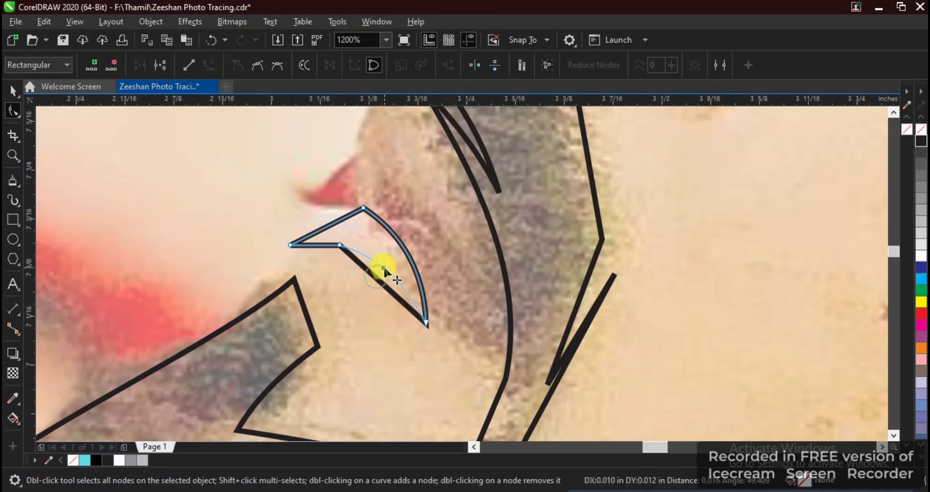
pyautogui.moveTo(326, 227); pyautogui.dragTo(313, 212)
pyautogui.doubleClick(383, 267)
pyautogui.doubleClick(365, 208)
pyautogui.press('F3')
pyautogui.press('F2')
pyautogui.moveTo(340, 149); pyautogui.dragTo(545, 323)
pyautogui.press('space')
pyautogui.moveTo(386, 259); pyautogui.dragTo(200, 246)
pyautogui.press('Delete')
pyautogui.click(14, 181)
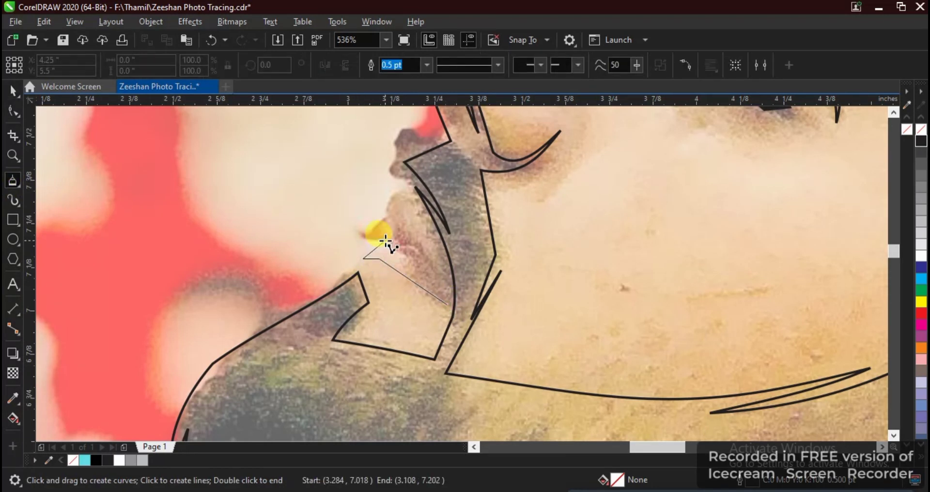
pyautogui.press('space')
pyautogui.hotkey('ctrl', 'z')
pyautogui.press('space')
pyautogui.press('Delete')
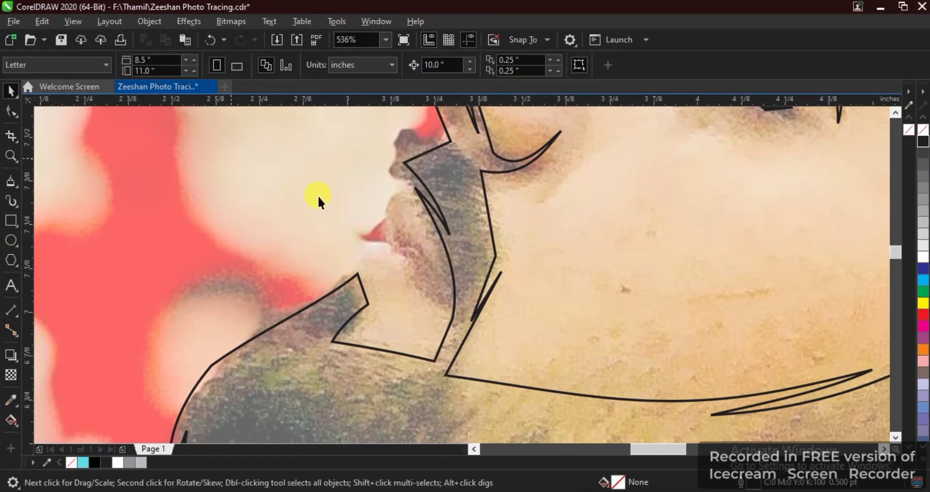
pyautogui.moveTo(319, 196); pyautogui.dragTo(446, 270)
pyautogui.hotkey('ctrl', 'z')
pyautogui.press('F2')
pyautogui.moveTo(284, 173); pyautogui.dragTo(567, 366)
pyautogui.click(10, 184)
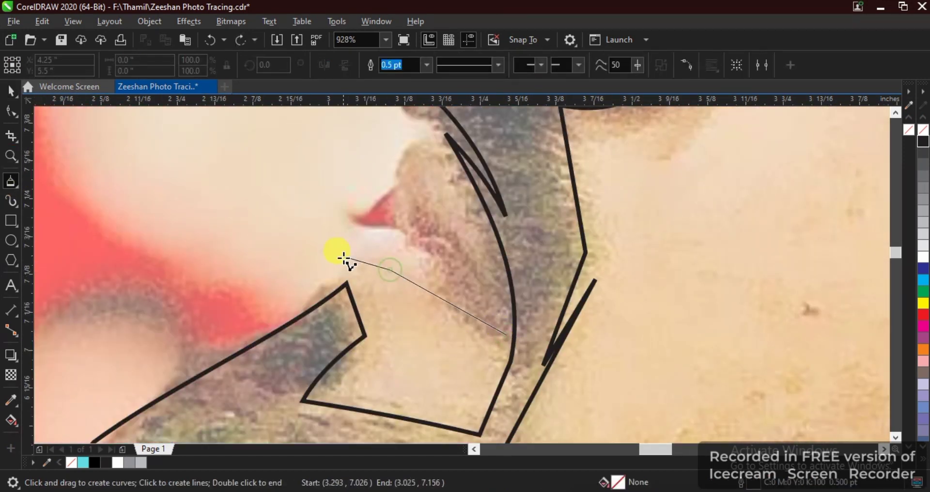
pyautogui.click(505, 334)
pyautogui.press('F10')
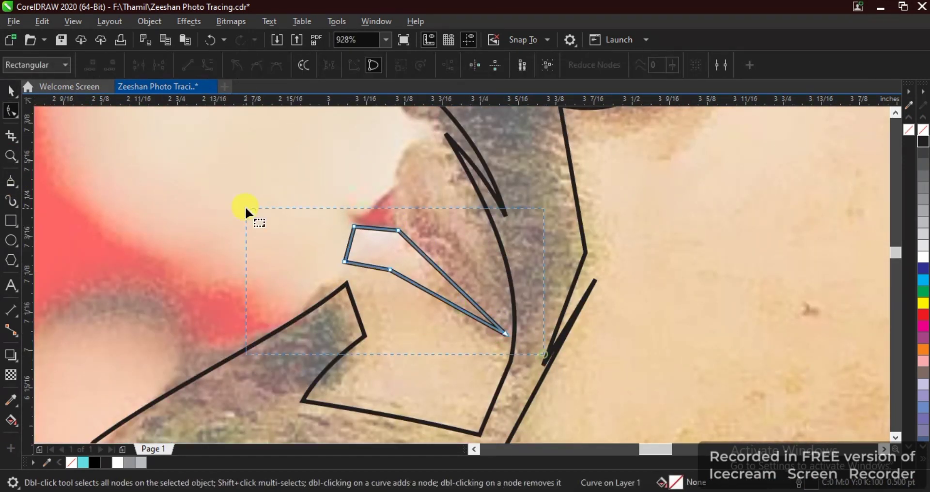
pyautogui.moveTo(251, 184); pyautogui.dragTo(614, 423)
pyautogui.press('Delete')
# Draw a closed lower lip shape with the Pen tool, tapering toward the mustache and notched on its underside
pyautogui.press('F5')
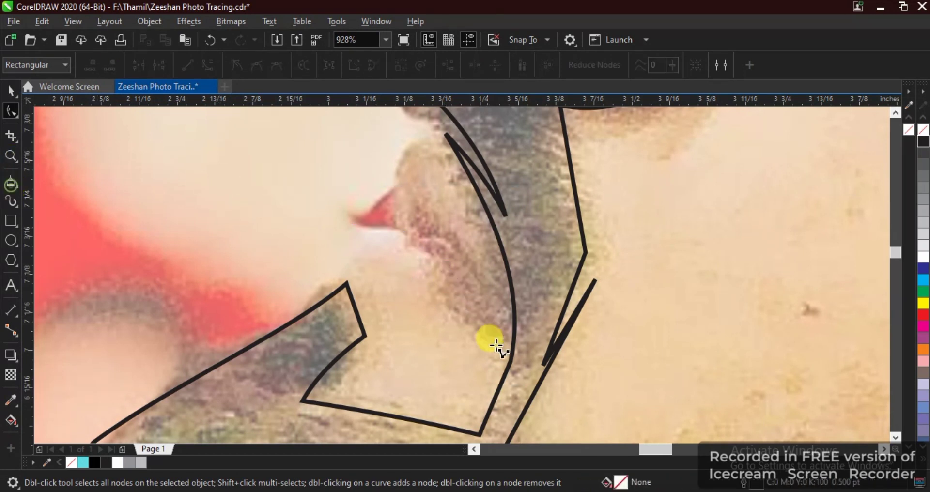
pyautogui.click(507, 346)
pyautogui.click(454, 298)
pyautogui.click(507, 344)
# Bend the lower lip shape's sides into smooth curves, round its front end and delete the surplus node there
pyautogui.press('F10')
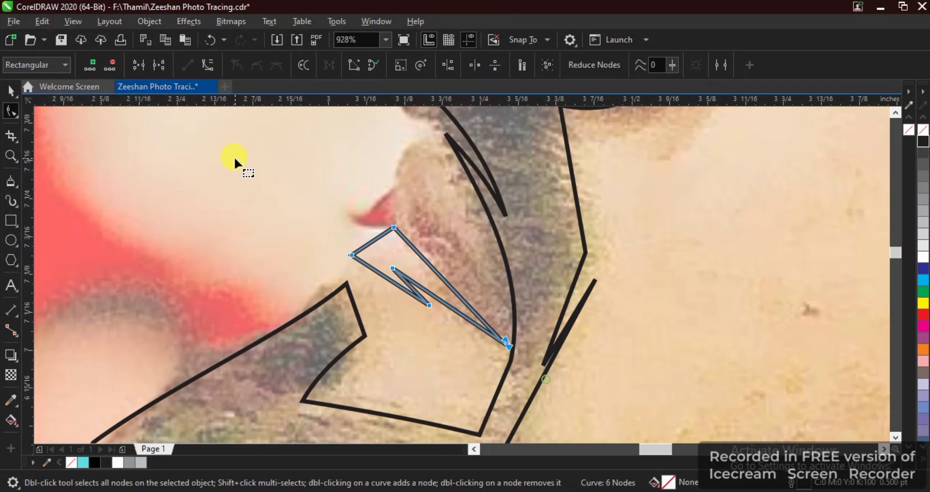
pyautogui.moveTo(437, 273); pyautogui.dragTo(451, 257)
pyautogui.moveTo(373, 241); pyautogui.dragTo(363, 233)
pyautogui.moveTo(440, 300); pyautogui.dragTo(413, 284)
pyautogui.scroll(2, 389, 280)
pyautogui.moveTo(390, 257); pyautogui.dragTo(382, 276)
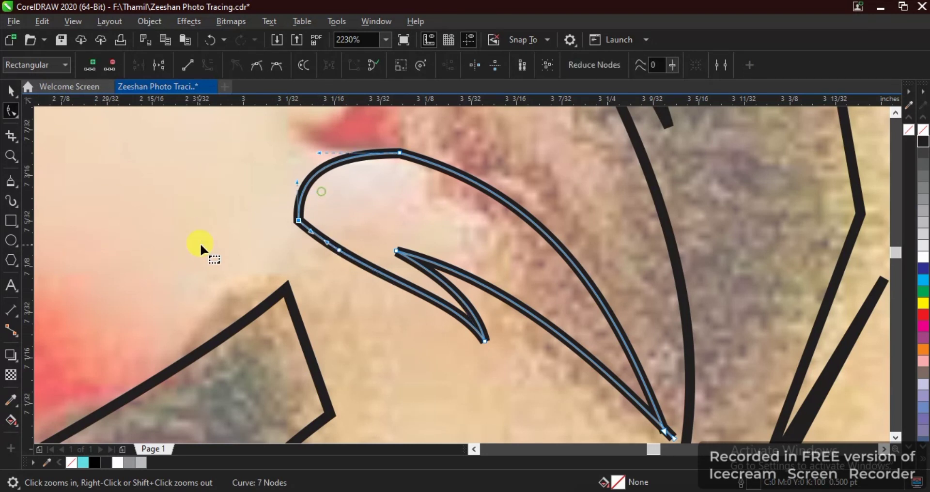
pyautogui.press('Delete')
pyautogui.press('space')
# Scale the lower lip shape down to 97.7% so it fits beside the mustache
pyautogui.scroll(-3, 392, 248)
pyautogui.press('F2')
pyautogui.moveTo(348, 170); pyautogui.dragTo(542, 312)
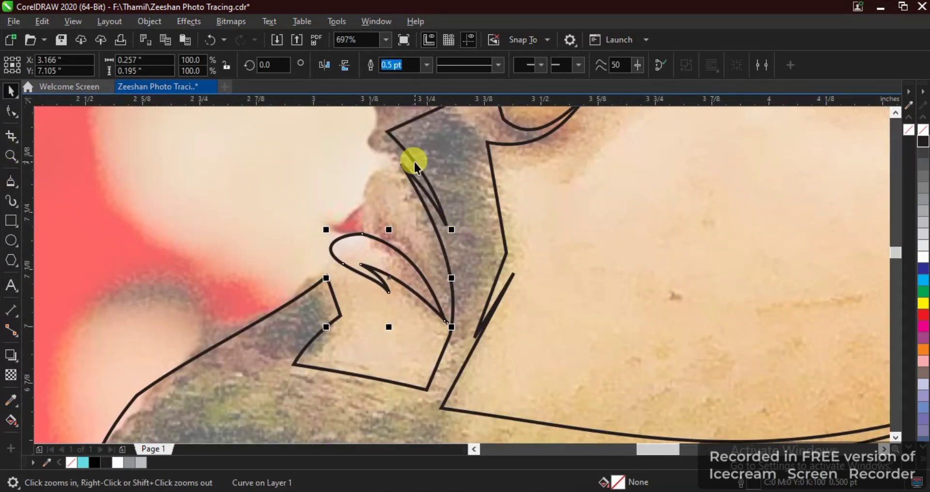
pyautogui.scroll(-4, 414, 165)
pyautogui.scroll(3, 446, 253)
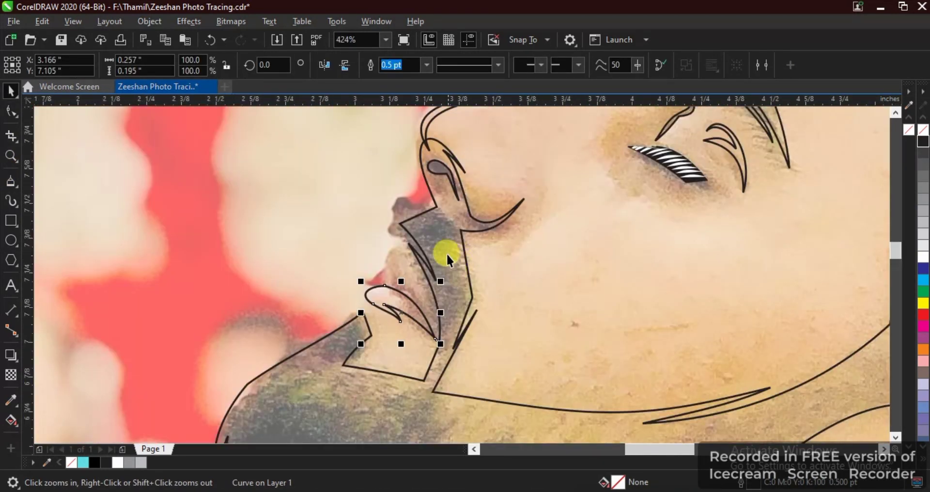
pyautogui.doubleClick(436, 205)
pyautogui.press('space')
pyautogui.scroll(-2, 391, 216)
pyautogui.press('F2')
pyautogui.moveTo(292, 154)
pyautogui.mouseDown()
pyautogui.moveTo(557, 291)
pyautogui.moveTo(605, 338)
pyautogui.mouseUp()
pyautogui.press('F2')
pyautogui.moveTo(270, 179)
pyautogui.mouseDown()
pyautogui.moveTo(509, 359)
pyautogui.moveTo(506, 368)
pyautogui.mouseUp()
pyautogui.click(379, 292)
pyautogui.moveTo(367, 282); pyautogui.dragTo(371, 284)
pyautogui.press('F2')
pyautogui.moveTo(320, 202); pyautogui.dragTo(473, 285)
# Draw a closed upper lip shape with the Pen tool, tapering back toward the mustache and notched on its underside
pyautogui.click(13, 178)
pyautogui.scroll(-2, 310, 237)
pyautogui.press('F2')
pyautogui.moveTo(284, 189); pyautogui.dragTo(485, 361)
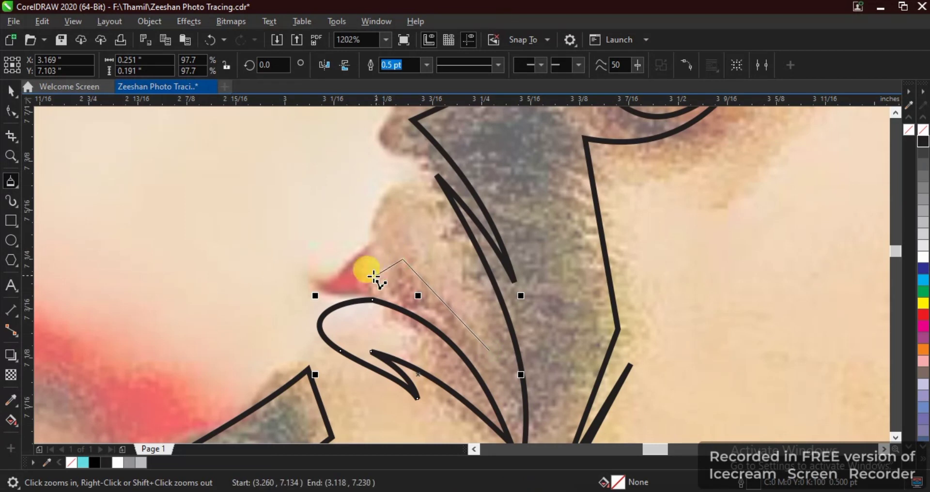
pyautogui.click(488, 351)
pyautogui.press('F10')
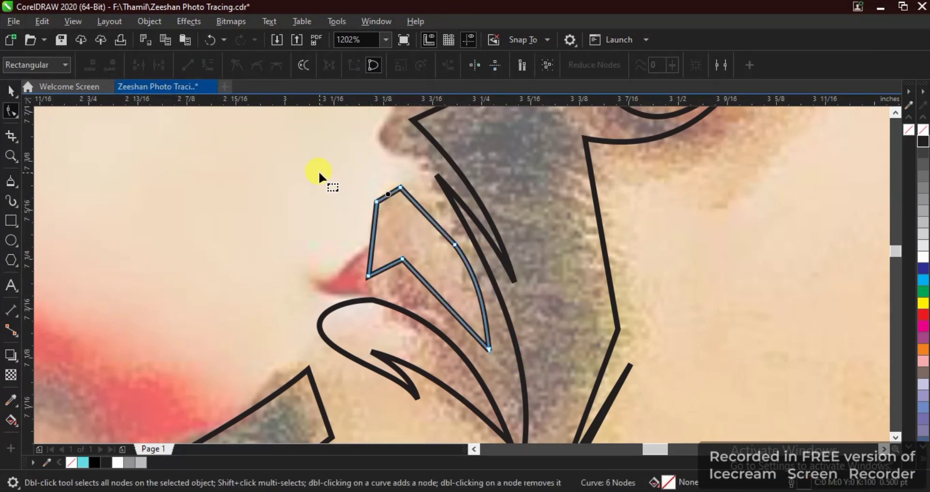
# Bend the upper lip shape's sides into smooth curves and delete the surplus nodes at its front and underside
pyautogui.moveTo(391, 194); pyautogui.dragTo(388, 185)
pyautogui.moveTo(373, 231); pyautogui.dragTo(367, 232)
pyautogui.moveTo(415, 272); pyautogui.dragTo(420, 262)
pyautogui.moveTo(389, 265); pyautogui.dragTo(386, 257)
pyautogui.doubleClick(402, 259)
pyautogui.moveTo(351, 166); pyautogui.dragTo(408, 230)
pyautogui.press('Delete')
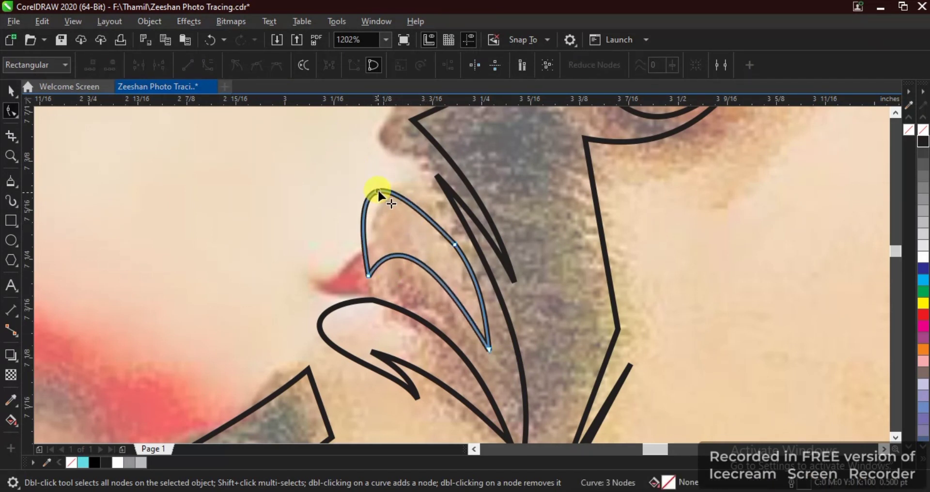
pyautogui.press('space')
pyautogui.scroll(-9, 388, 190)
pyautogui.press('Escape')
# Draw a closed zigzag hair strand shape with the Pen tool across the front of the quiff, overlapping its outer edge
pyautogui.press('F2')
pyautogui.scroll(3, 615, 271)
pyautogui.moveTo(308, 239); pyautogui.dragTo(587, 65)
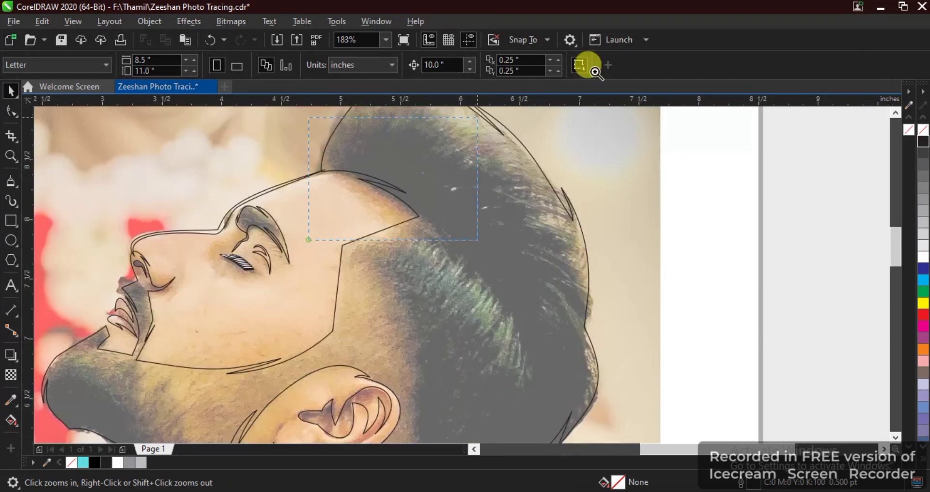
pyautogui.click(11, 182)
pyautogui.click(257, 170)
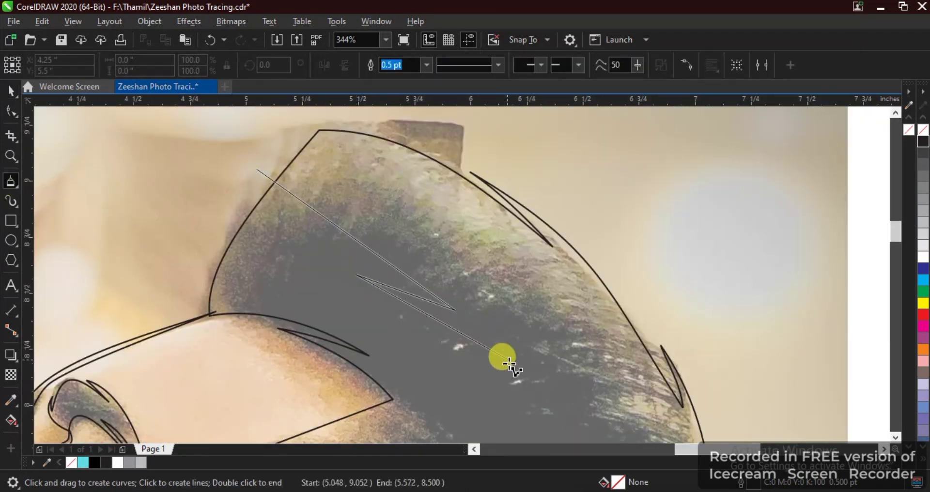
pyautogui.click(206, 236)
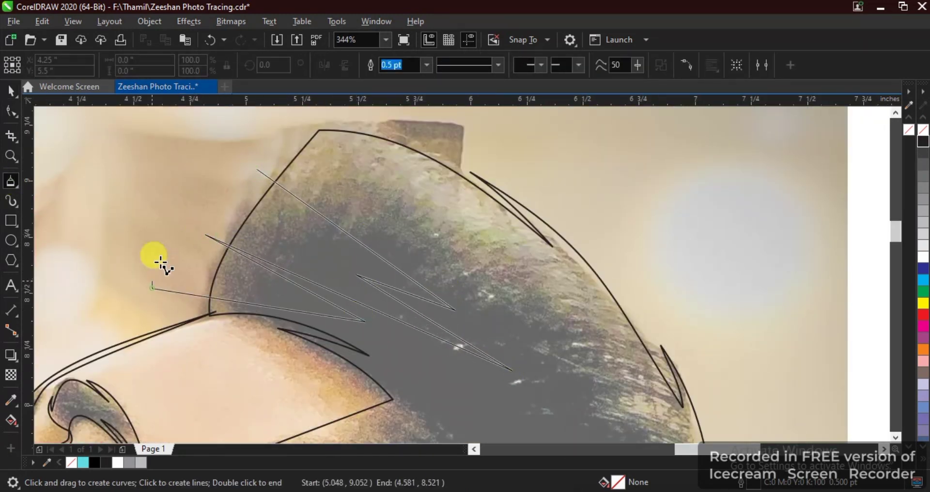
pyautogui.click(257, 170)
# Intersect the zigzag strand shape with the hair outline and delete the original shape overhanging the quiff
pyautogui.press('space')
pyautogui.keyDown('shift'); pyautogui.click(382, 137); pyautogui.keyUp('shift')
pyautogui.hotkey('alt', 'j')
pyautogui.press('p')
pyautogui.press('i')
pyautogui.click(264, 174)
pyautogui.press('Delete')
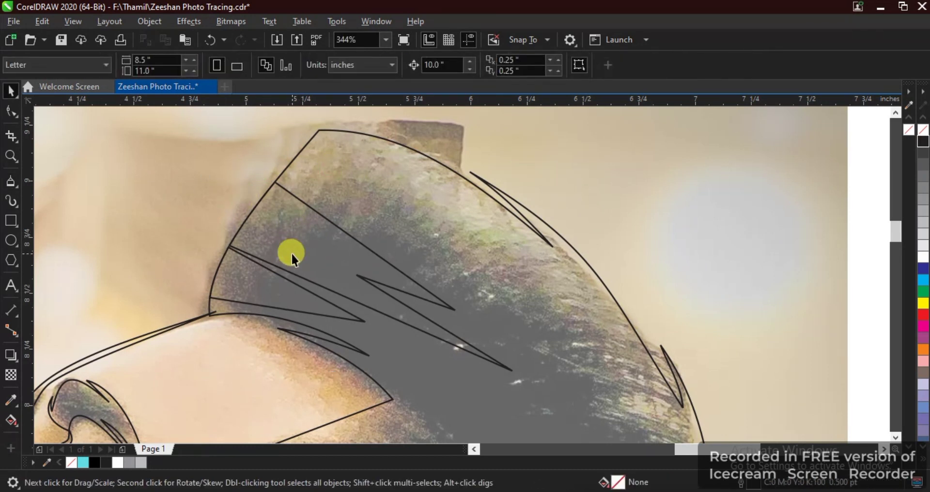
# Select all nodes of the trimmed quiff strand shape and convert its straight segments to curves
pyautogui.click(292, 253)
pyautogui.press('F10')
pyautogui.scroll(-5, 291, 252)
pyautogui.moveTo(214, 182); pyautogui.dragTo(512, 368)
pyautogui.scroll(8, 267, 258)
pyautogui.click(208, 65)
# Bend the quiff strand shape's spikes into smooth curves that follow the flow of the hair
pyautogui.click(477, 218)
pyautogui.moveTo(478, 230); pyautogui.dragTo(522, 191)
pyautogui.moveTo(510, 279)
pyautogui.mouseDown()
pyautogui.moveTo(515, 235)
pyautogui.moveTo(541, 226)
pyautogui.mouseUp()
pyautogui.scroll(-3, 516, 236)
pyautogui.scroll(2, 541, 236)
pyautogui.moveTo(535, 258); pyautogui.dragTo(541, 242)
pyautogui.moveTo(530, 195); pyautogui.dragTo(537, 189)
pyautogui.moveTo(452, 243); pyautogui.dragTo(461, 230)
pyautogui.moveTo(409, 237); pyautogui.dragTo(414, 227)
pyautogui.moveTo(383, 263); pyautogui.dragTo(388, 246)
pyautogui.scroll(-1, 409, 249)
pyautogui.press('space')
pyautogui.scroll(-2, 494, 268)
pyautogui.click(572, 310)
# Draw a narrow closed strand shape with the Pen tool from the forehead hairline corner down the parting, with a forked end
pyautogui.scroll(1, 575, 316)
pyautogui.press('F2')
pyautogui.moveTo(249, 180); pyautogui.dragTo(649, 398)
pyautogui.click(11, 181)
pyautogui.click(382, 212)
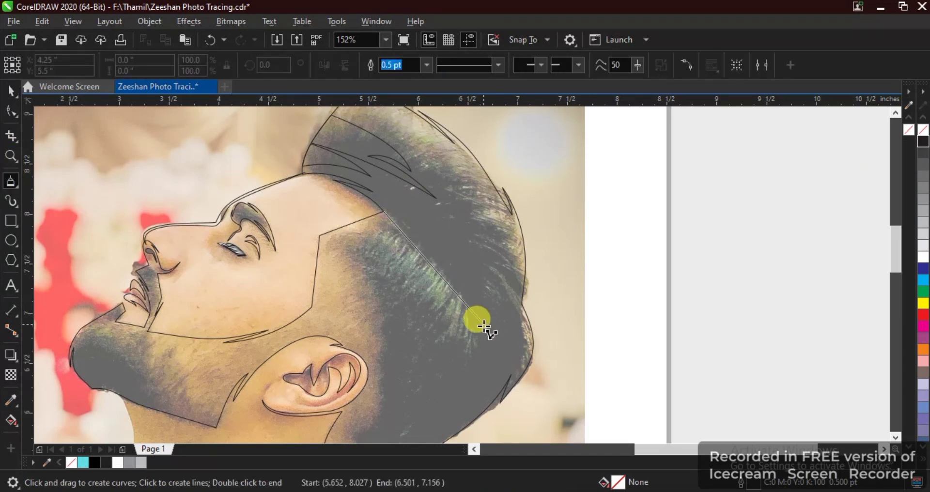
pyautogui.click(385, 211)
pyautogui.press('F10')
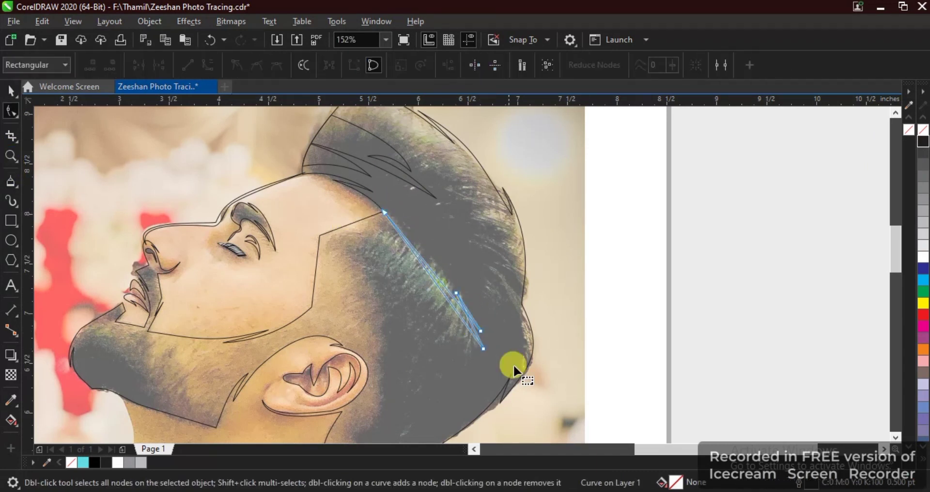
# Convert the parting strand shape's segments to curves and bend them into slim arcs along the hair
pyautogui.hotkey('shift', 'F2')
pyautogui.hotkey('ctrl', 'a')
pyautogui.scroll(-1, 340, 161)
pyautogui.click(208, 66)
pyautogui.press('F2')
pyautogui.moveTo(314, 173); pyautogui.dragTo(567, 289)
pyautogui.moveTo(382, 264); pyautogui.dragTo(429, 238)
pyautogui.scroll(-1, 428, 230)
pyautogui.press('F2')
pyautogui.moveTo(268, 180); pyautogui.dragTo(591, 391)
pyautogui.moveTo(506, 274); pyautogui.dragTo(502, 286)
pyautogui.moveTo(453, 261); pyautogui.dragTo(462, 233)
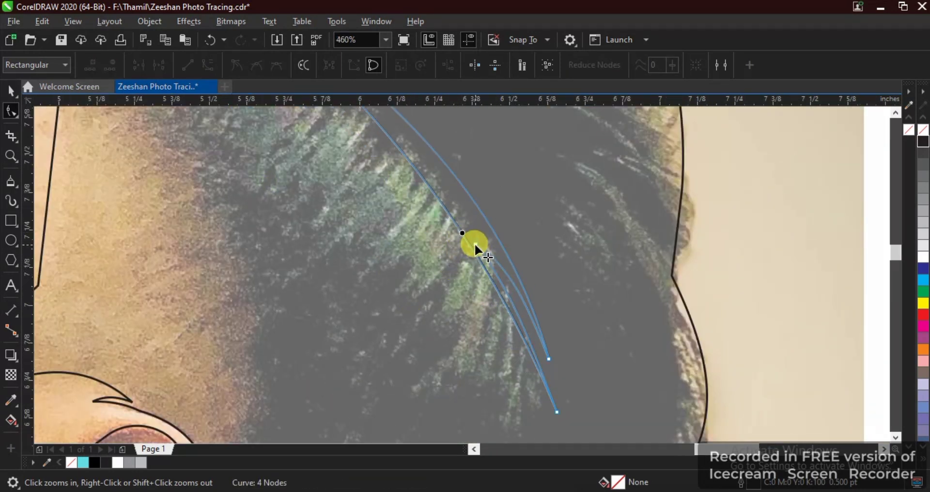
pyautogui.scroll(-2, 485, 252)
pyautogui.press('space')
pyautogui.click(542, 328)
# Examine the traced hair strands, forehead and face outlines against the photo
pyautogui.scroll(-2, 533, 328)
pyautogui.press('F2')
pyautogui.moveTo(368, 253); pyautogui.dragTo(638, 400)
pyautogui.press('F2')
pyautogui.moveTo(268, 153); pyautogui.dragTo(542, 319)
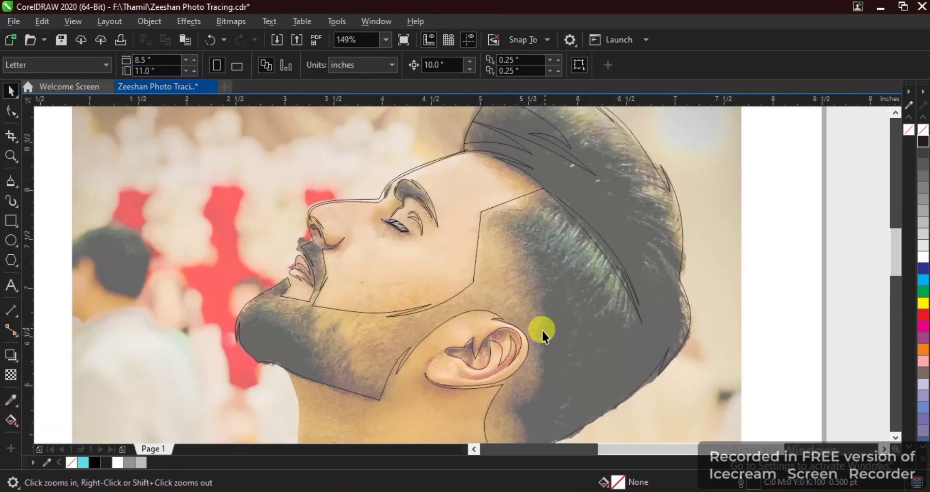
pyautogui.scroll(1, 438, 234)
pyautogui.scroll(2, 528, 227)
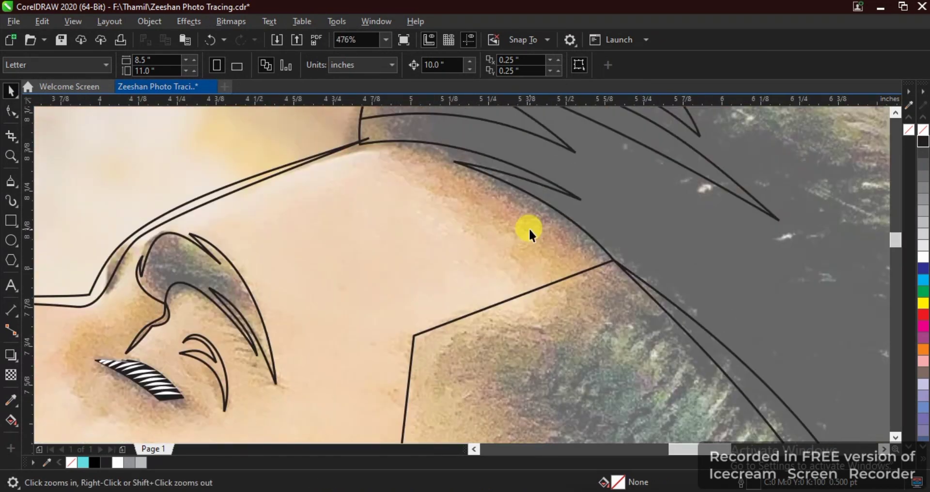
pyautogui.scroll(-1, 559, 253)
pyautogui.scroll(-2, 558, 255)
pyautogui.scroll(2, 746, 371)
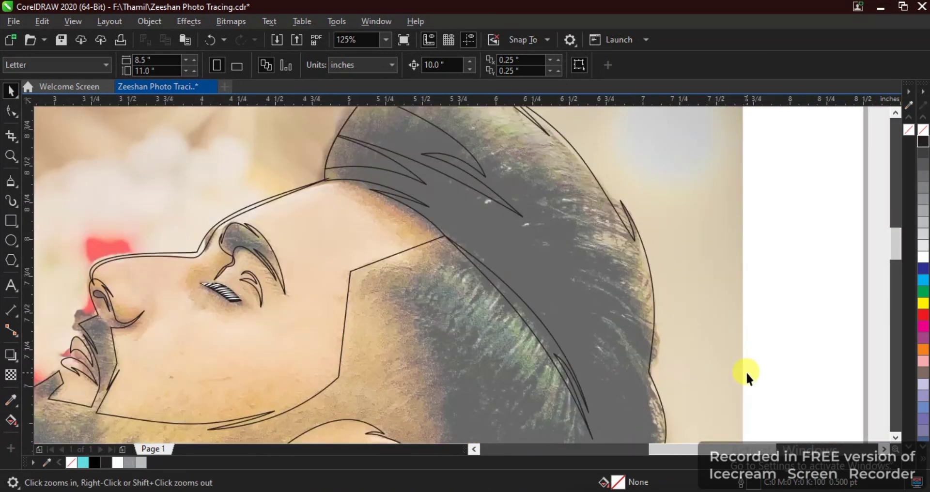
pyautogui.scroll(-2, 521, 249)
pyautogui.scroll(2, 133, 216)
# Draw a closed band-shaped outline with the Pen tool from the forehead hairline corner along the cheek to the chin and back
pyautogui.click(11, 181)
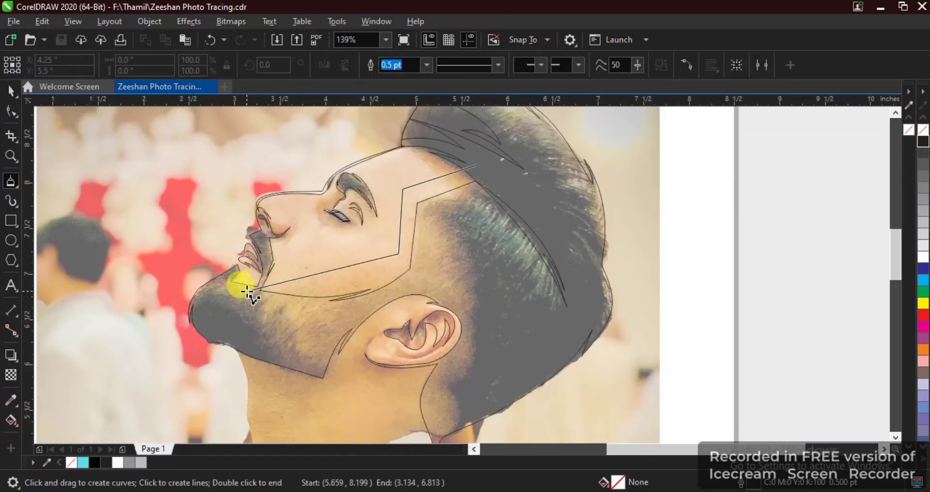
pyautogui.click(477, 165)
pyautogui.press('F10')
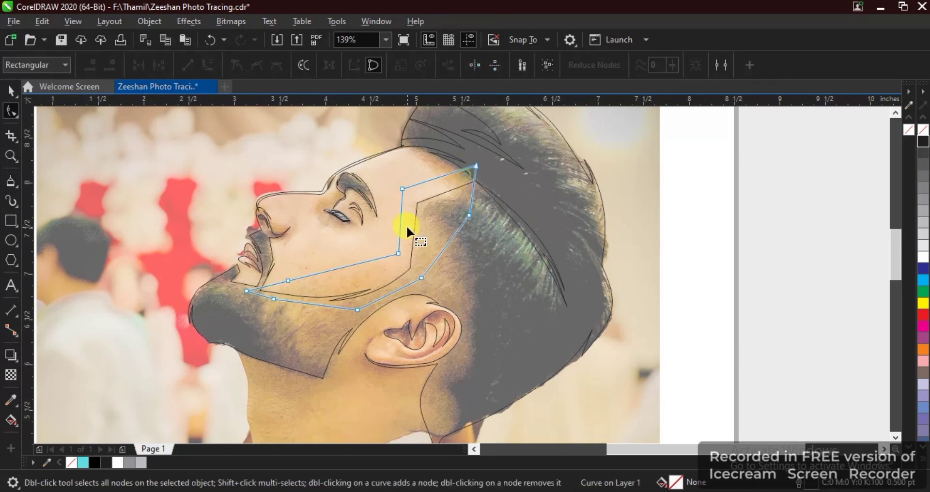
# Convert the cheek band's segments to curves and bend its inner edge smoothly from the hairline to the chin
pyautogui.press('F3')
pyautogui.moveTo(601, 406); pyautogui.dragTo(318, 196)
pyautogui.hotkey('shift', 'F2')
pyautogui.click(209, 65)
pyautogui.moveTo(622, 147); pyautogui.dragTo(626, 156)
pyautogui.moveTo(549, 231); pyautogui.dragTo(557, 235)
pyautogui.moveTo(441, 336); pyautogui.dragTo(451, 379)
pyautogui.moveTo(308, 361); pyautogui.dragTo(275, 384)
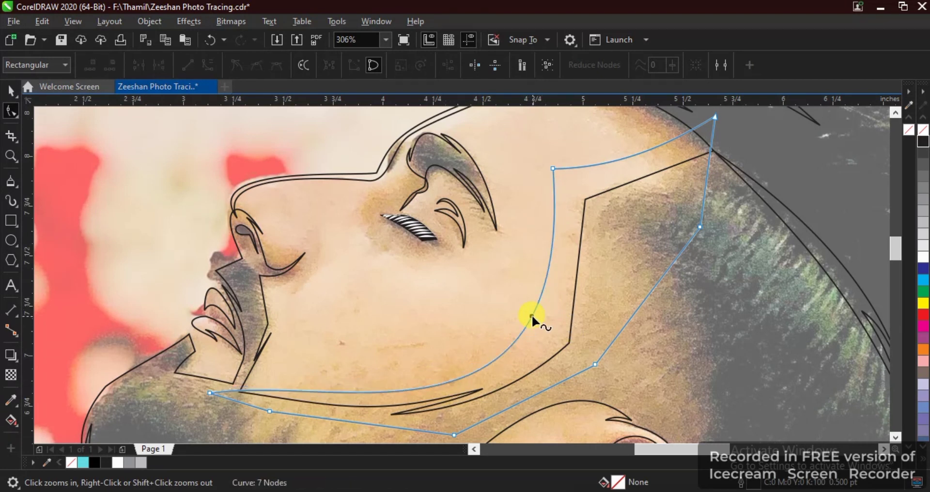
# Move the cheek band's outer node below the hairline corner slightly toward the hair and select its tip node at the chin
pyautogui.press('space')
pyautogui.press('F3')
pyautogui.press('F2')
pyautogui.moveTo(545, 201); pyautogui.dragTo(643, 293)
pyautogui.press('space')
pyautogui.moveTo(440, 188); pyautogui.dragTo(450, 187)
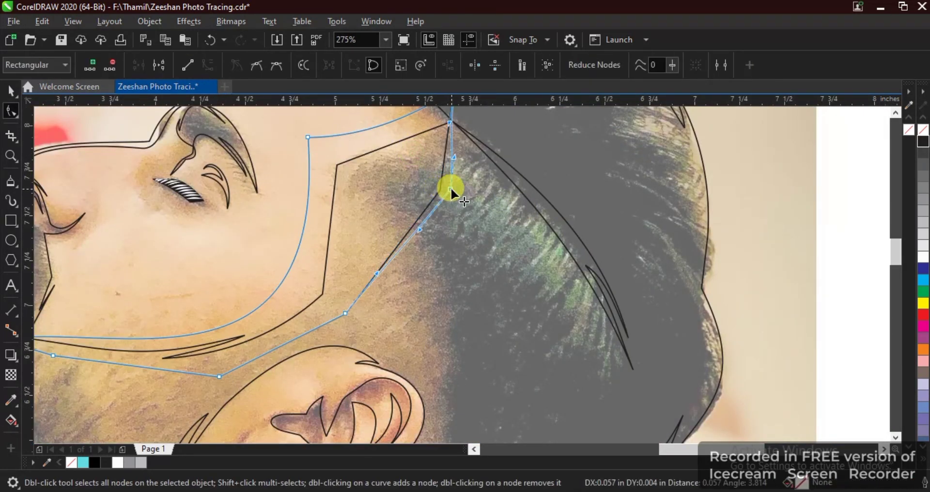
pyautogui.press('space')
pyautogui.scroll(-1, 426, 242)
pyautogui.press('F2')
pyautogui.moveTo(117, 267); pyautogui.dragTo(336, 329)
pyautogui.click(411, 280)
pyautogui.click(411, 281)
pyautogui.press('space')
pyautogui.press('F2')
pyautogui.moveTo(309, 239); pyautogui.dragTo(432, 312)
pyautogui.click(313, 216)
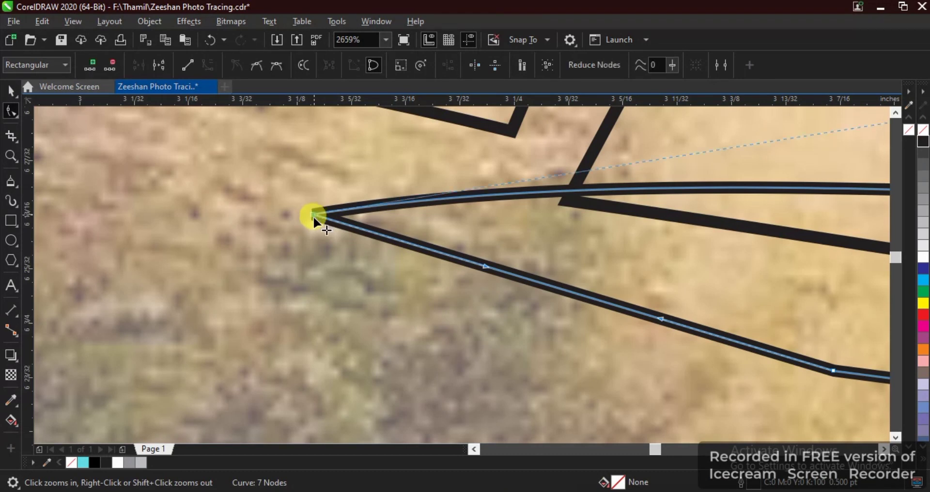
# Draw a closed spiked shape with the Pen tool along the underside of the beard, overlapping its outer edge
pyautogui.scroll(-1, 475, 254)
pyautogui.press('space')
pyautogui.press('F4')
pyautogui.press('F2')
pyautogui.moveTo(363, 189); pyautogui.dragTo(547, 277)
pyautogui.press('F2')
pyautogui.moveTo(187, 208); pyautogui.dragTo(553, 443)
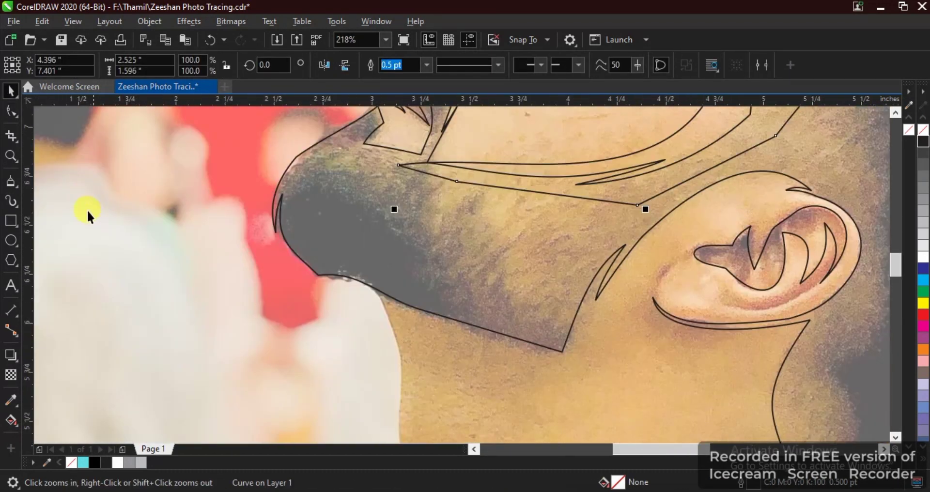
pyautogui.click(495, 304)
pyautogui.click(486, 290)
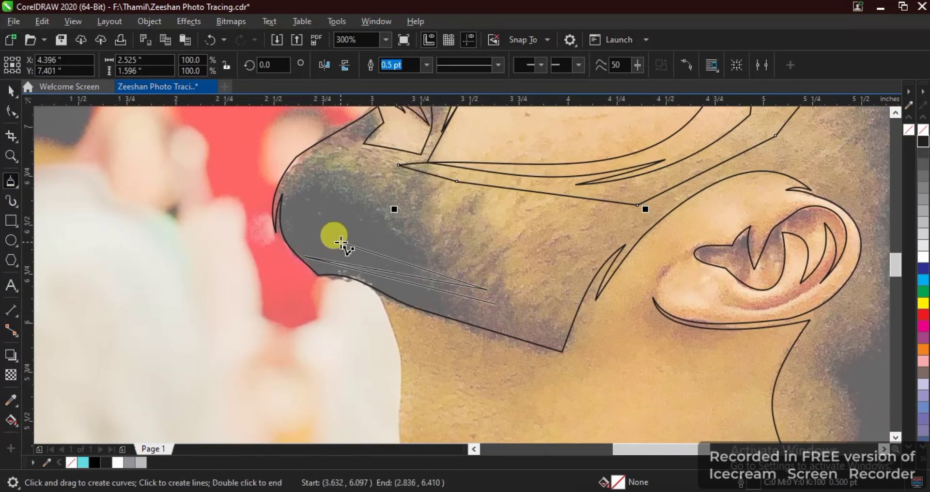
pyautogui.click(540, 374)
pyautogui.click(495, 304)
# Intersect the spiked shape with the beard outline and delete the original shape overhanging the beard
pyautogui.press('space')
pyautogui.keyDown('shift'); pyautogui.click(523, 304); pyautogui.keyUp('shift')
pyautogui.click(436, 65)
pyautogui.press('F4')
pyautogui.press('F2')
pyautogui.moveTo(230, 305); pyautogui.dragTo(489, 445)
pyautogui.click(368, 207)
pyautogui.press('Delete')
# Bend the trimmed beard shape's spikes into smooth curves and delete its surplus nodes
pyautogui.click(507, 217)
pyautogui.hotkey('shift', 'F2')
pyautogui.press('F10')
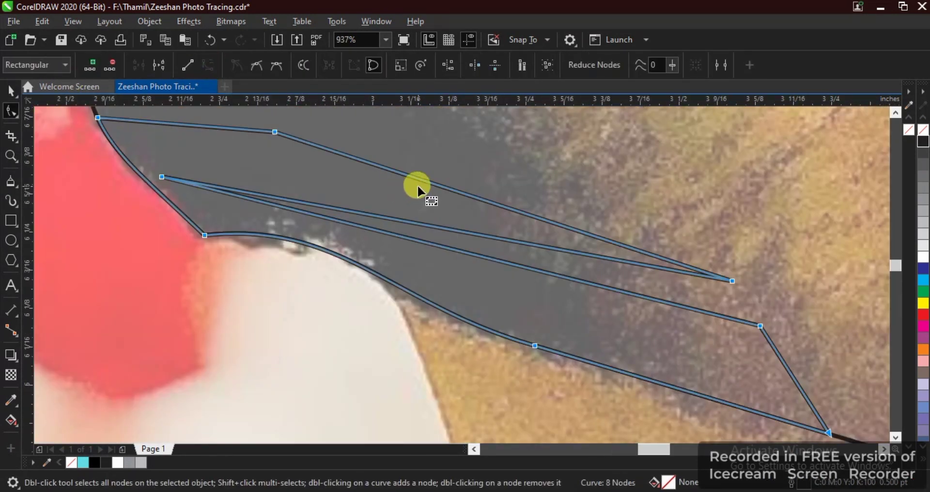
pyautogui.scroll(-3, 417, 184)
pyautogui.moveTo(438, 222); pyautogui.dragTo(440, 208)
pyautogui.moveTo(465, 257); pyautogui.dragTo(490, 290)
pyautogui.press('Delete')
pyautogui.moveTo(617, 253); pyautogui.dragTo(588, 273)
pyautogui.press('Delete')
pyautogui.moveTo(558, 247); pyautogui.dragTo(523, 249)
pyautogui.scroll(-4, 536, 279)
pyautogui.press('space')
pyautogui.press('Escape')
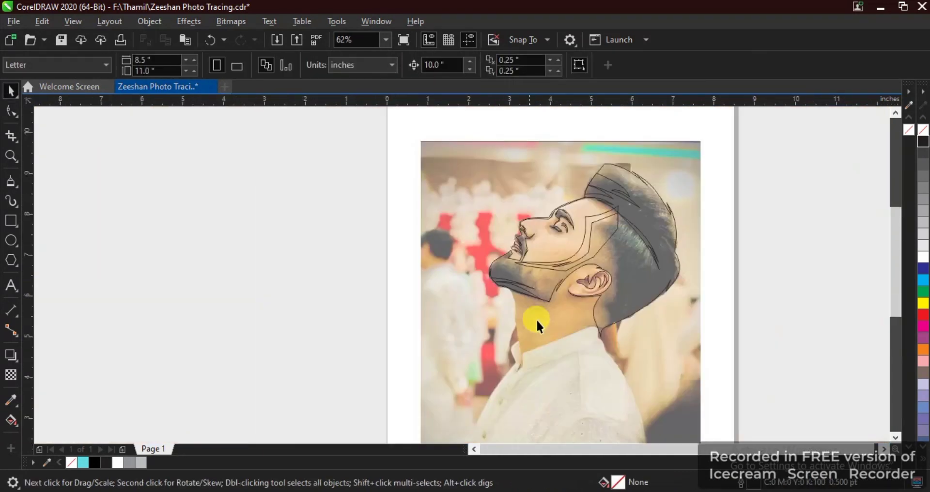
# Draw a closed spiked shape with the Pen tool over the back hair and nape, overlapping the hair outline's outer edge
pyautogui.press('F2')
pyautogui.moveTo(678, 216); pyautogui.dragTo(476, 360)
pyautogui.press('F2')
pyautogui.moveTo(457, 235); pyautogui.dragTo(687, 469)
pyautogui.click(10, 179)
pyautogui.click(492, 198)
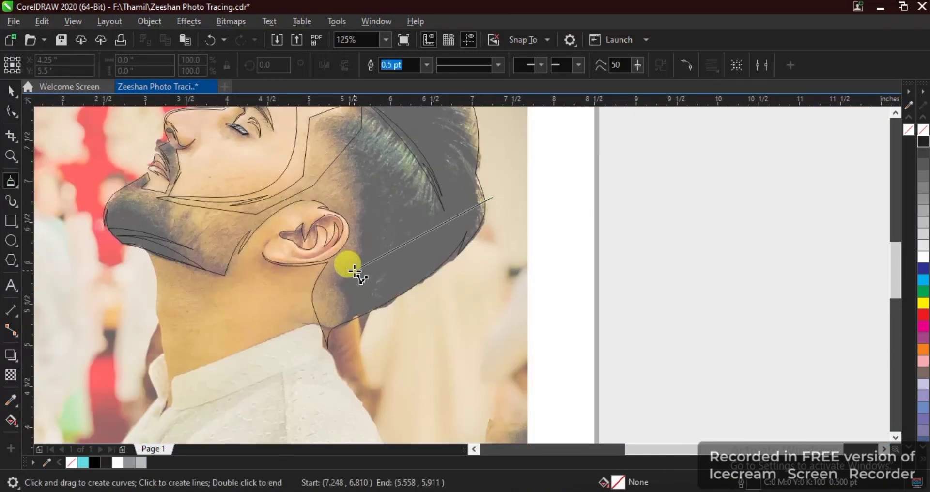
pyautogui.click(428, 335)
pyautogui.click(492, 197)
# Intersect the spiked nape shape with the hair outline and delete the original overhanging shape
pyautogui.press('F10')
pyautogui.moveTo(429, 336); pyautogui.dragTo(465, 402)
pyautogui.click(429, 353)
pyautogui.press('space')
pyautogui.keyDown('shift'); pyautogui.click(400, 208); pyautogui.keyUp('shift')
pyautogui.click(440, 65)
pyautogui.click(413, 268)
pyautogui.press('Delete')
# Bend the trimmed nape shape's straight edges into smooth curved spikes and delete its surplus nodes
pyautogui.click(413, 267)
pyautogui.press('F10')
pyautogui.hotkey('shift', 'F2')
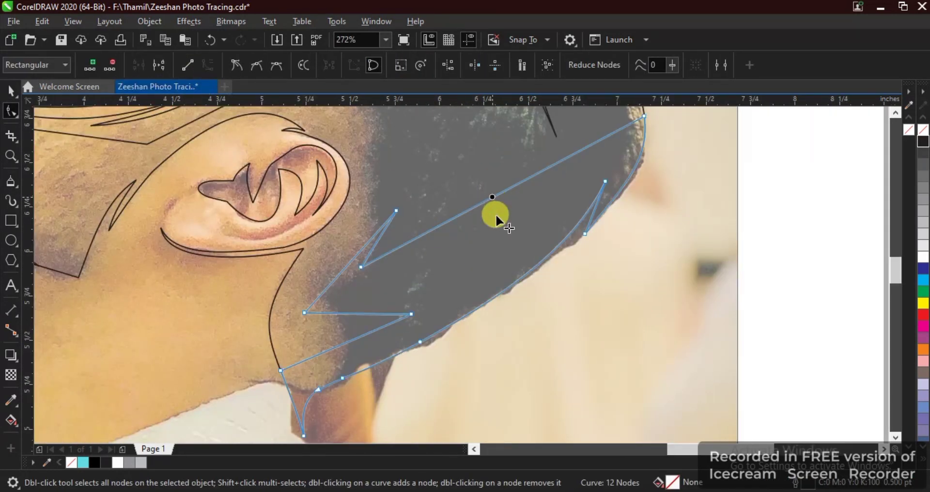
pyautogui.press('Delete')
pyautogui.moveTo(378, 240); pyautogui.dragTo(332, 301)
pyautogui.moveTo(342, 343); pyautogui.dragTo(343, 352)
pyautogui.moveTo(343, 314); pyautogui.dragTo(343, 326)
pyautogui.scroll(-5, 343, 326)
pyautogui.press('space')
pyautogui.scroll(4, 335, 276)
# Move the main hair and beard outlines 10 inches left, off the photo, and fill them black without an outline
pyautogui.click(538, 235)
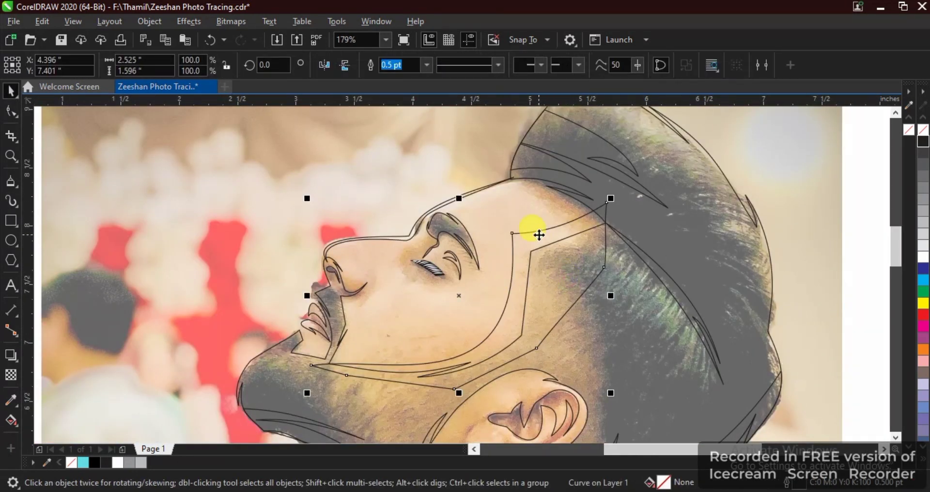
pyautogui.click(412, 209)
pyautogui.scroll(-2, 442, 221)
pyautogui.click(570, 198)
pyautogui.press('Left')
pyautogui.hotkey('shift', 'F2')
pyautogui.press('F4')
pyautogui.hotkey('shift', 'F2')
pyautogui.click(922, 141)
pyautogui.press('F4')
# Move the inner ear shape 10 inches left onto the silhouette and fill it black
pyautogui.click(656, 237)
pyautogui.press('Left')
pyautogui.hotkey('shift', 'F2')
pyautogui.scroll(-2, 824, 209)
pyautogui.click(922, 141)
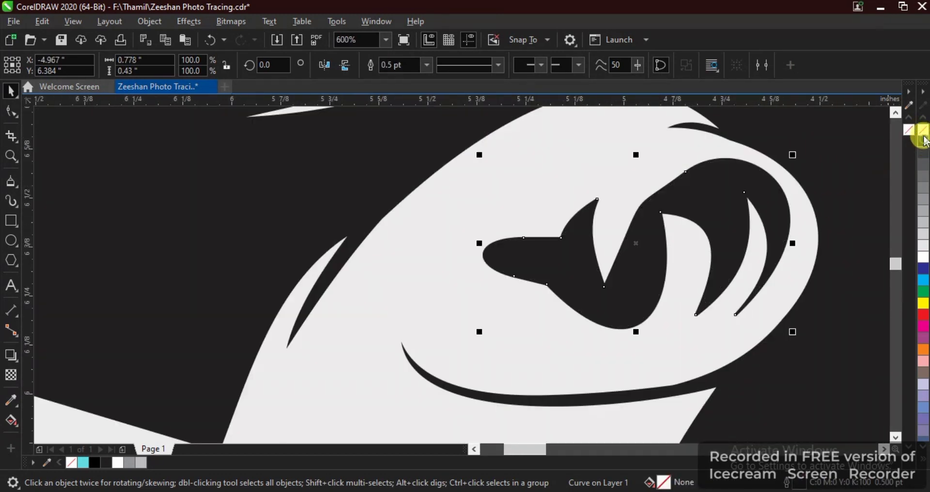
# Move the cheek shading band 10 inches left onto the silhouette and fill it with 50% black
pyautogui.press('F4')
pyautogui.click(448, 321)
pyautogui.press('F2')
pyautogui.moveTo(446, 320); pyautogui.dragTo(764, 122)
pyautogui.click(527, 238)
pyautogui.press('F4')
pyautogui.press('Left')
pyautogui.hotkey('shift', 'F2')
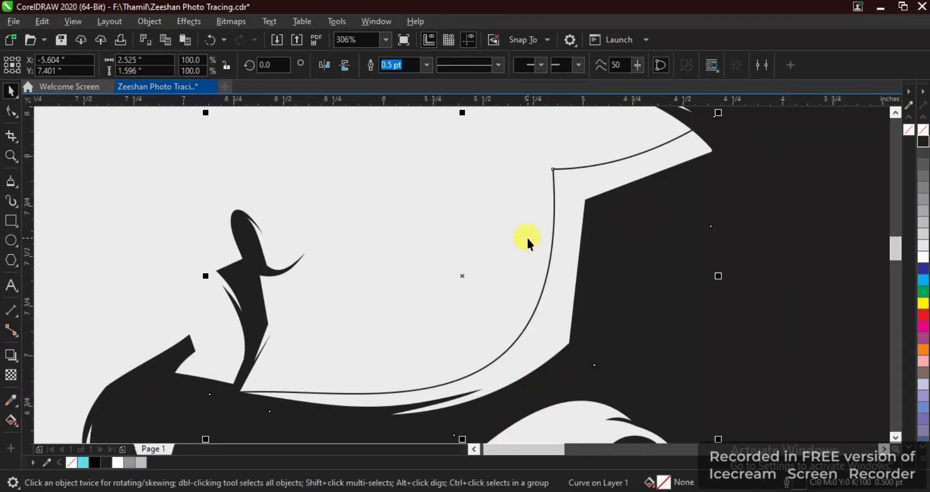
pyautogui.click(923, 199)
# Send the gray cheek band to the back of the drawing and remove its outline
pyautogui.press('Escape')
pyautogui.rightClick(922, 130)
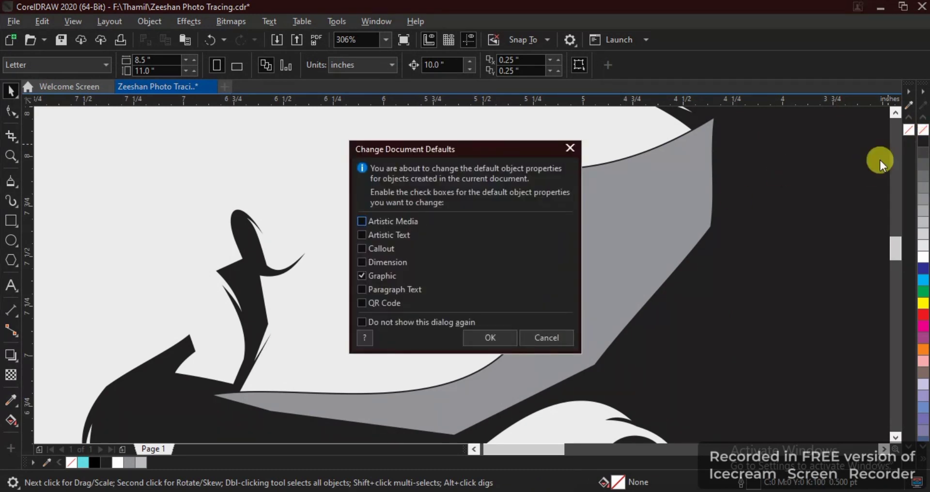
pyautogui.click(573, 149)
pyautogui.click(627, 246)
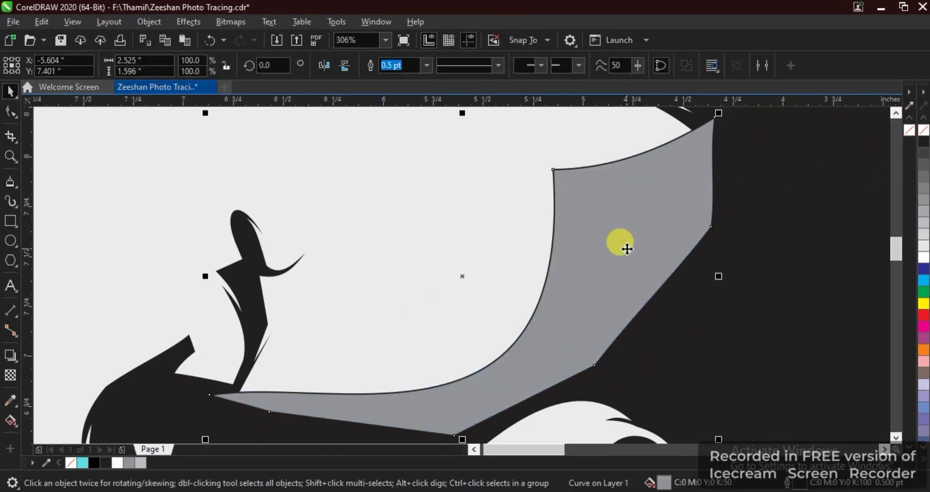
pyautogui.hotkey('shift', 'pagedown')
pyautogui.rightClick(924, 130)
pyautogui.press('F4')
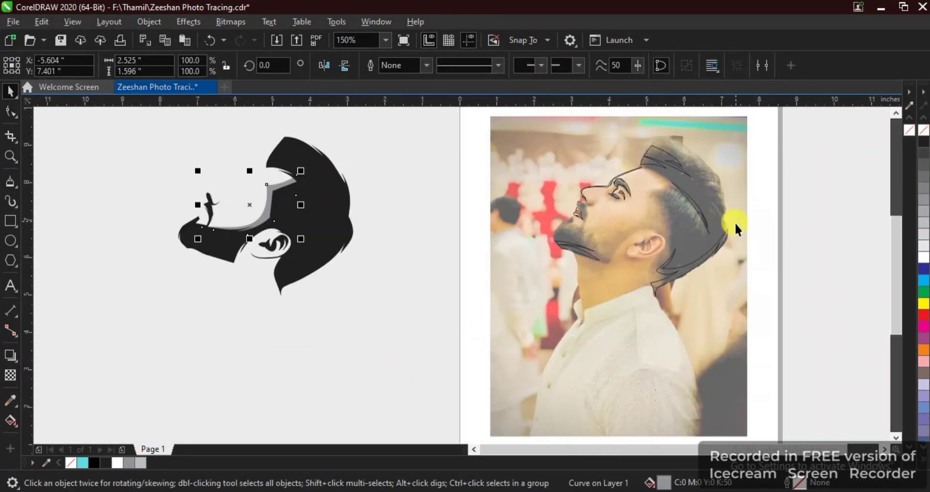
# Place the remaining profile, eyebrow and eyelid crease shapes on the silhouette, coloring the crease light gray without an outline
pyautogui.press('Escape')
pyautogui.press('F2')
pyautogui.moveTo(625, 155); pyautogui.dragTo(562, 274)
pyautogui.click(529, 163)
pyautogui.click(920, 130)
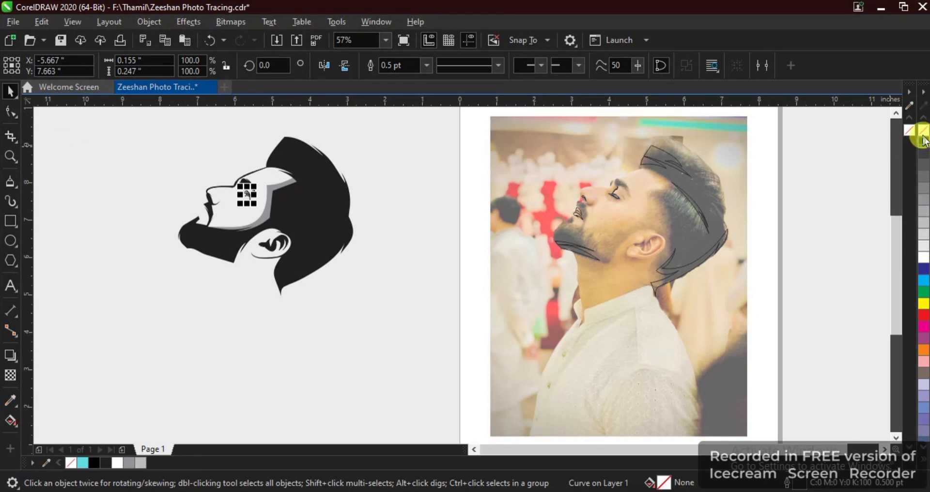
pyautogui.click(923, 140)
pyautogui.click(823, 155)
# Move the striped eyelash shape 10 inches left onto the silhouette and fill it black without an outline
pyautogui.press('F2')
pyautogui.moveTo(550, 141); pyautogui.dragTo(666, 241)
pyautogui.click(488, 262)
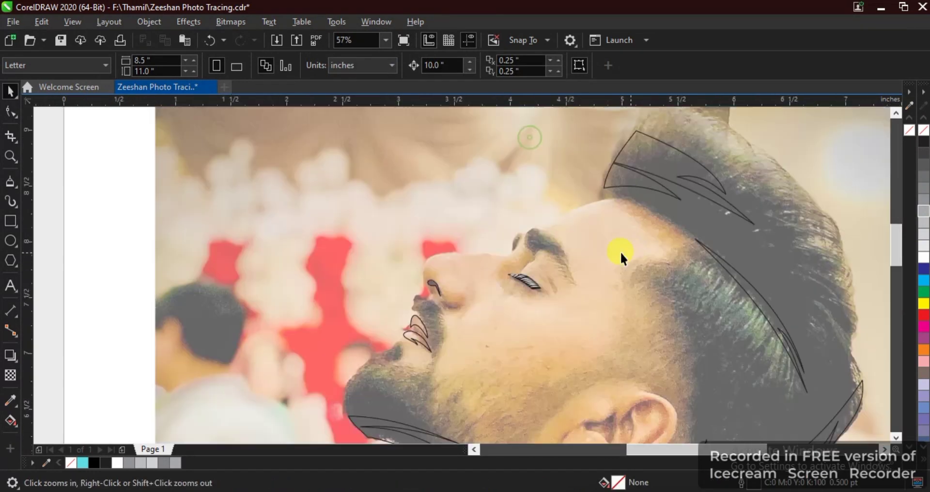
pyautogui.click(519, 270)
pyautogui.click(60, 179)
pyautogui.moveTo(556, 356); pyautogui.dragTo(558, 358)
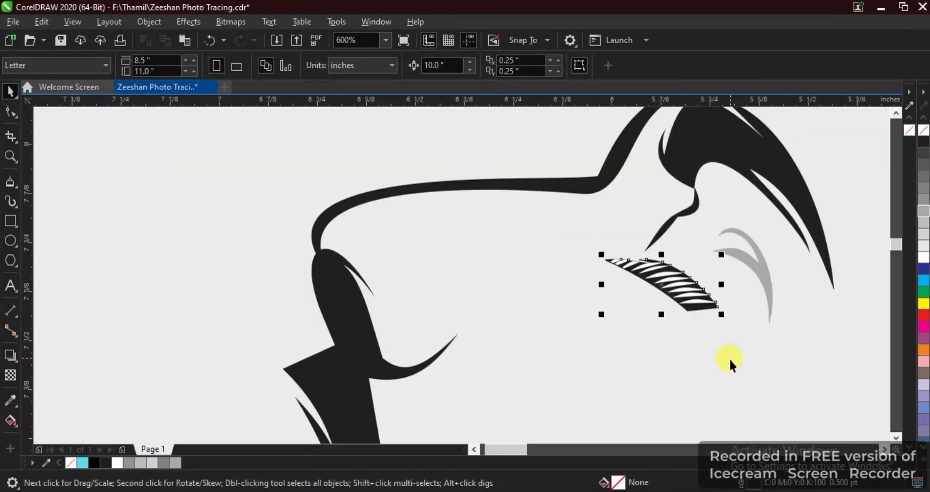
# Select the small highlight shape inside the nostril and fill it white without an outline
pyautogui.moveTo(301, 264); pyautogui.dragTo(386, 361)
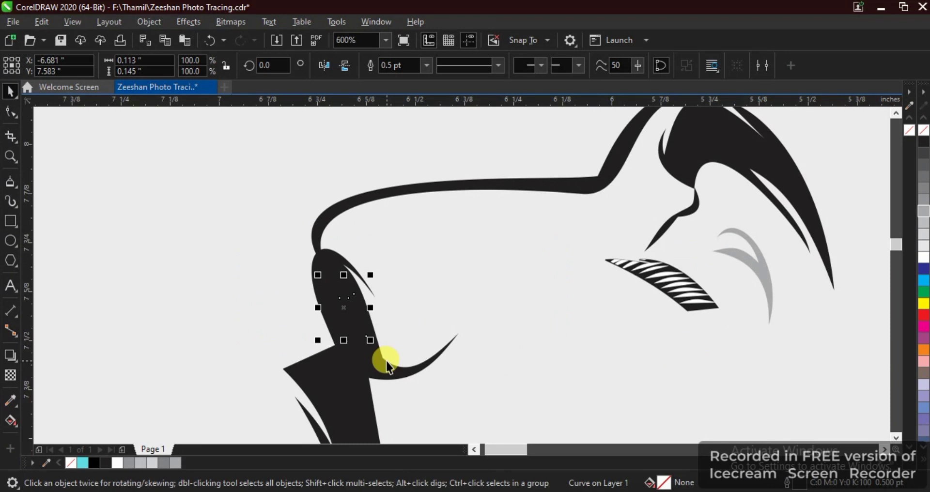
pyautogui.scroll(2, 386, 361)
pyautogui.click(923, 257)
pyautogui.press('F4')
# Fill the grouped lip shapes black without an outline, ungroup them and select the lower lip curve
pyautogui.scroll(-1, 511, 331)
pyautogui.click(333, 344)
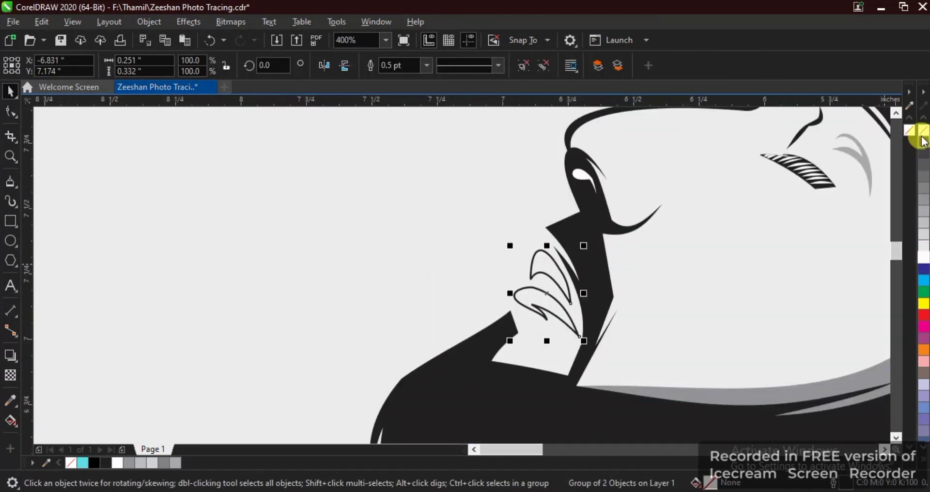
pyautogui.hotkey('ctrl', 'z')
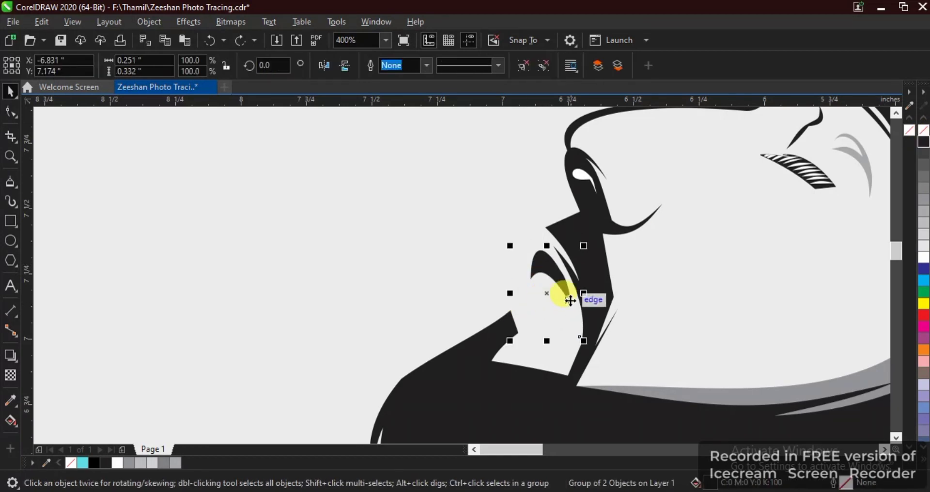
pyautogui.hotkey('shift', 'F2')
pyautogui.press('Escape')
pyautogui.click(433, 173)
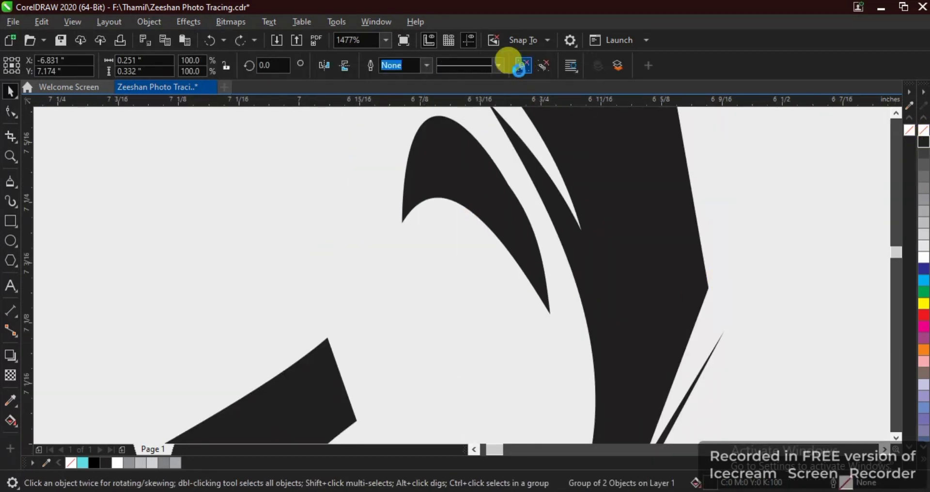
pyautogui.click(523, 65)
pyautogui.click(462, 374)
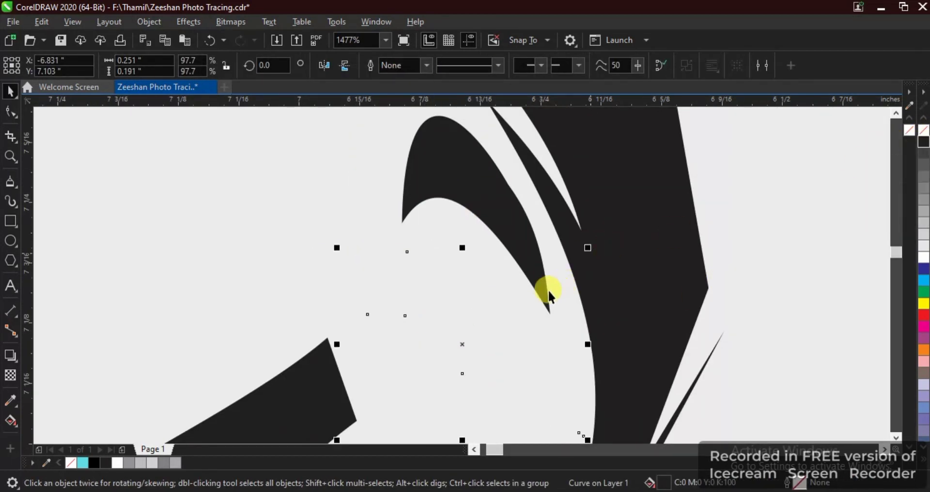
# Close the lower lip curve by joining its two open end nodes at the mouth corner
pyautogui.scroll(-2, 546, 289)
pyautogui.click(444, 374)
pyautogui.hotkey('shift', 'F9')
pyautogui.click(501, 324)
pyautogui.moveTo(502, 324); pyautogui.dragTo(332, 300)
pyautogui.hotkey('ctrl', 'z')
pyautogui.hotkey('shift', 'F2')
pyautogui.press('F2')
pyautogui.moveTo(576, 339); pyautogui.dragTo(655, 414)
pyautogui.scroll(4, 653, 411)
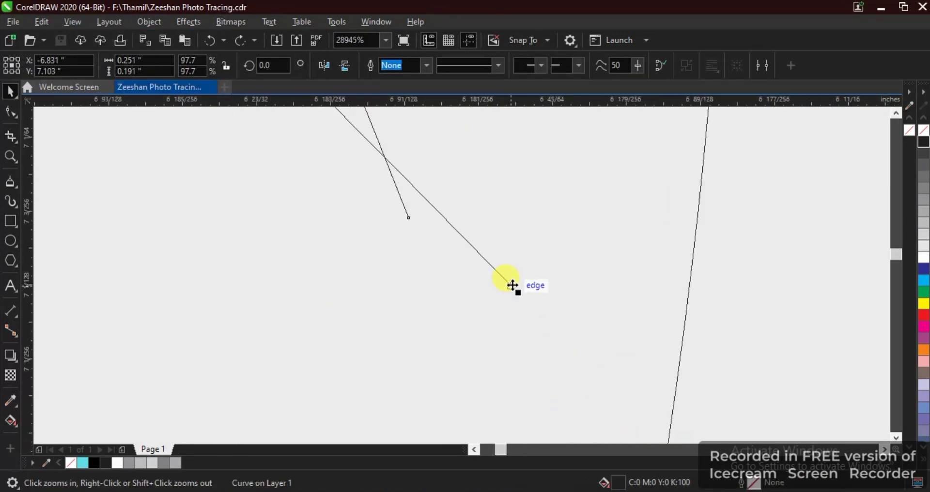
pyautogui.click(9, 113)
pyautogui.moveTo(443, 245); pyautogui.dragTo(407, 217)
pyautogui.scroll(-4, 429, 247)
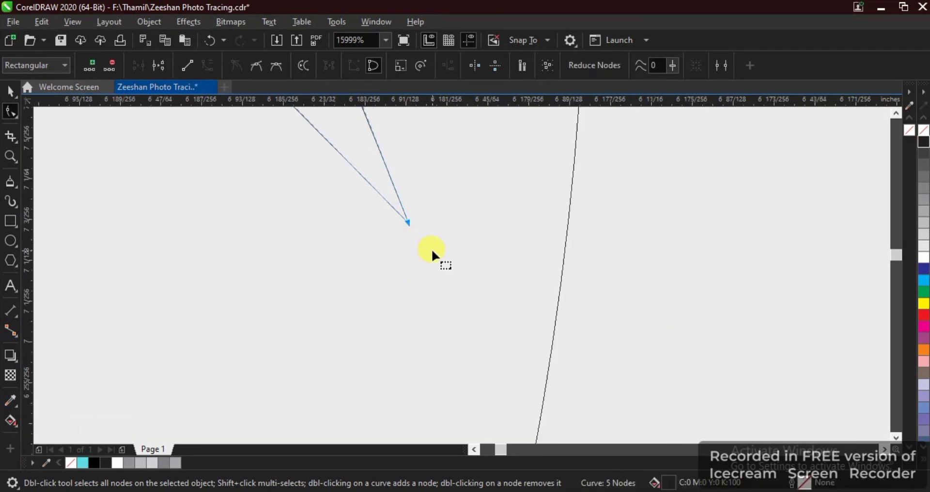
pyautogui.press('space')
pyautogui.hotkey('shift', 'F9')
# Place the front hair shading shape on the silhouette's quiff and fill it gray
pyautogui.scroll(-12, 439, 263)
pyautogui.click(337, 198)
pyautogui.moveTo(338, 199); pyautogui.dragTo(777, 331)
pyautogui.hotkey('shift', 'F2')
pyautogui.press('Escape')
pyautogui.press('Tab')
pyautogui.hotkey('shift', 'F2')
pyautogui.scroll(-1, 766, 195)
pyautogui.scroll(1, 766, 194)
pyautogui.click(922, 223)
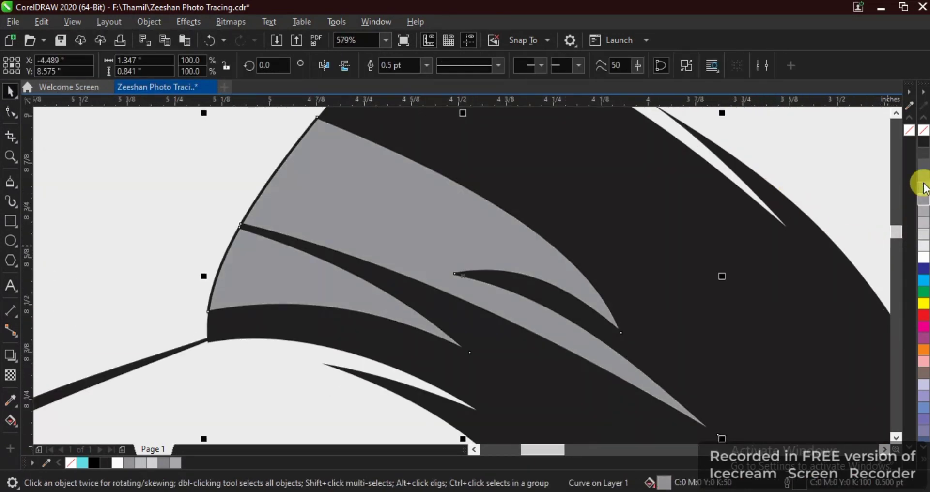
# Remove the outline from the gray quiff shading
pyautogui.scroll(-3, 719, 252)
pyautogui.hotkey('shift', 'F2')
pyautogui.rightClick(922, 131)
pyautogui.press('F4')
# Move the long side hair strand 10 inches left onto the silhouette and fill it with 90% black without an outline
pyautogui.press('Escape')
pyautogui.press('F2')
pyautogui.moveTo(419, 145); pyautogui.dragTo(794, 346)
pyautogui.click(616, 216)
pyautogui.press('Left')
pyautogui.hotkey('shift', 'F2')
pyautogui.scroll(-2, 616, 219)
pyautogui.scroll(-2, 615, 217)
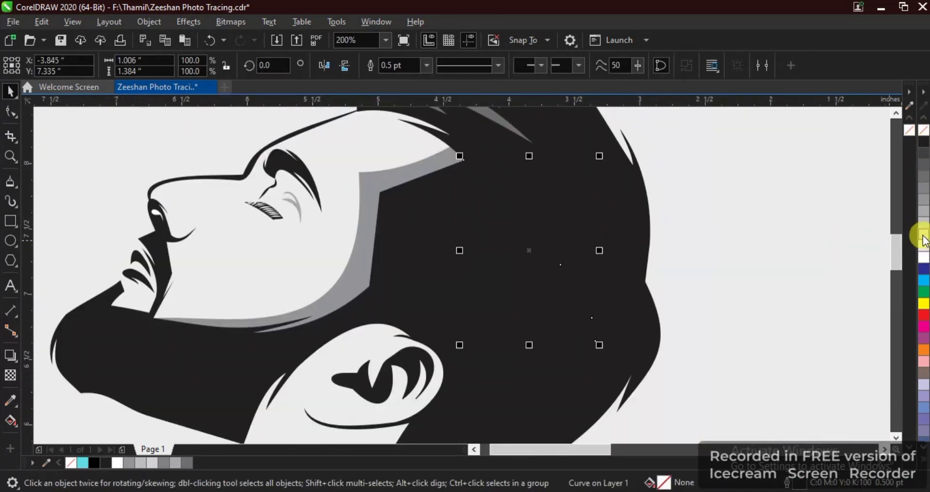
pyautogui.click(923, 167)
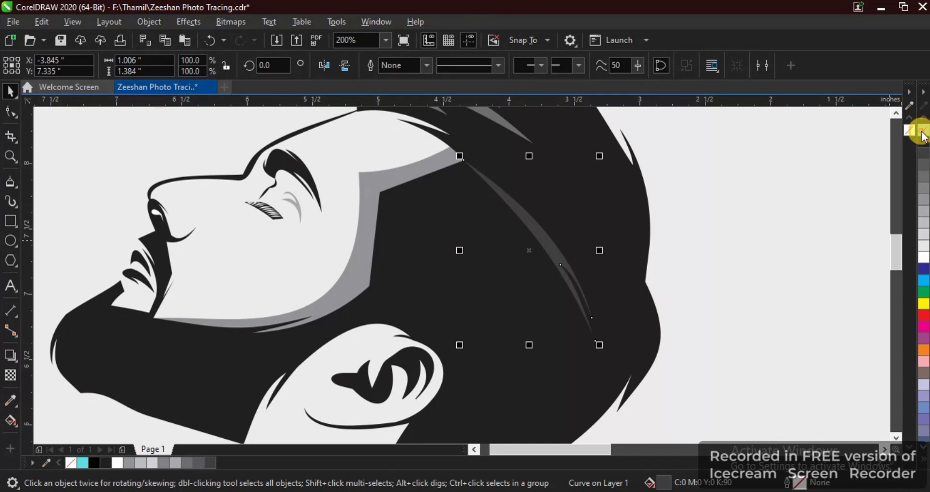
pyautogui.scroll(-4, 707, 269)
# Move the nape shading shape 10 inches left onto the silhouette and fill it dark gray without an outline
pyautogui.press('Escape')
pyautogui.press('F2')
pyautogui.moveTo(501, 262); pyautogui.dragTo(803, 398)
pyautogui.click(764, 297)
pyautogui.press('Left')
pyautogui.hotkey('shift', 'F2')
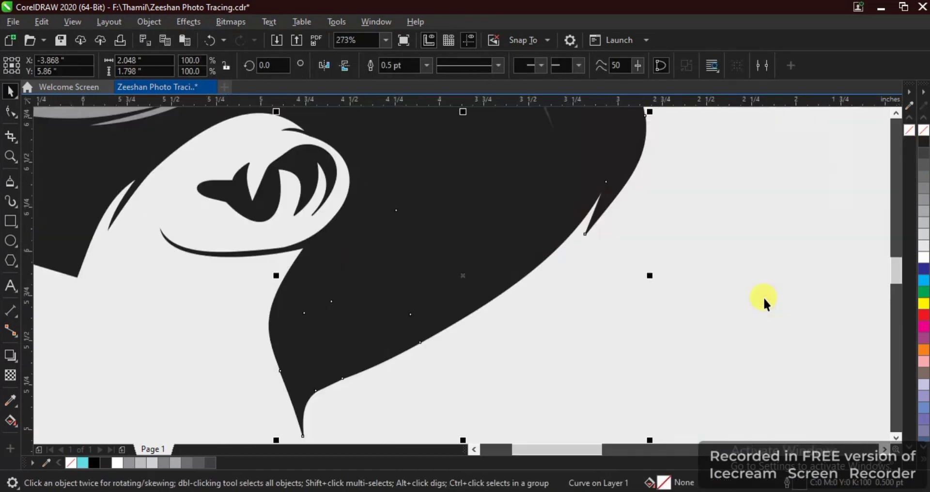
pyautogui.click(923, 182)
pyautogui.scroll(-4, 615, 333)
pyautogui.press('F4')
pyautogui.click(421, 280)
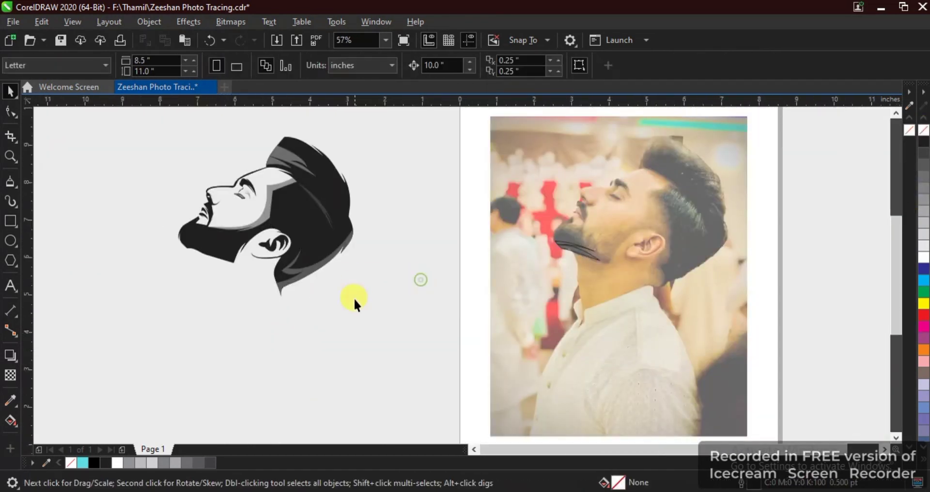
# Place the beard's underside shading shape on the silhouette and fill it dark gray without an outline
pyautogui.moveTo(632, 217); pyautogui.dragTo(638, 217)
pyautogui.hotkey('shift', 'F2')
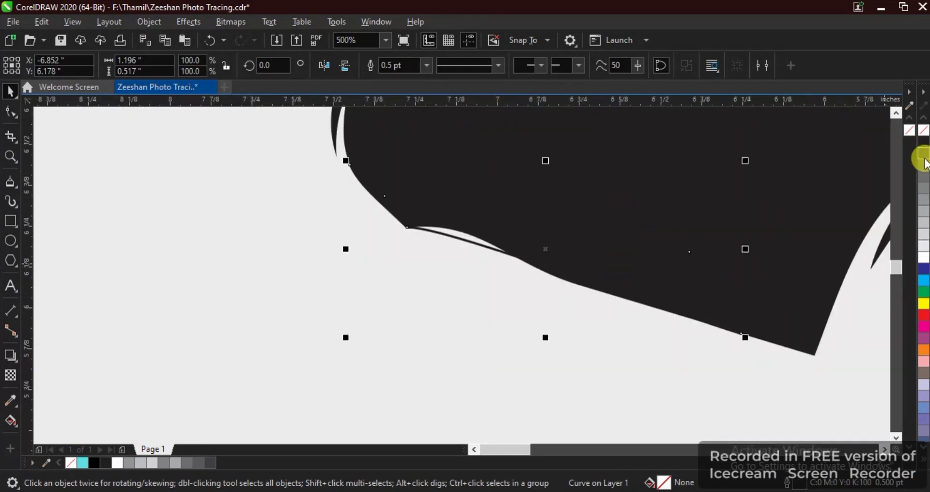
pyautogui.click(923, 136)
pyautogui.scroll(-5, 531, 321)
pyautogui.moveTo(382, 227)
pyautogui.mouseDown()
pyautogui.moveTo(804, 396)
pyautogui.moveTo(782, 416)
pyautogui.mouseUp()
pyautogui.click(383, 306)
pyautogui.press('F4')
# Start a neck outline on the photo with the Pen tool, running across the beard and down the throat to the collar opening
pyautogui.click(690, 246)
pyautogui.press('F2')
pyautogui.moveTo(572, 191); pyautogui.dragTo(825, 417)
pyautogui.press('F2')
pyautogui.moveTo(247, 153); pyautogui.dragTo(702, 367)
pyautogui.click(13, 185)
pyautogui.click(472, 140)
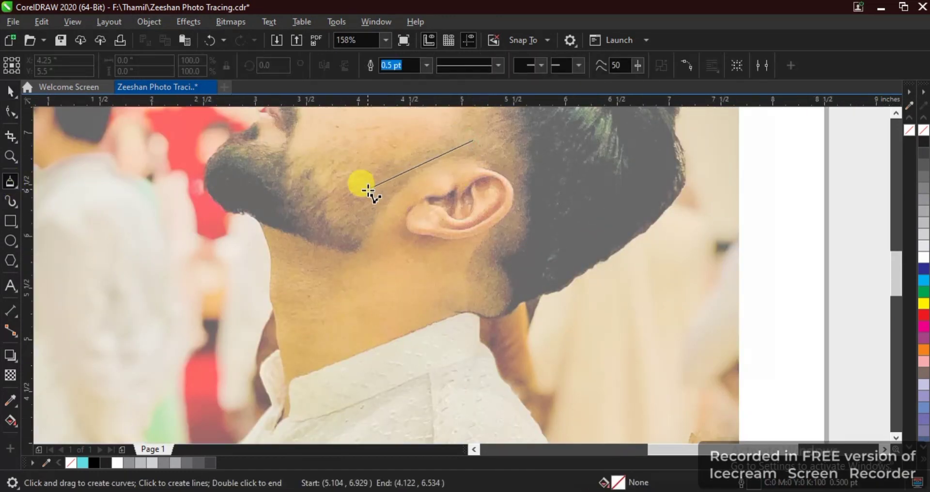
pyautogui.click(271, 293)
pyautogui.press('F2')
pyautogui.moveTo(235, 286); pyautogui.dragTo(367, 425)
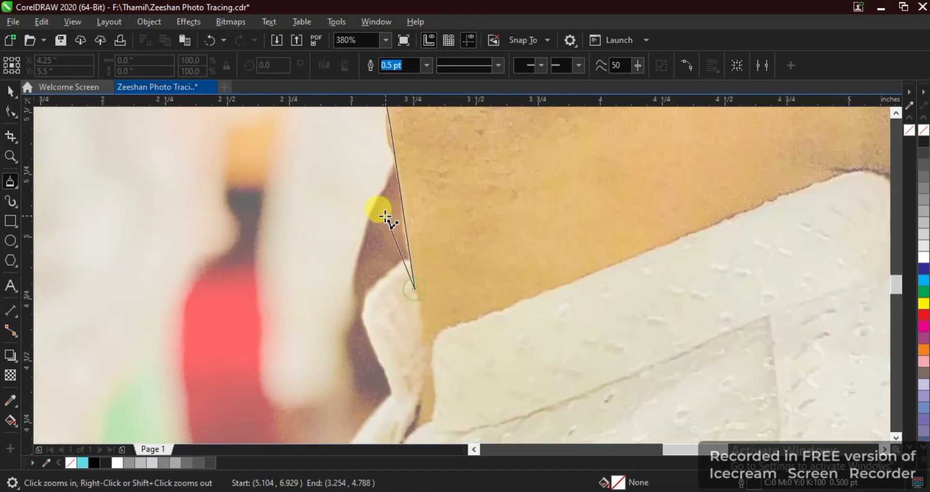
pyautogui.click(486, 317)
pyautogui.scroll(-2, 528, 290)
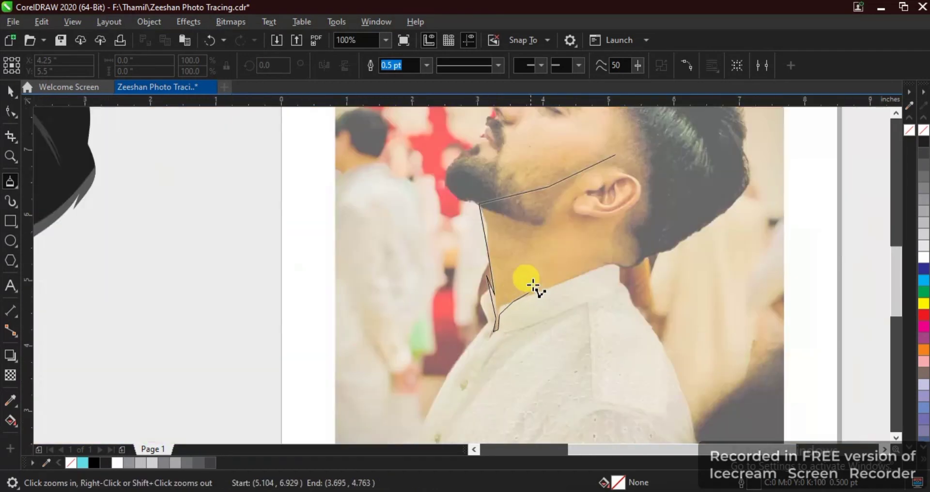
# Extend the neck outline along the collar's upper edge and up behind the ear, then close it at its starting point
pyautogui.press('F2')
pyautogui.moveTo(506, 235); pyautogui.dragTo(727, 331)
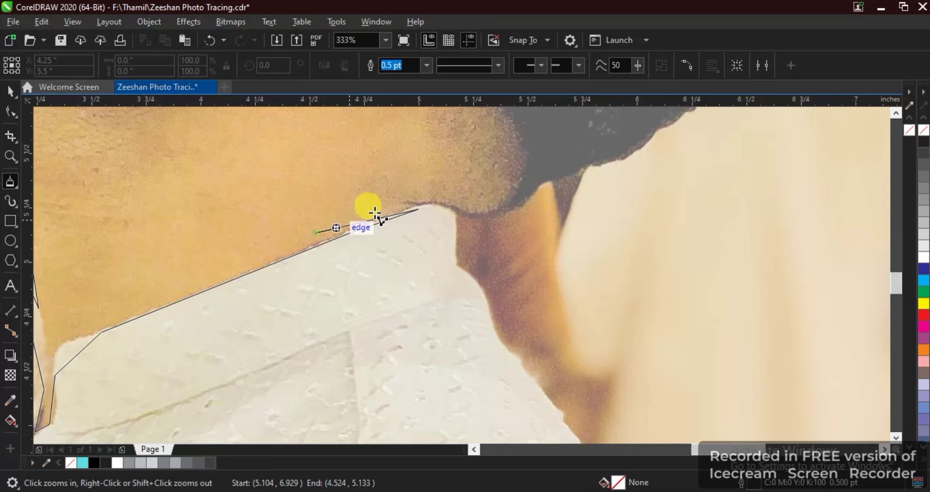
pyautogui.click(450, 204)
pyautogui.scroll(-3, 466, 193)
pyautogui.press('F2')
pyautogui.moveTo(447, 129); pyautogui.dragTo(370, 78)
pyautogui.click(458, 188)
pyautogui.click(459, 135)
pyautogui.scroll(-1, 459, 135)
pyautogui.press('F2')
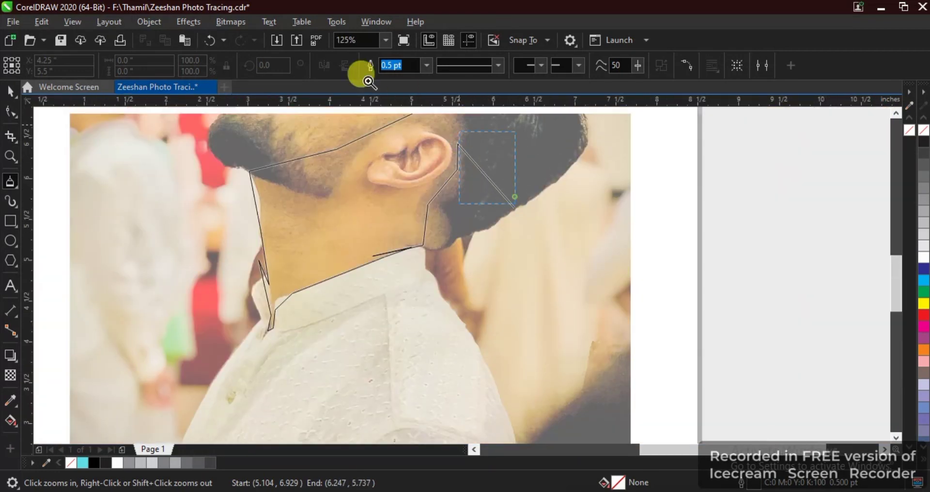
pyautogui.click(405, 188)
# Convert all of the neck outline's segments to curves and bend its front edge to follow the throat
pyautogui.press('space')
pyautogui.press('F10')
pyautogui.hotkey('ctrl', 'a')
pyautogui.hotkey('shift', 'F2')
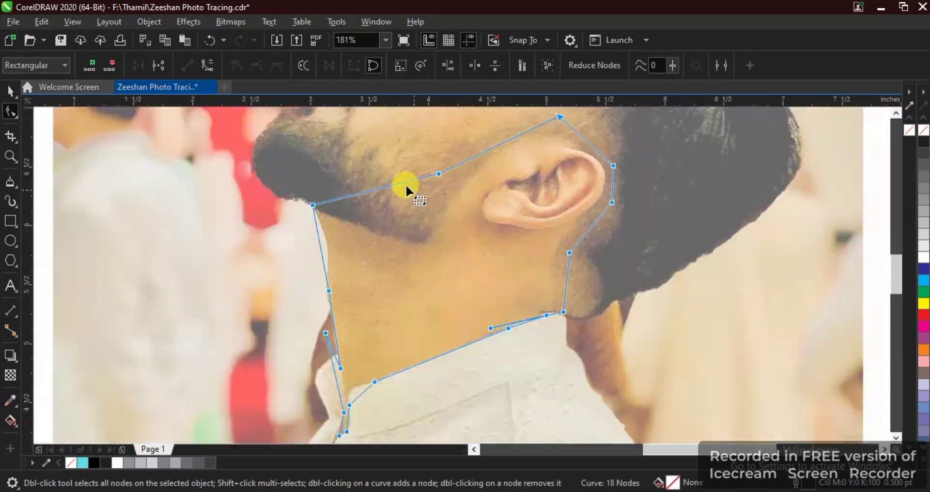
pyautogui.click(207, 66)
pyautogui.press('F2')
pyautogui.moveTo(156, 193); pyautogui.dragTo(494, 297)
pyautogui.moveTo(439, 259); pyautogui.dragTo(459, 253)
pyautogui.hotkey('shift', 'F2')
pyautogui.press('F2')
pyautogui.moveTo(138, 316); pyautogui.dragTo(557, 427)
pyautogui.press('F2')
pyautogui.moveTo(339, 166); pyautogui.dragTo(531, 319)
pyautogui.moveTo(438, 246); pyautogui.dragTo(445, 257)
# Bend the neck outline around the collar's front corner and along the narrow strip of skin in the collar opening
pyautogui.scroll(-2, 422, 301)
pyautogui.press('F2')
pyautogui.moveTo(376, 269); pyautogui.dragTo(619, 415)
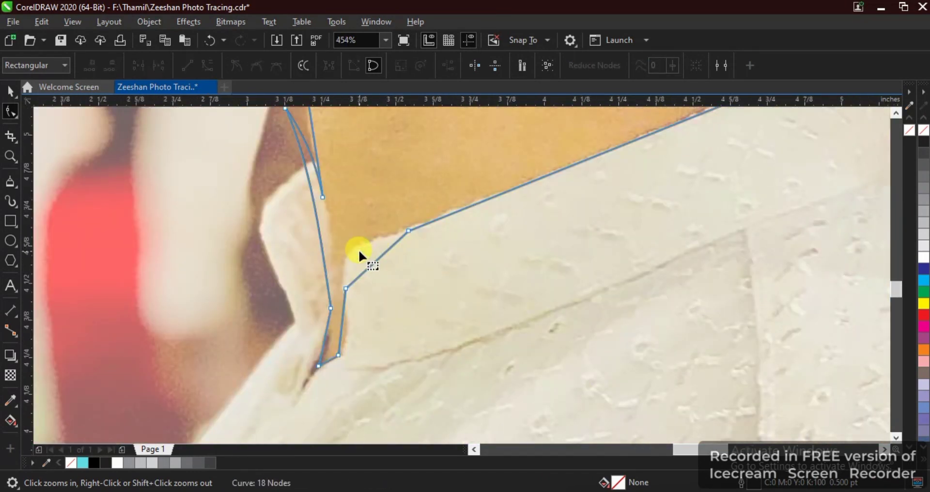
pyautogui.moveTo(372, 265); pyautogui.dragTo(349, 256)
pyautogui.moveTo(412, 243); pyautogui.dragTo(389, 218)
pyautogui.press('F2')
pyautogui.moveTo(264, 273); pyautogui.dragTo(500, 406)
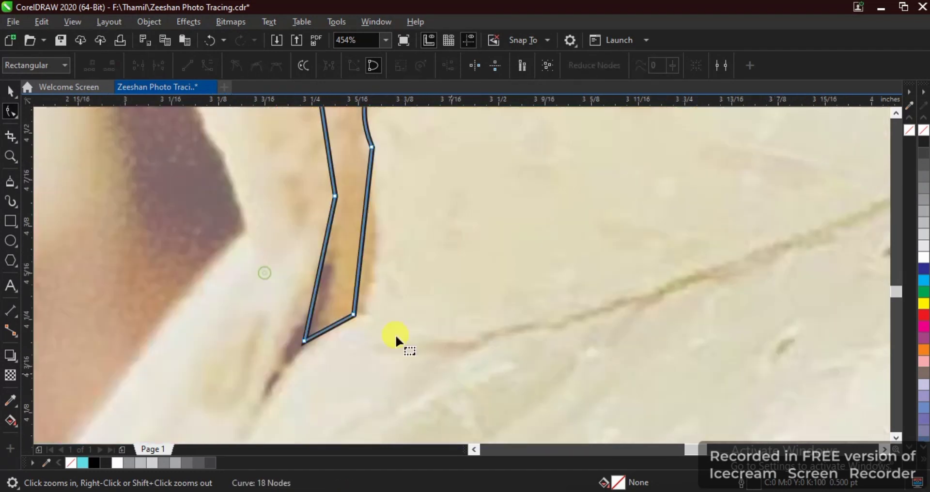
pyautogui.moveTo(359, 261); pyautogui.dragTo(327, 274)
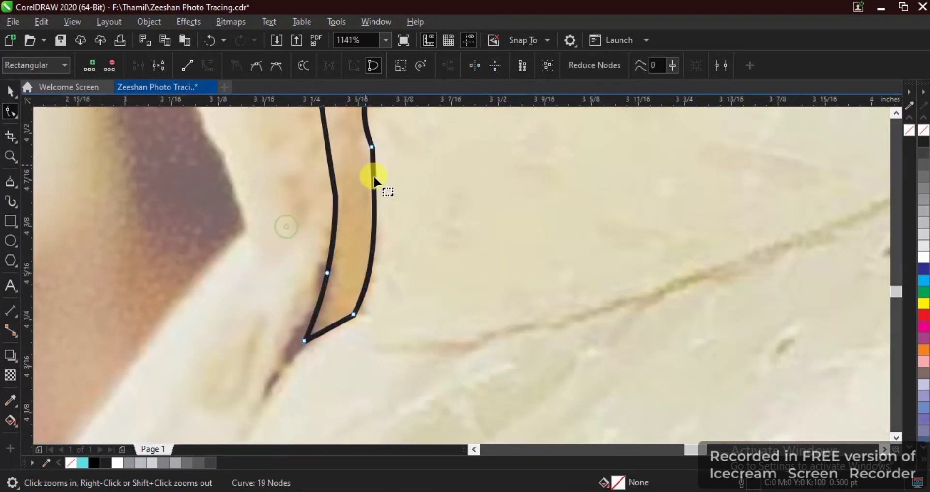
pyautogui.scroll(-2, 355, 201)
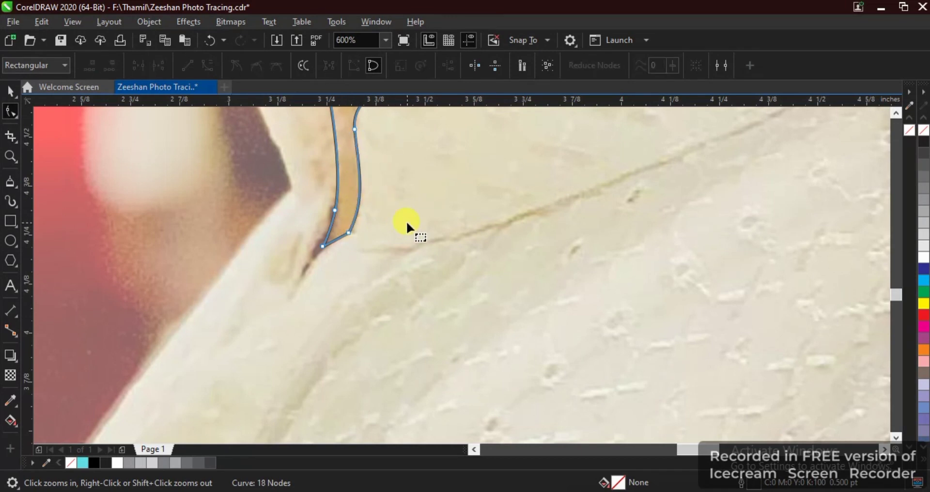
# Adjust the neck outline's node and edge along the back part of the collar's upper edge
pyautogui.scroll(-6, 415, 145)
pyautogui.scroll(7, 307, 153)
pyautogui.scroll(-2, 388, 263)
pyautogui.moveTo(408, 264); pyautogui.dragTo(391, 242)
pyautogui.hotkey('ctrl', 'z')
pyautogui.scroll(2, 470, 249)
pyautogui.moveTo(560, 201); pyautogui.dragTo(556, 222)
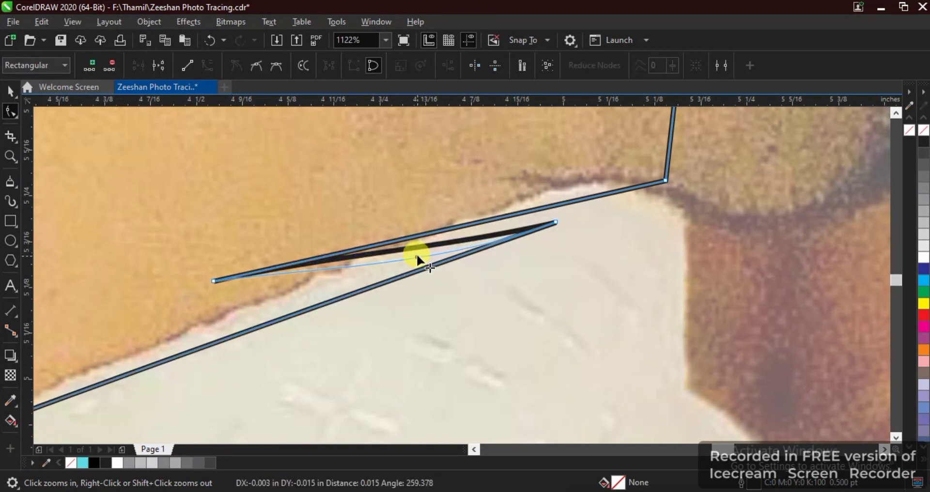
# Move the neck shape 10 inches left onto the silhouette and fill it with 20% black without an outline
pyautogui.scroll(-7, 418, 254)
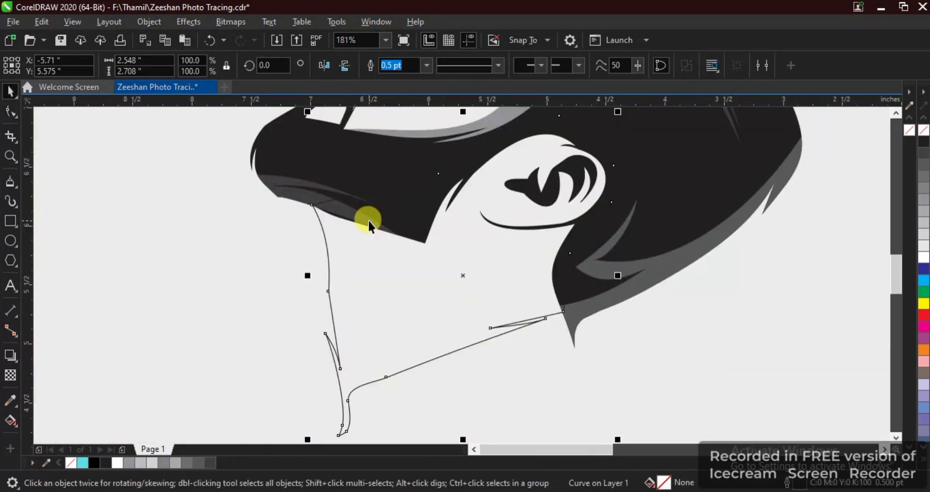
pyautogui.scroll(-2, 365, 218)
pyautogui.scroll(2, 365, 218)
pyautogui.rightClick(919, 129)
pyautogui.scroll(-2, 726, 262)
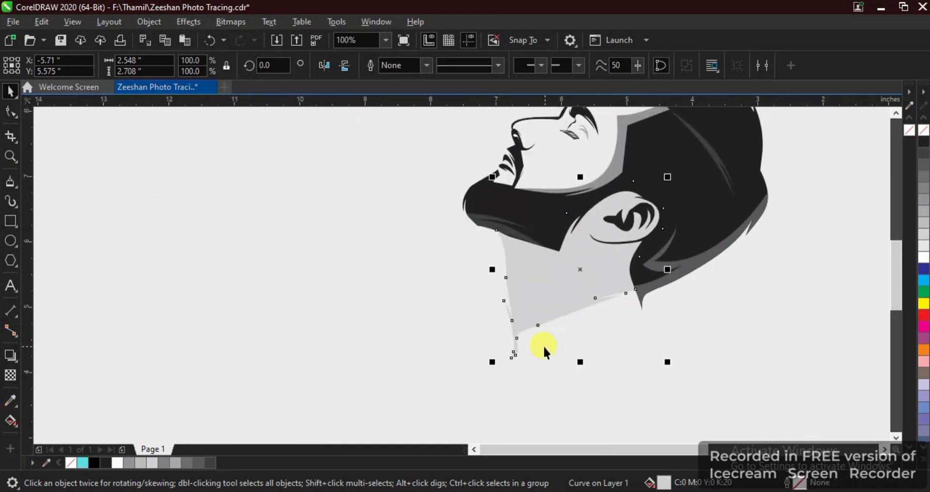
# Start a shirt outline on the photo with the Pen tool, from the collar's front corner along its upper edge to the nape
pyautogui.click(542, 345)
pyautogui.press('F4')
pyautogui.press('F2')
pyautogui.moveTo(538, 230); pyautogui.dragTo(694, 373)
pyautogui.scroll(-5, 337, 301)
pyautogui.press('F2')
pyautogui.moveTo(318, 254); pyautogui.dragTo(446, 348)
pyautogui.scroll(3, 446, 329)
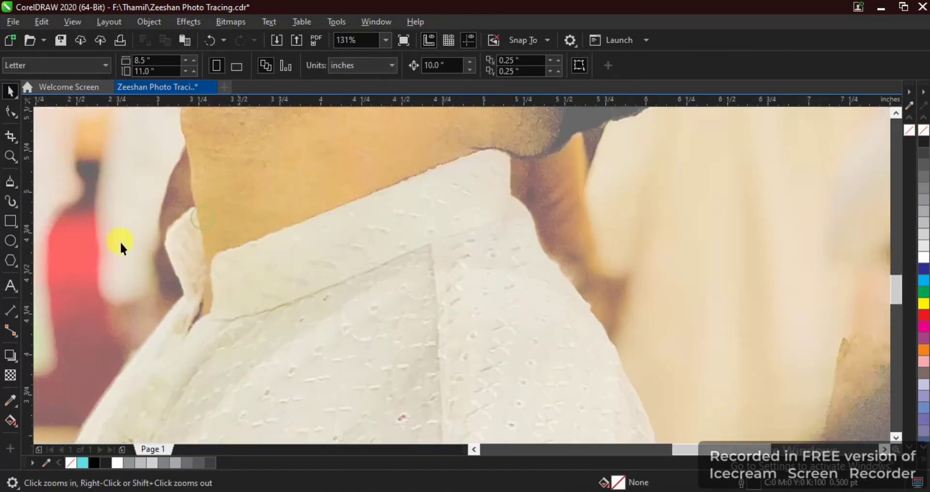
pyautogui.click(10, 182)
pyautogui.press('F2')
pyautogui.moveTo(171, 232); pyautogui.dragTo(418, 367)
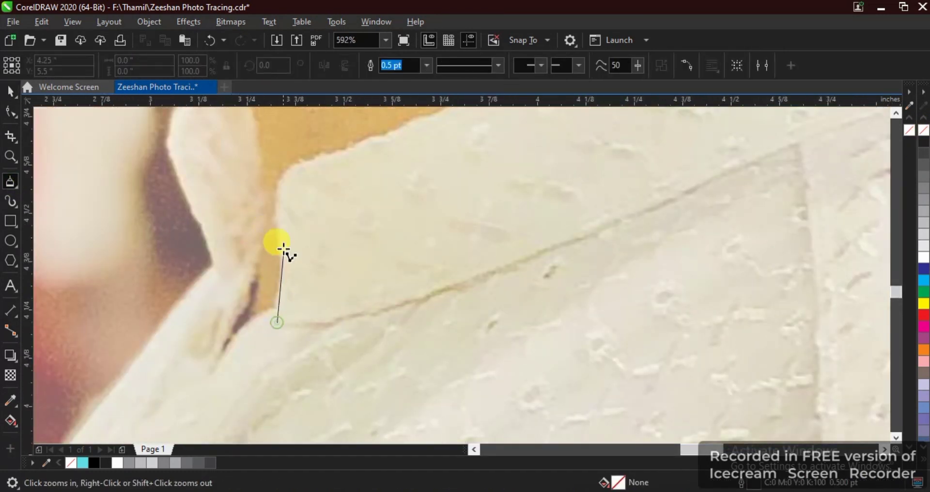
pyautogui.click(311, 161)
pyautogui.scroll(-3, 319, 175)
pyautogui.scroll(3, 460, 253)
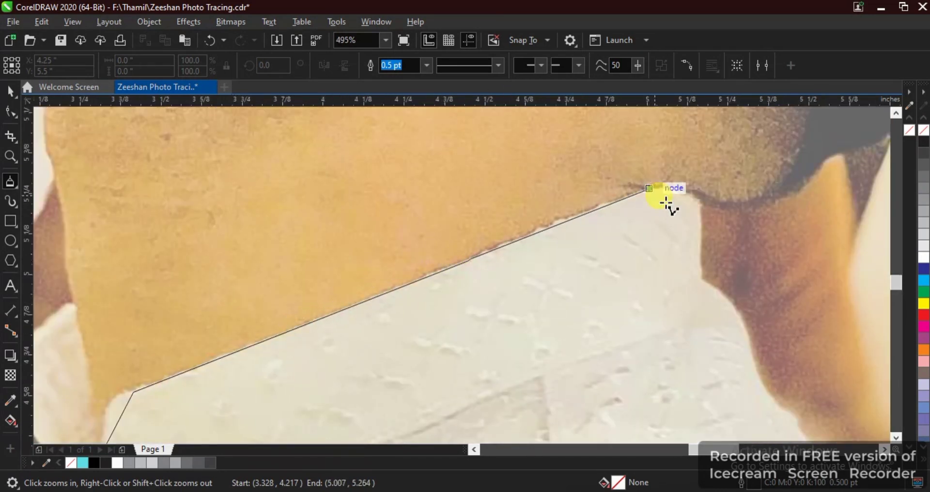
pyautogui.click(702, 278)
# Continue the shirt outline down the back edge and across the chest toward the front of the shirt
pyautogui.scroll(-4, 702, 278)
pyautogui.scroll(3, 761, 370)
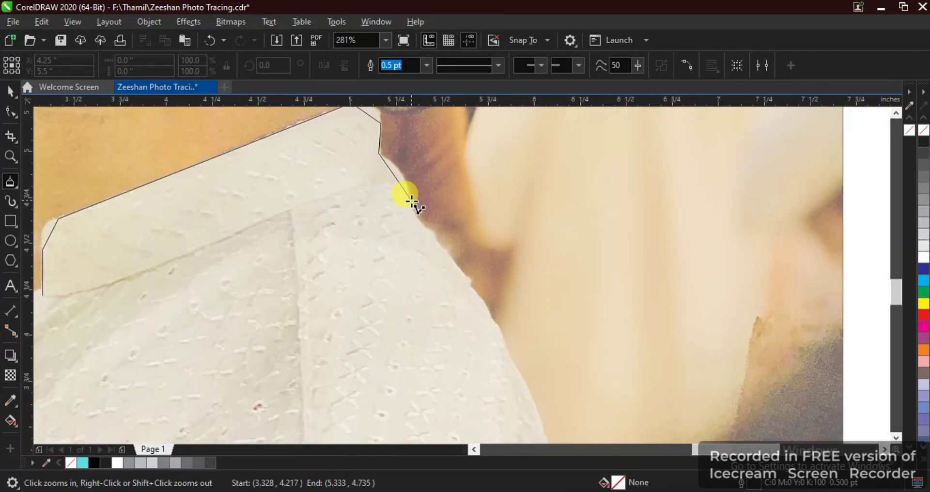
pyautogui.click(477, 288)
pyautogui.scroll(-4, 477, 289)
pyautogui.scroll(3, 535, 357)
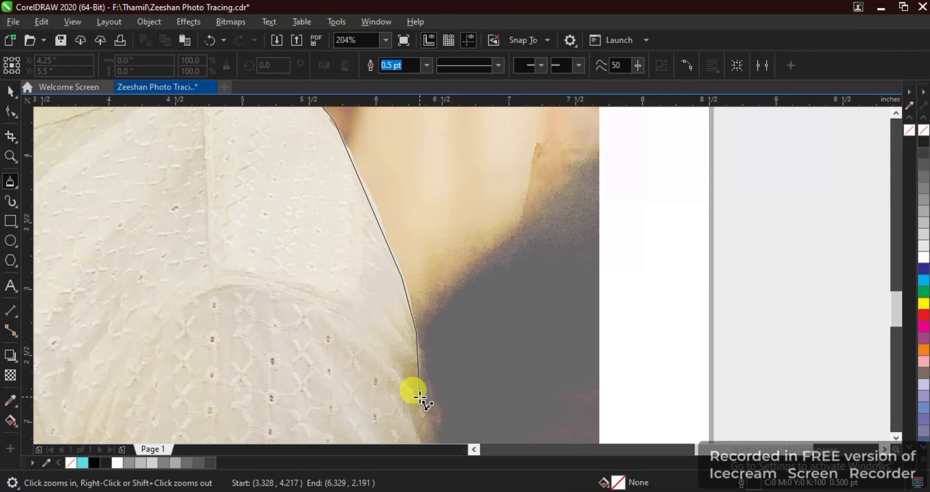
pyautogui.click(268, 333)
pyautogui.scroll(-2, 268, 334)
pyautogui.scroll(1, 273, 327)
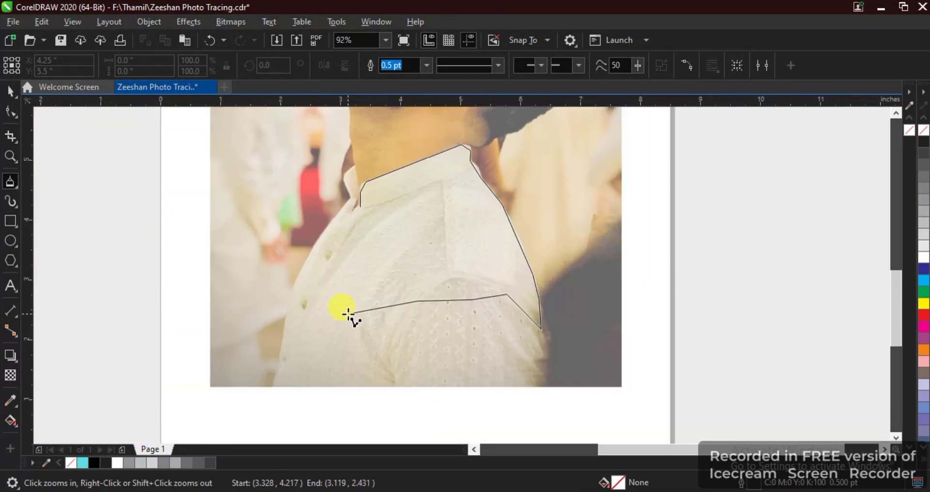
# Trace the shirt outline up the chest and around the far collar flap, closing it at its starting point
pyautogui.scroll(3, 328, 229)
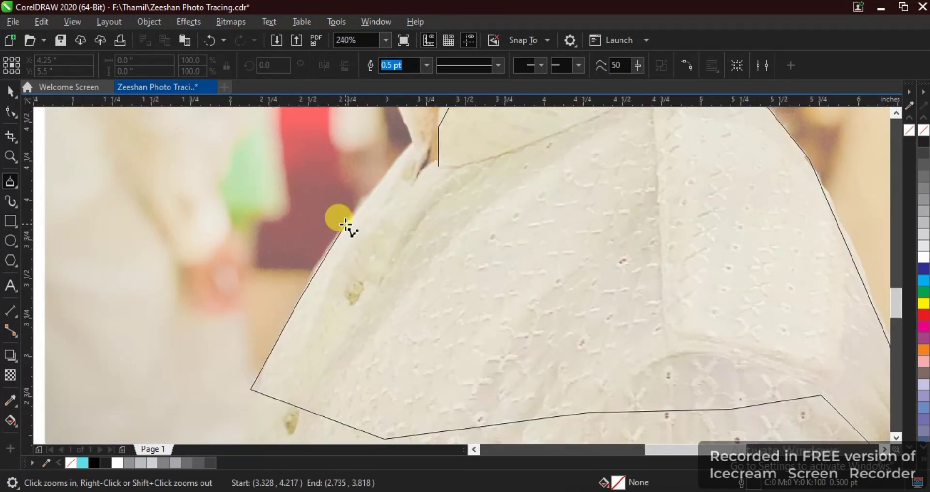
pyautogui.click(359, 204)
pyautogui.scroll(-2, 356, 218)
pyautogui.scroll(3, 368, 198)
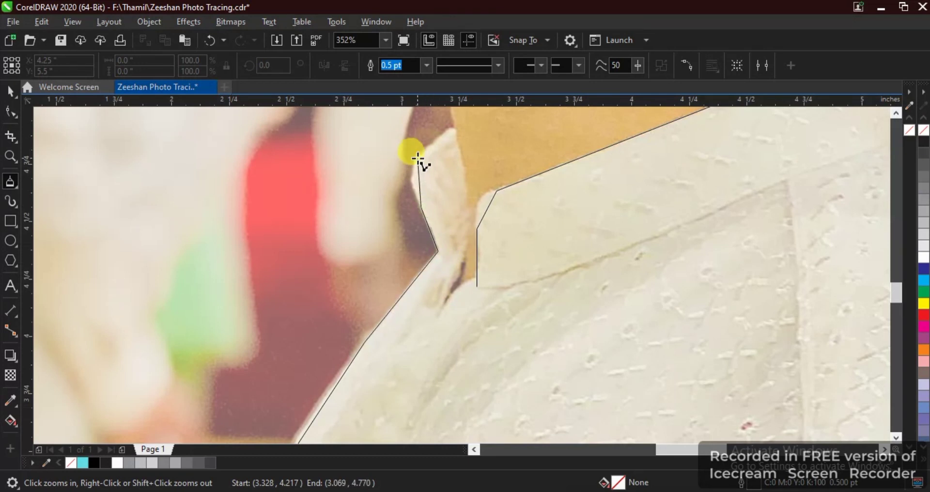
pyautogui.click(459, 289)
pyautogui.click(477, 286)
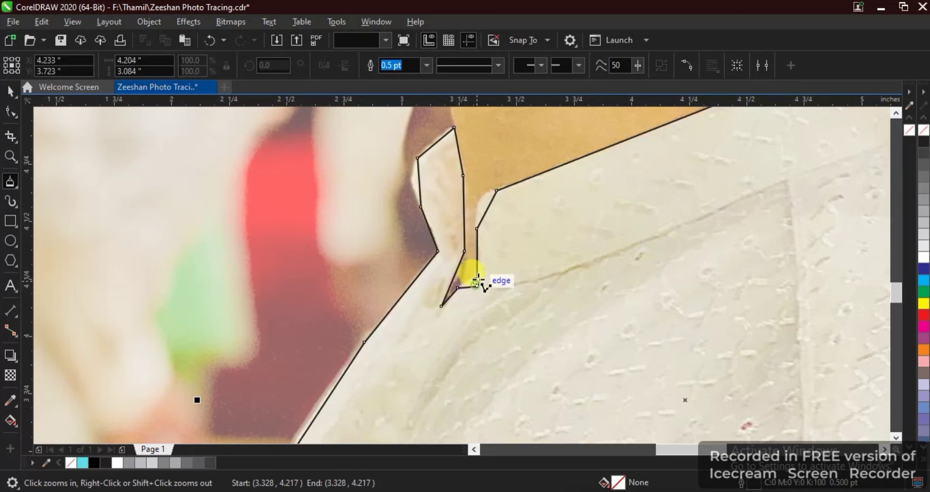
# Make all of the shirt outline's segments editable curves and round its edge at the collar's front corner
pyautogui.press('F10')
pyautogui.scroll(-3, 478, 279)
pyautogui.hotkey('shift', 'F2')
pyautogui.scroll(2, 290, 197)
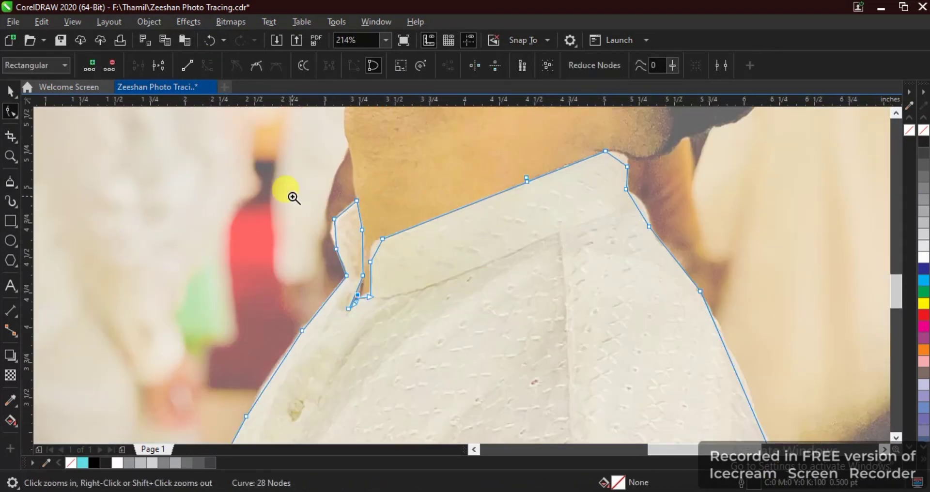
pyautogui.scroll(2, 374, 217)
pyautogui.moveTo(371, 219); pyautogui.dragTo(368, 218)
pyautogui.scroll(-5, 293, 225)
pyautogui.scroll(2, 294, 225)
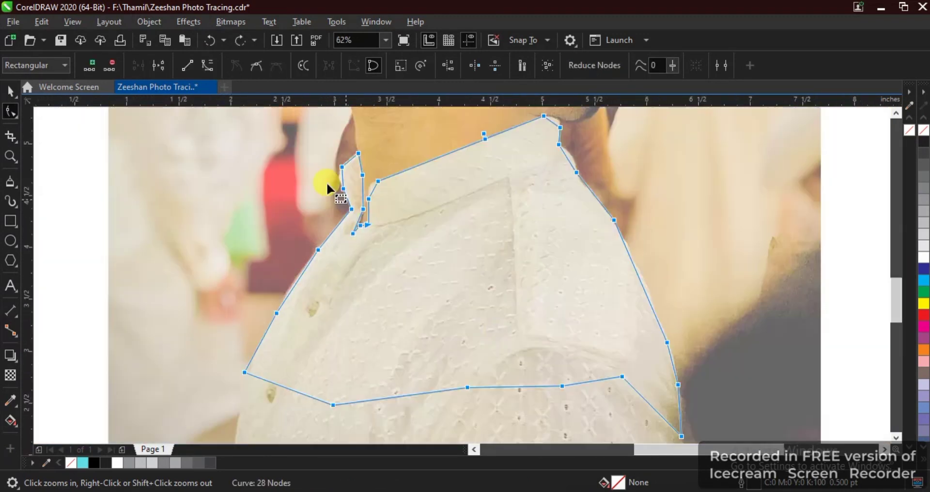
pyautogui.scroll(4, 362, 198)
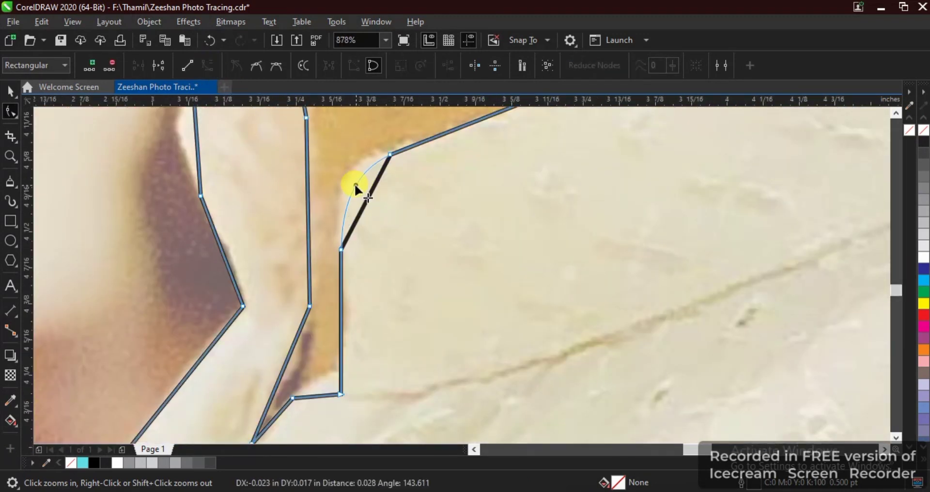
pyautogui.scroll(-2, 367, 257)
pyautogui.scroll(2, 365, 205)
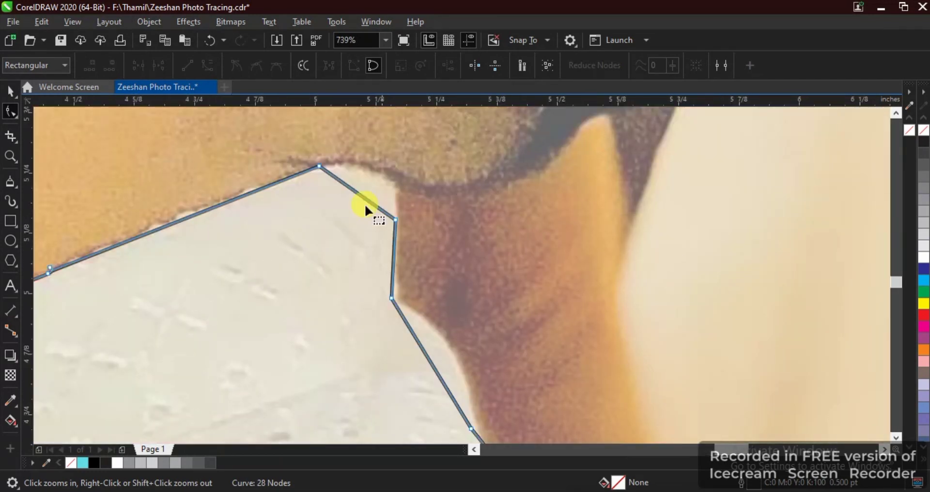
# Smooth the shirt outline along the nape, back and lower edge by bending segments and deleting surplus nodes
pyautogui.press('Delete')
pyautogui.scroll(-2, 492, 347)
pyautogui.scroll(2, 415, 239)
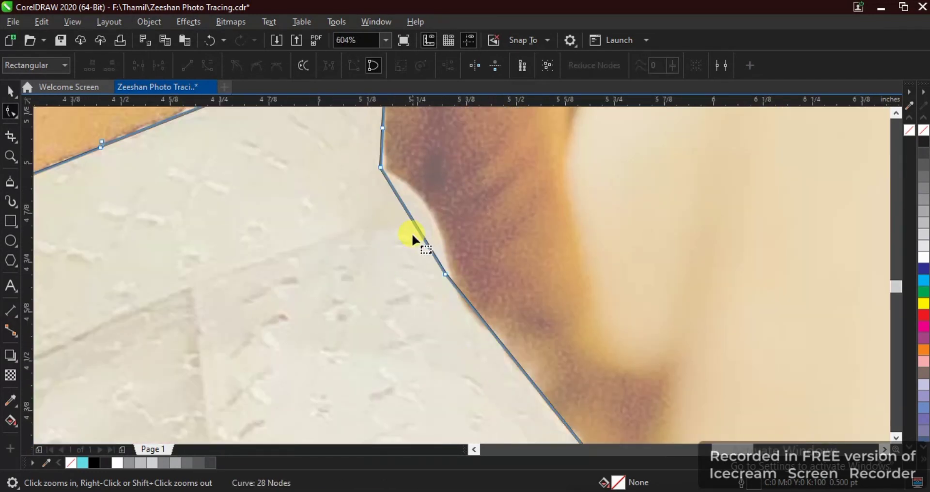
pyautogui.scroll(-6, 498, 339)
pyautogui.scroll(4, 546, 276)
pyautogui.moveTo(538, 276); pyautogui.dragTo(486, 330)
pyautogui.press('Delete')
pyautogui.scroll(-3, 477, 146)
pyautogui.scroll(3, 283, 296)
pyautogui.moveTo(565, 296); pyautogui.dragTo(561, 281)
pyautogui.press('Delete')
pyautogui.press('Delete')
pyautogui.scroll(-2, 462, 292)
# Move the shirt outline 10 inches left onto the silhouette
pyautogui.press('space')
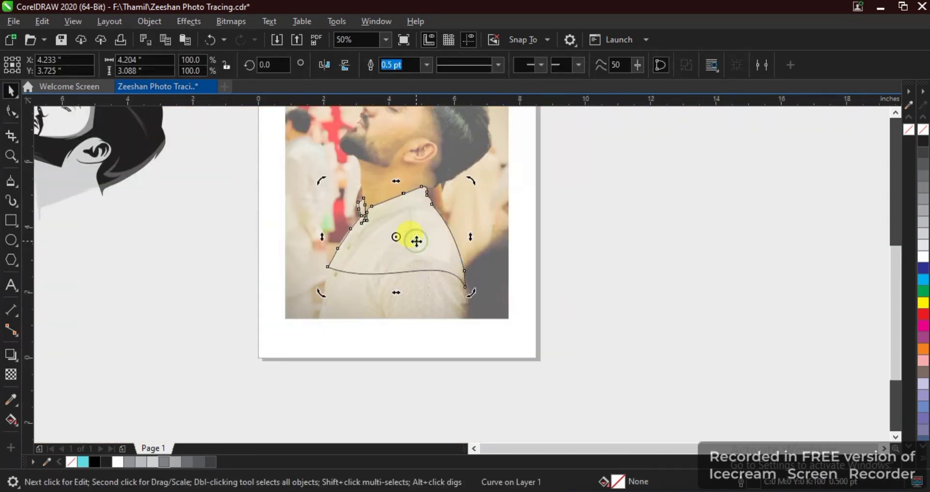
pyautogui.press('Left')
pyautogui.hotkey('shift', 'F2')
pyautogui.scroll(-1, 421, 285)
pyautogui.click(463, 266)
pyautogui.click(534, 267)
# Draw a thin closed shape with the Pen tool along the collar's lower seam on the photo
pyautogui.press('F4')
pyautogui.press('F2')
pyautogui.moveTo(544, 268); pyautogui.dragTo(709, 373)
pyautogui.scroll(1, 506, 261)
pyautogui.click(10, 184)
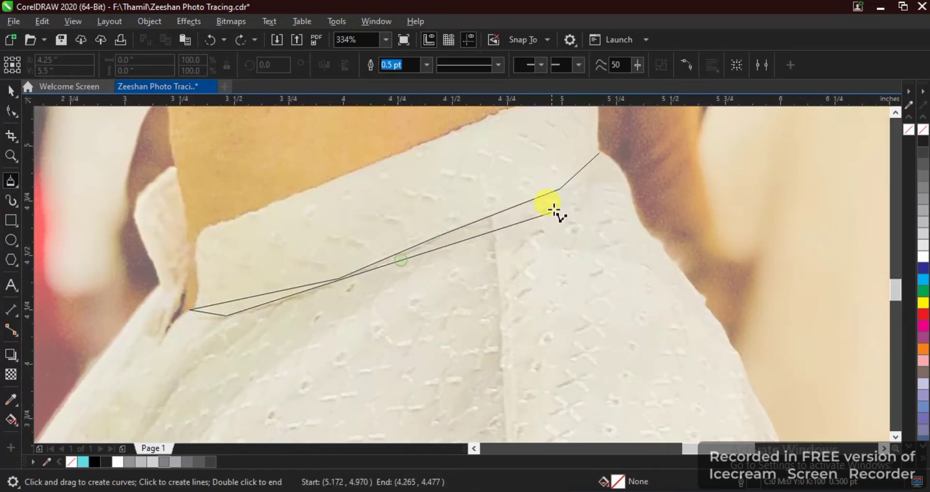
pyautogui.click(600, 154)
# Convert the collar seam shape's segments to curves and smooth its back end, deleting surplus nodes
pyautogui.press('F10')
pyautogui.hotkey('ctrl', 'a')
pyautogui.click(208, 67)
pyautogui.press('F2')
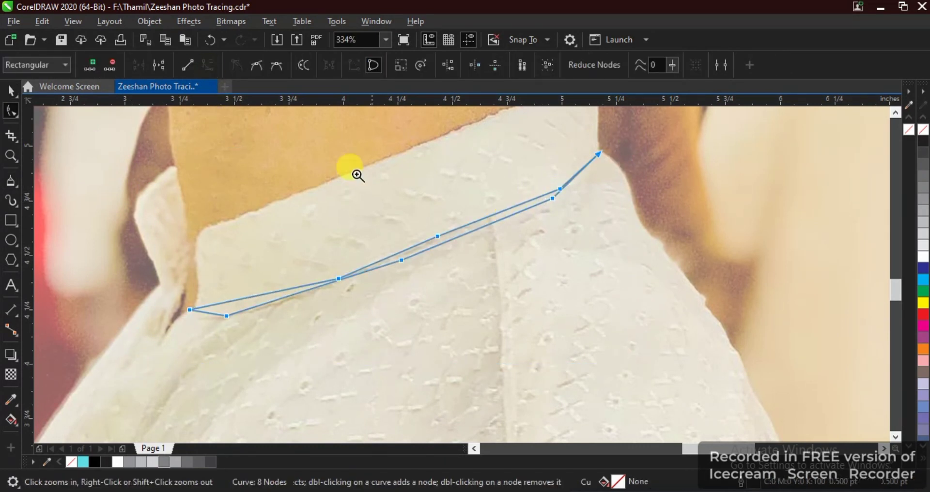
pyautogui.moveTo(345, 169); pyautogui.dragTo(750, 319)
pyautogui.moveTo(525, 128); pyautogui.dragTo(529, 135)
pyautogui.press('F3')
pyautogui.press('F2')
pyautogui.moveTo(341, 125); pyautogui.dragTo(466, 257)
pyautogui.press('Delete')
pyautogui.press('F3')
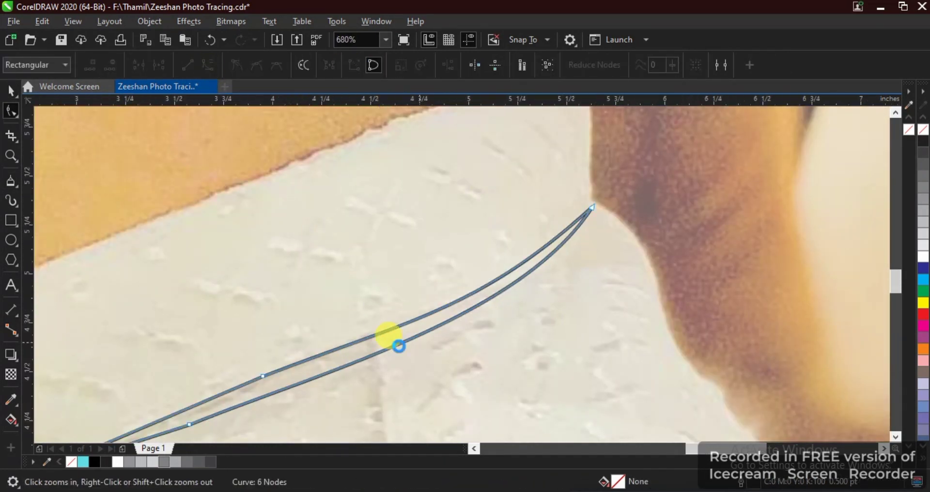
# Smooth the rest of the collar seam shape toward the front opening by bending segments and removing extra nodes
pyautogui.press('F2')
pyautogui.moveTo(125, 334); pyautogui.dragTo(612, 431)
pyautogui.moveTo(479, 285); pyautogui.dragTo(271, 143)
pyautogui.press('Delete')
pyautogui.press('F3')
pyautogui.press('F2')
pyautogui.moveTo(107, 192); pyautogui.dragTo(339, 373)
pyautogui.moveTo(395, 349); pyautogui.dragTo(432, 283)
pyautogui.press('Delete')
pyautogui.hotkey('ctrl', 'z')
pyautogui.doubleClick(531, 257)
pyautogui.moveTo(578, 223); pyautogui.dragTo(490, 279)
pyautogui.press('Delete')
pyautogui.moveTo(487, 237); pyautogui.dragTo(402, 321)
pyautogui.press('Delete')
pyautogui.press('F3')
pyautogui.press('F3')
# Move the collar seam shape 10 inches left onto the silhouette
pyautogui.press('space')
pyautogui.press('Left')
pyautogui.press('F3')
pyautogui.press('F3')
pyautogui.press('F2')
pyautogui.moveTo(151, 256); pyautogui.dragTo(342, 331)
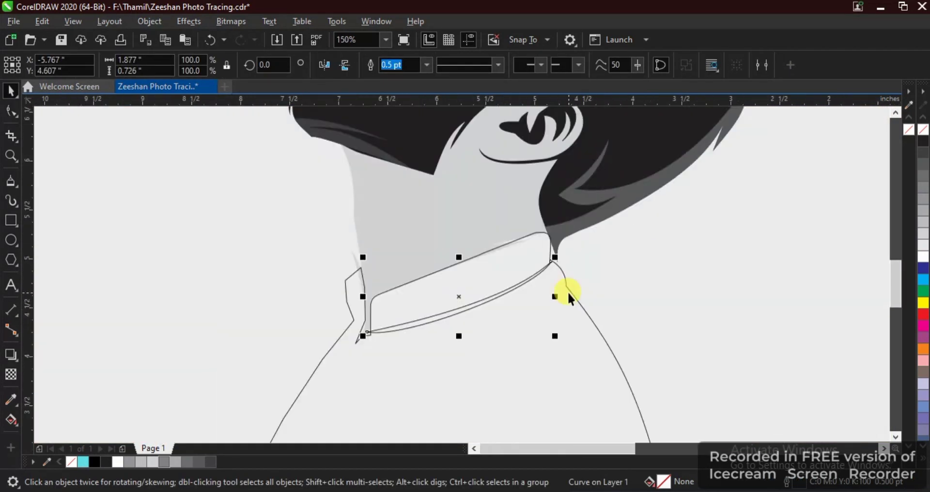
# Move the shirt outline 10 inches right, back over the shirt on the photo
pyautogui.press('F3')
pyautogui.press('F3')
pyautogui.click(426, 249)
pyautogui.press('F2')
pyautogui.moveTo(430, 252); pyautogui.dragTo(918, 327)
pyautogui.press('F2')
pyautogui.moveTo(475, 261); pyautogui.dragTo(696, 416)
pyautogui.scroll(-2, 450, 356)
pyautogui.press('F2')
pyautogui.moveTo(358, 284); pyautogui.dragTo(499, 364)
pyautogui.click(301, 161)
pyautogui.click(11, 181)
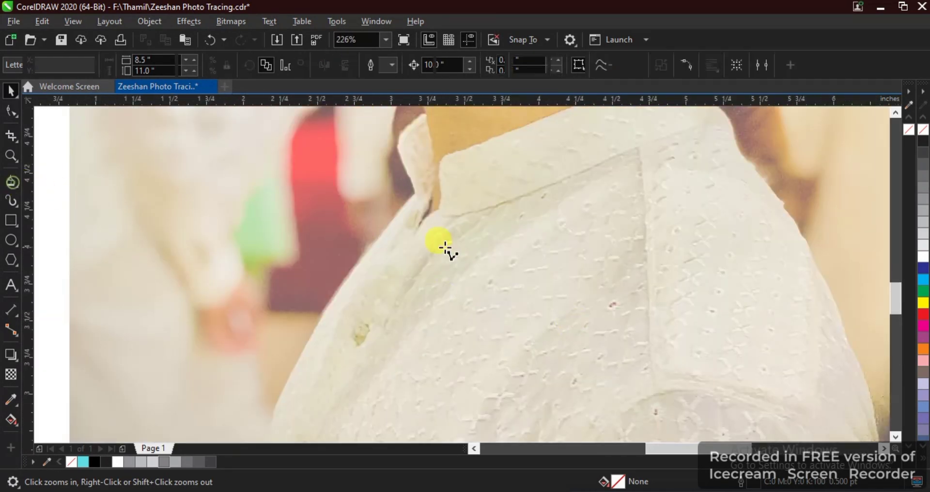
pyautogui.press('F3')
pyautogui.press('F3')
pyautogui.press('space')
pyautogui.click(129, 312)
pyautogui.press('Right')
pyautogui.hotkey('shift', 'F2')
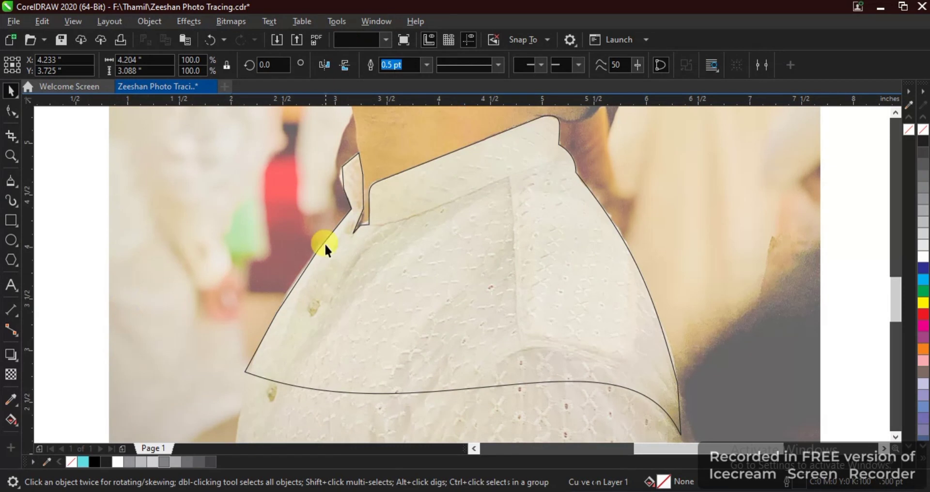
pyautogui.press('Escape')
# Draw an open line about 1.43 by 1.79 inches along the shirt's front placket with the Pen tool, running past the hem
pyautogui.press('F2')
pyautogui.moveTo(330, 190); pyautogui.dragTo(442, 385)
pyautogui.press('space')
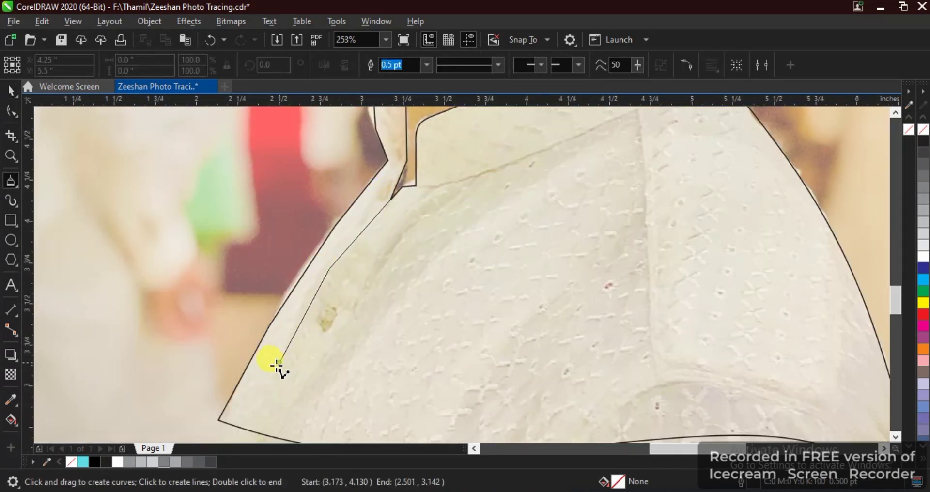
pyautogui.click(359, 161)
pyautogui.click(156, 363)
pyautogui.scroll(-1, 218, 426)
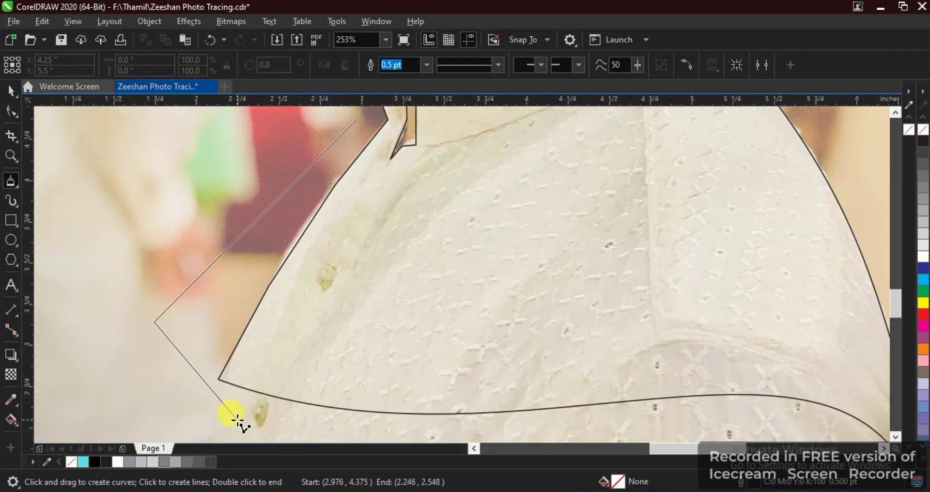
pyautogui.doubleClick(392, 157)
pyautogui.press('space')
pyautogui.press('Escape')
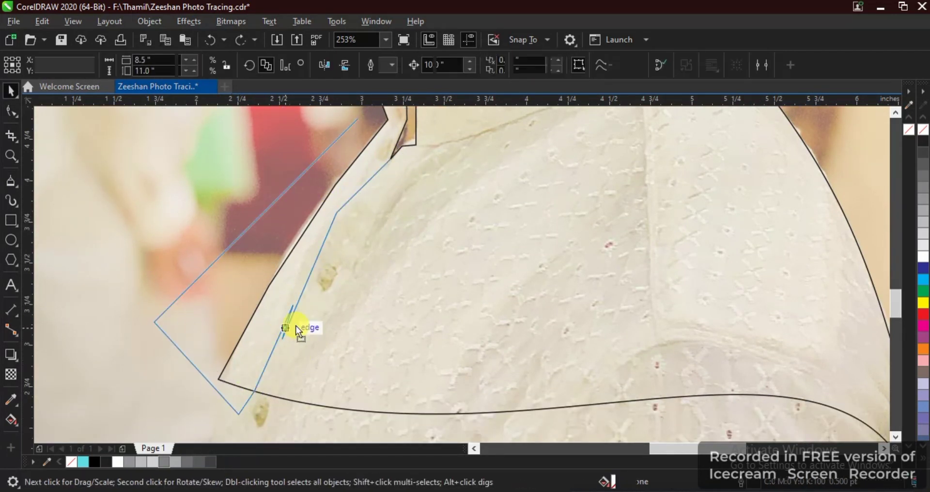
pyautogui.click(296, 329)
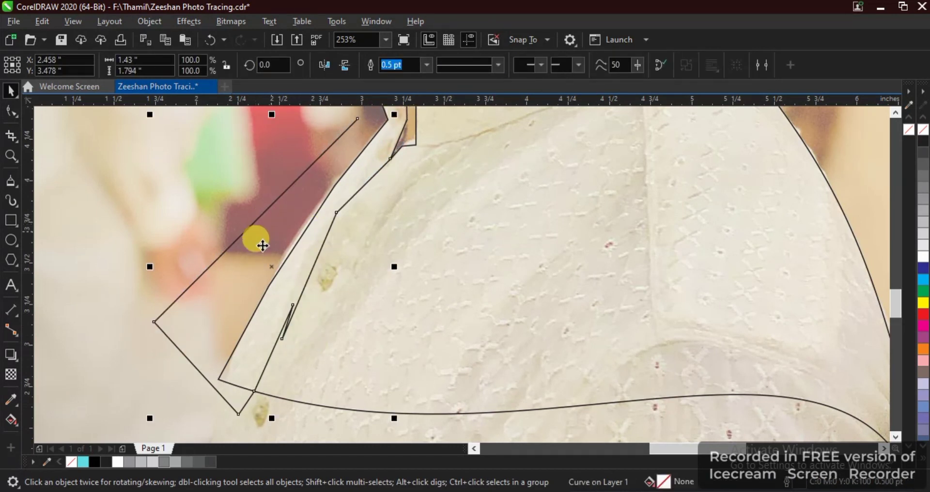
# Bend the lower segment of the placket line near the hem into a slight curve
pyautogui.scroll(-2, 339, 290)
pyautogui.press('F10')
pyautogui.scroll(2, 249, 371)
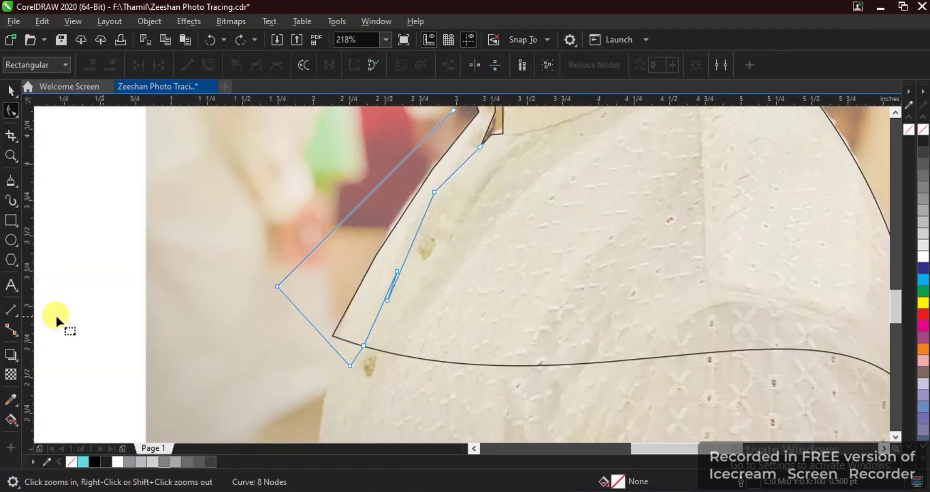
pyautogui.scroll(-2, 268, 160)
pyautogui.press('F2')
pyautogui.moveTo(208, 351); pyautogui.dragTo(426, 80)
pyautogui.press('F2')
pyautogui.moveTo(342, 283); pyautogui.dragTo(748, 455)
pyautogui.moveTo(341, 244); pyautogui.dragTo(334, 244)
pyautogui.scroll(-1, 420, 223)
pyautogui.scroll(-1, 412, 255)
pyautogui.press('space')
# Smooth the shirt outline at the front collar flap by bending its segments into curves along the photo
pyautogui.press('F2')
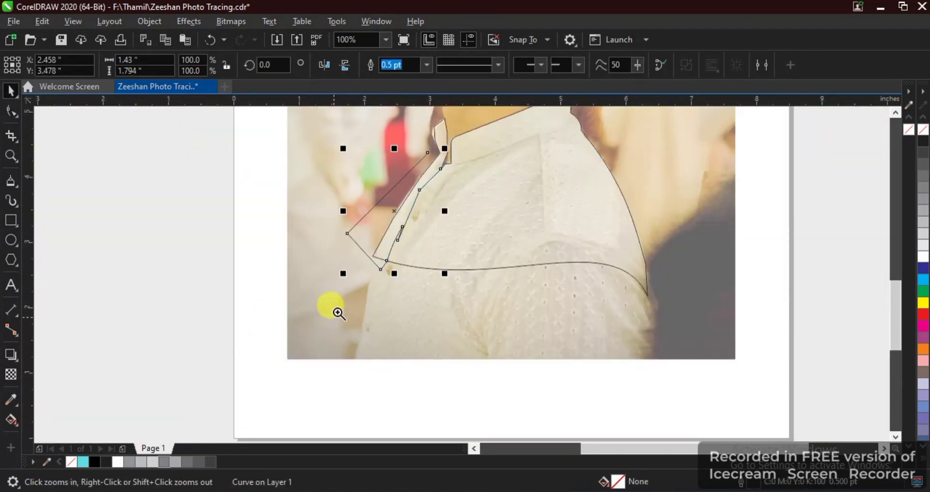
pyautogui.moveTo(333, 310); pyautogui.dragTo(595, 54)
pyautogui.press('F2')
pyautogui.moveTo(493, 252); pyautogui.dragTo(344, 185)
pyautogui.press('F2')
pyautogui.moveTo(368, 243); pyautogui.dragTo(575, 170)
pyautogui.press('F10')
pyautogui.scroll(-2, 517, 184)
pyautogui.press('F2')
pyautogui.moveTo(678, 109); pyautogui.dragTo(416, 237)
pyautogui.scroll(-2, 484, 270)
pyautogui.press('F2')
pyautogui.moveTo(406, 308); pyautogui.dragTo(587, 467)
pyautogui.moveTo(455, 291); pyautogui.dragTo(459, 295)
pyautogui.click(478, 240)
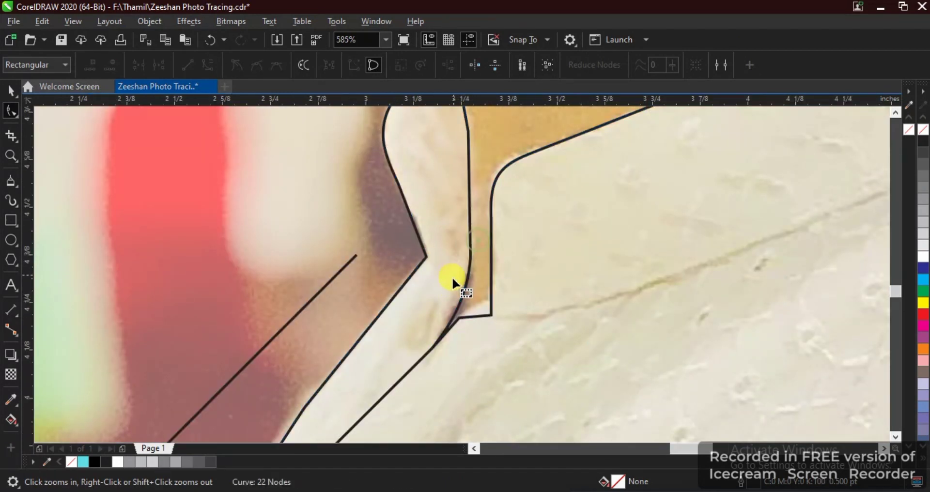
pyautogui.scroll(-2, 454, 298)
# Delete the placket line's surplus nodes outside the shirt so that the line ends at the hem
pyautogui.press('space')
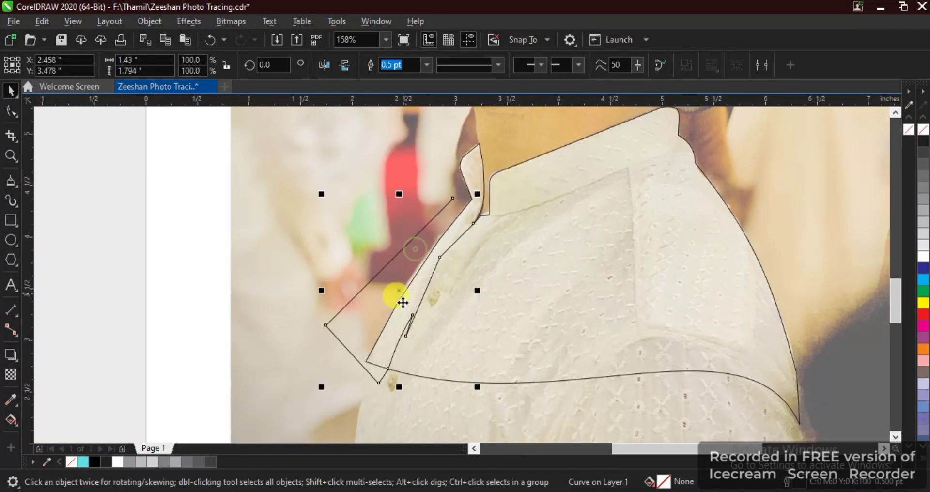
pyautogui.scroll(3, 381, 388)
pyautogui.press('F10')
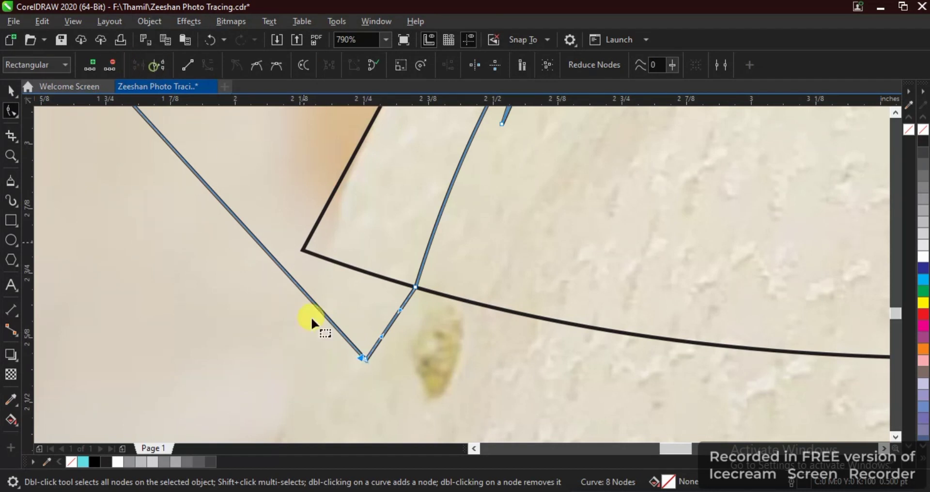
pyautogui.moveTo(311, 316); pyautogui.dragTo(379, 373)
pyautogui.press('Delete')
pyautogui.scroll(-2, 334, 285)
pyautogui.moveTo(230, 257); pyautogui.dragTo(329, 203)
pyautogui.press('Delete')
pyautogui.scroll(-1, 345, 202)
pyautogui.press('F2')
pyautogui.moveTo(346, 264); pyautogui.dragTo(547, 356)
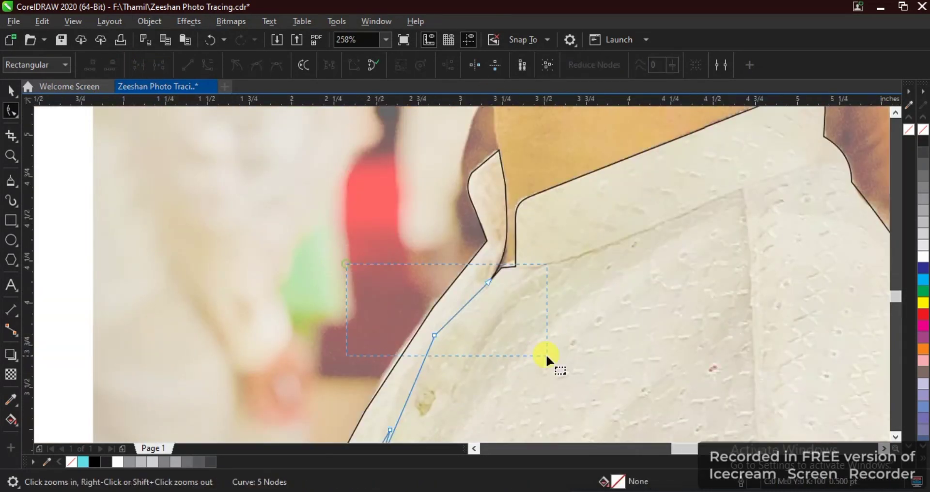
# Bend the placket line's segments into a curve and delete the corner node below the collar
pyautogui.scroll(-2, 412, 310)
pyautogui.scroll(2, 373, 319)
pyautogui.scroll(-2, 371, 310)
pyautogui.moveTo(337, 235); pyautogui.dragTo(497, 435)
pyautogui.scroll(3, 381, 347)
pyautogui.click(447, 257)
pyautogui.scroll(-2, 465, 267)
pyautogui.press('space')
pyautogui.scroll(4, 460, 237)
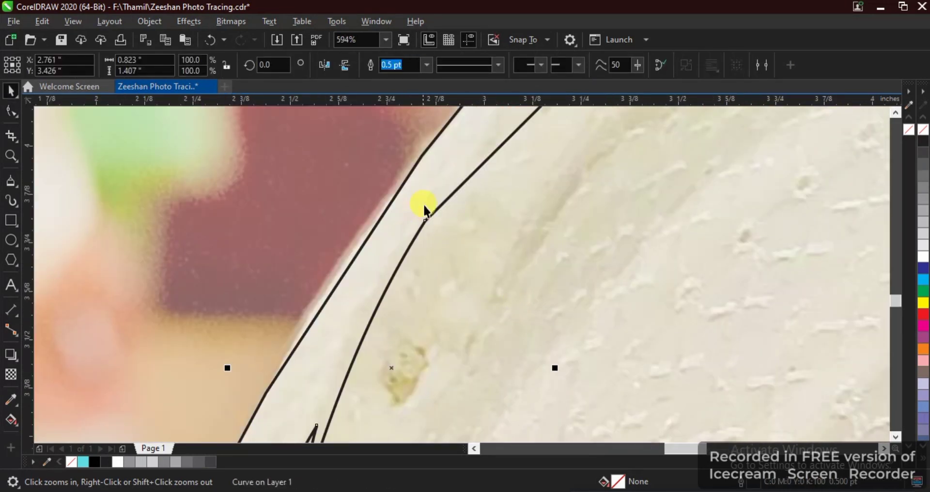
pyautogui.press('space')
pyautogui.moveTo(386, 195); pyautogui.dragTo(448, 244)
pyautogui.press('Delete')
pyautogui.scroll(-2, 414, 229)
# Draw a circle about 0.08 inch wide on the placket line and add a concentric copy scaled to 46.4%
pyautogui.press('space')
pyautogui.press('space')
pyautogui.scroll(3, 436, 327)
pyautogui.moveTo(384, 134); pyautogui.dragTo(400, 152)
pyautogui.scroll(4, 400, 151)
pyautogui.press('space')
pyautogui.moveTo(523, 137); pyautogui.dragTo(551, 180)
pyautogui.rightClick(551, 180)
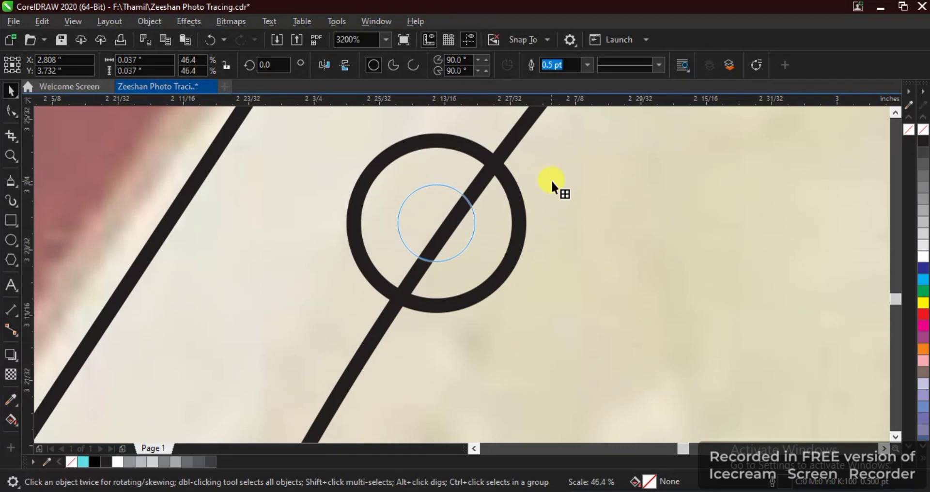
# Fill the outer circle black and the inner one white, remove both outlines, and group them as a button
pyautogui.click(516, 204)
pyautogui.click(921, 143)
pyautogui.rightClick(922, 130)
pyautogui.click(426, 218)
pyautogui.click(921, 257)
pyautogui.rightClick(926, 130)
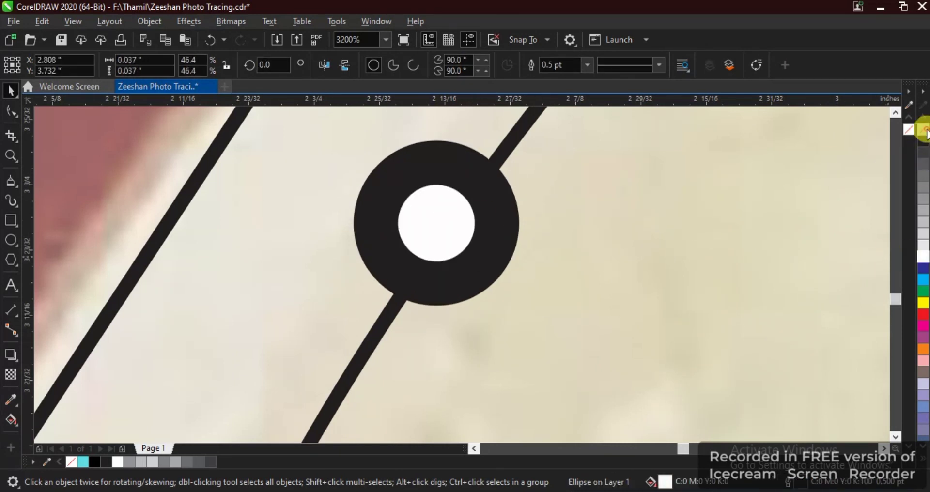
pyautogui.keyDown('shift'); pyautogui.click(482, 173); pyautogui.keyUp('shift')
pyautogui.scroll(-8, 457, 196)
pyautogui.hotkey('ctrl', 'g')
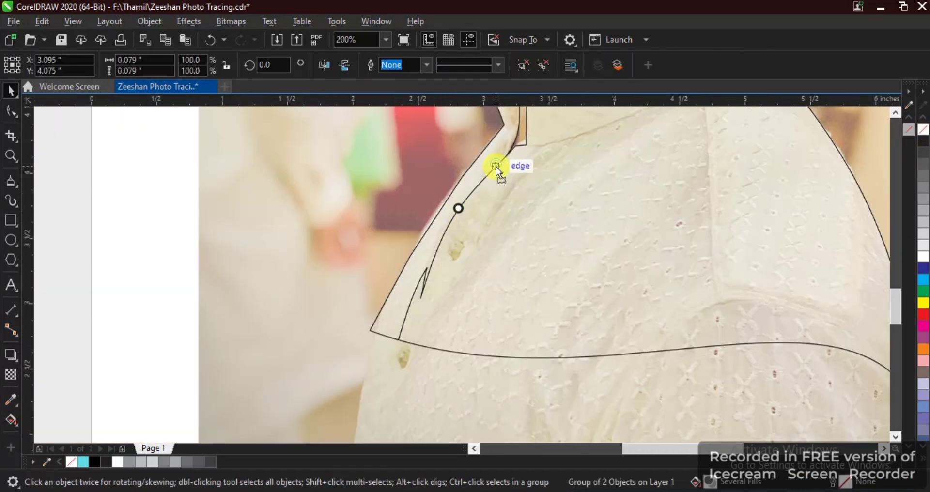
# Position the button on the placket line just below the collar and enlarge it to 0.132 inch
pyautogui.moveTo(496, 167); pyautogui.dragTo(494, 168)
pyautogui.scroll(3, 494, 162)
pyautogui.moveTo(541, 304); pyautogui.dragTo(560, 325)
pyautogui.moveTo(528, 271); pyautogui.dragTo(484, 337)
pyautogui.scroll(-3, 483, 337)
# Place three copies of the button at regular intervals down the placket line and fine-tune their positions
pyautogui.moveTo(443, 385); pyautogui.dragTo(444, 385)
pyautogui.rightClick(444, 385)
pyautogui.press('F2')
pyautogui.moveTo(416, 344); pyautogui.dragTo(486, 420)
pyautogui.click(479, 314)
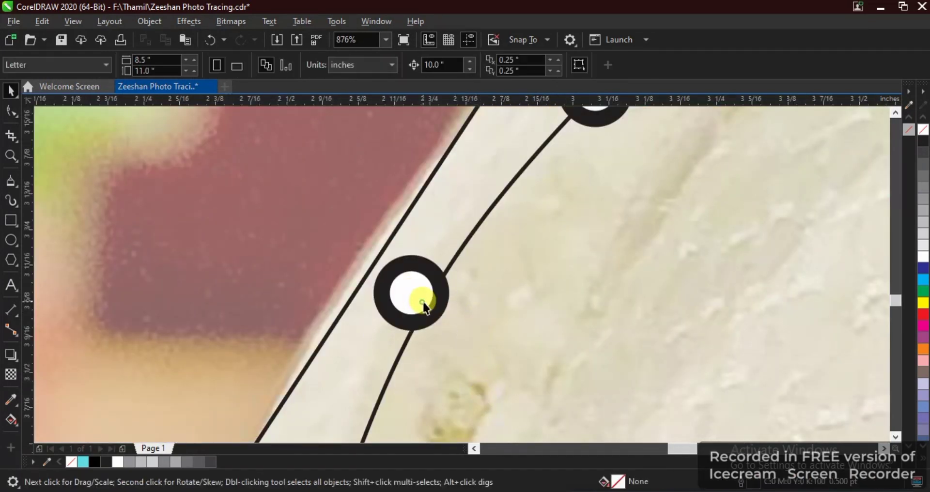
pyautogui.click(423, 302)
pyautogui.scroll(-5, 442, 300)
pyautogui.scroll(3, 367, 282)
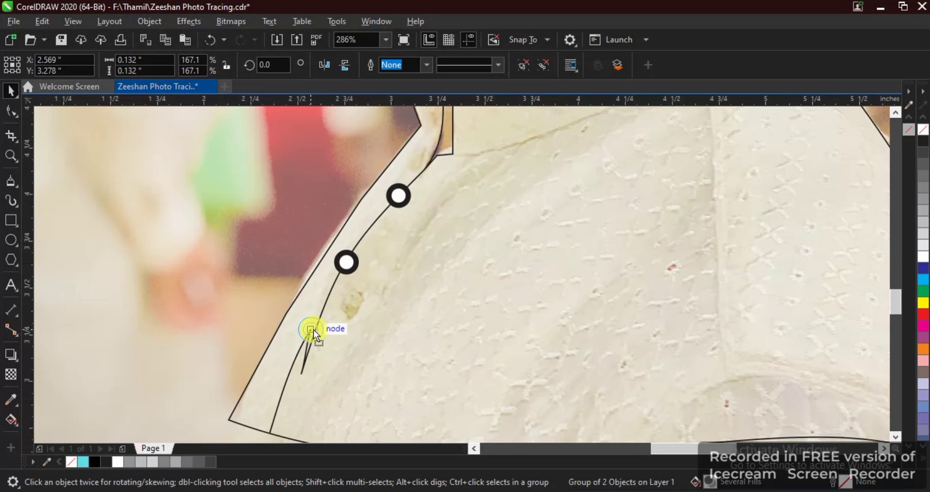
pyautogui.moveTo(278, 417); pyautogui.dragTo(277, 417)
pyautogui.scroll(-1, 311, 340)
pyautogui.press('F2')
pyautogui.moveTo(271, 310); pyautogui.dragTo(399, 438)
pyautogui.moveTo(352, 278); pyautogui.dragTo(359, 265)
pyautogui.scroll(-3, 358, 275)
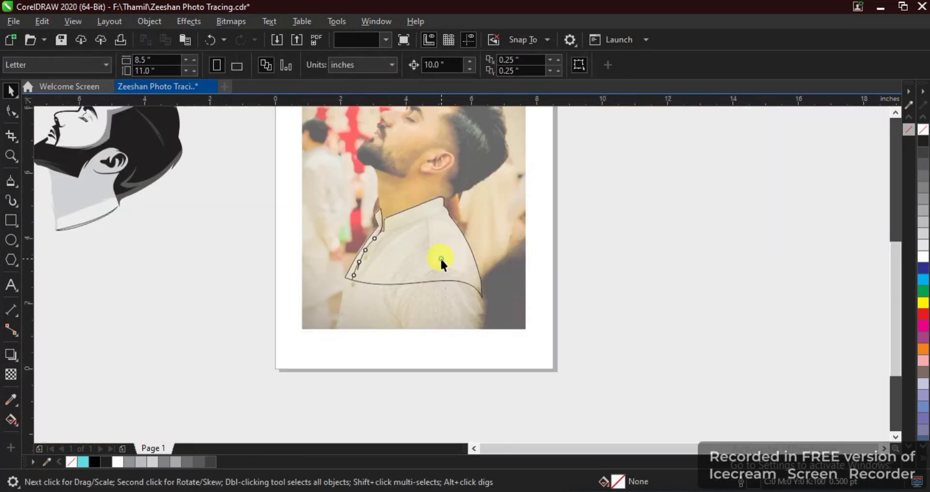
# Move the shirt outline, placket line and buttons 10 inches left onto the silhouette
pyautogui.click(440, 260)
pyautogui.press('Left')
pyautogui.press('F4')
pyautogui.click(408, 292)
pyautogui.moveTo(408, 293); pyautogui.dragTo(611, 414)
pyautogui.press('Left')
pyautogui.click(373, 317)
pyautogui.scroll(-2, 337, 305)
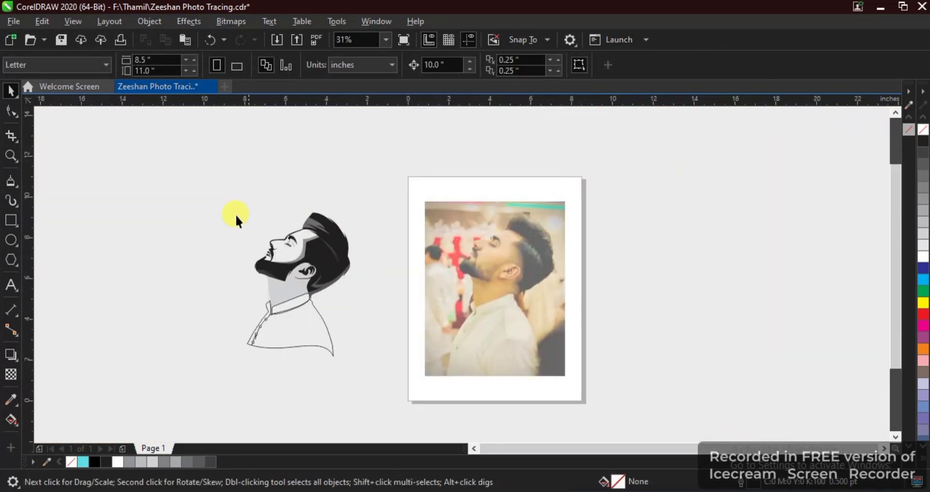
# Draw a vertical 0.088 by 0.339 inch rectangle beside the shoulder and round its corners to a 0.044 inch radius
pyautogui.moveTo(690, 391); pyautogui.dragTo(690, 390)
pyautogui.press('F4')
pyautogui.click(409, 300)
pyautogui.press('F2')
pyautogui.moveTo(580, 295); pyautogui.dragTo(717, 355)
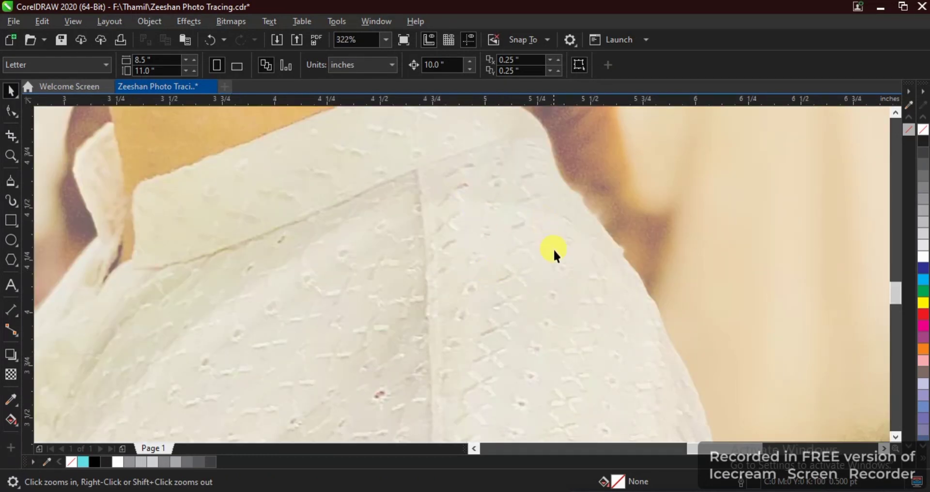
pyautogui.press('F2')
pyautogui.moveTo(487, 208); pyautogui.dragTo(832, 425)
pyautogui.press('F6')
pyautogui.moveTo(567, 173); pyautogui.dragTo(595, 283)
pyautogui.press('space')
pyautogui.click(583, 202)
pyautogui.click(4, 113)
pyautogui.moveTo(566, 176); pyautogui.dragTo(594, 205)
pyautogui.press('space')
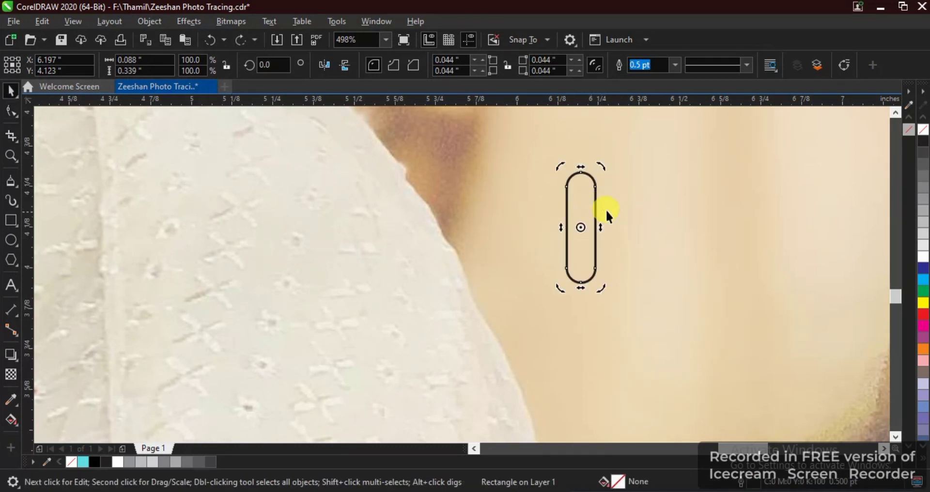
# Weld the rounded bar with its perpendicular copy into a plus shape and fill it black
pyautogui.keyDown('shift'); pyautogui.click(612, 239); pyautogui.keyUp('shift')
pyautogui.click(395, 64)
pyautogui.click(923, 140)
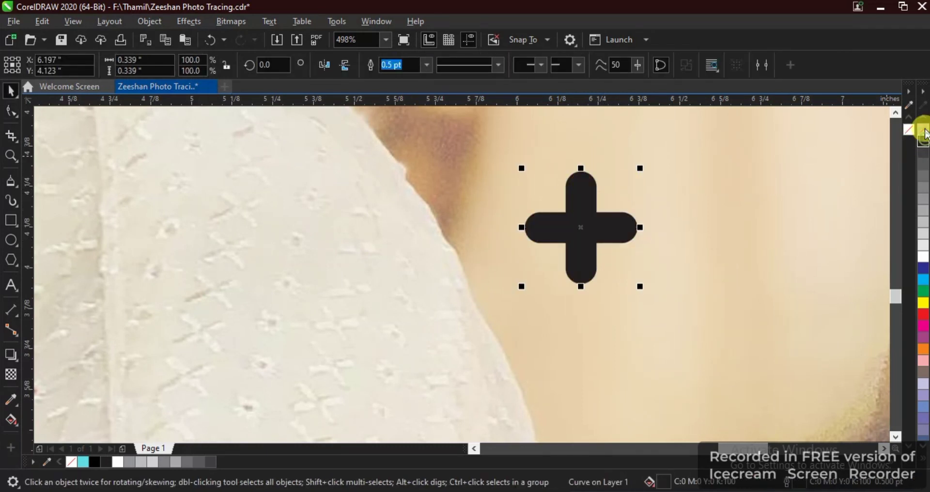
# Scale the plus shape to 0.262 inch and move it off the page, below its lower edge
pyautogui.scroll(-5, 668, 240)
pyautogui.moveTo(539, 355); pyautogui.dragTo(518, 238)
pyautogui.scroll(5, 518, 237)
pyautogui.moveTo(579, 238); pyautogui.dragTo(557, 259)
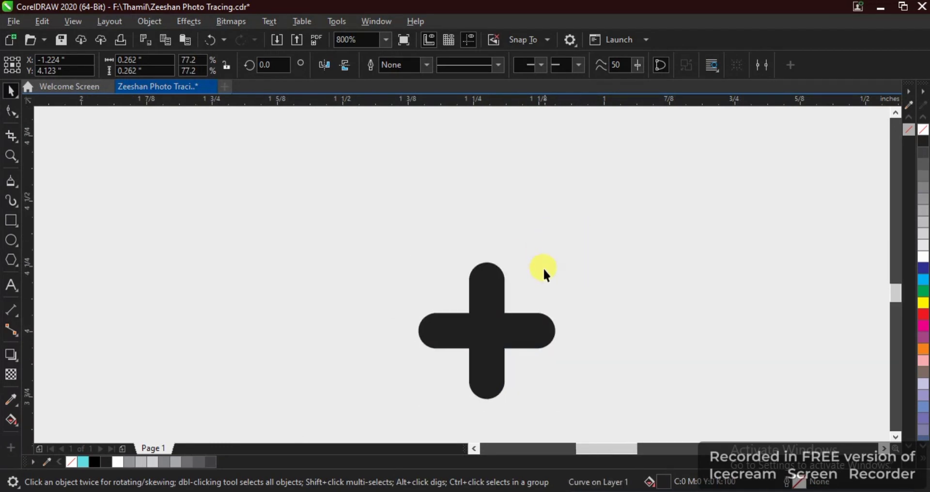
pyautogui.scroll(-6, 530, 319)
pyautogui.moveTo(529, 319); pyautogui.dragTo(534, 361)
pyautogui.scroll(5, 531, 363)
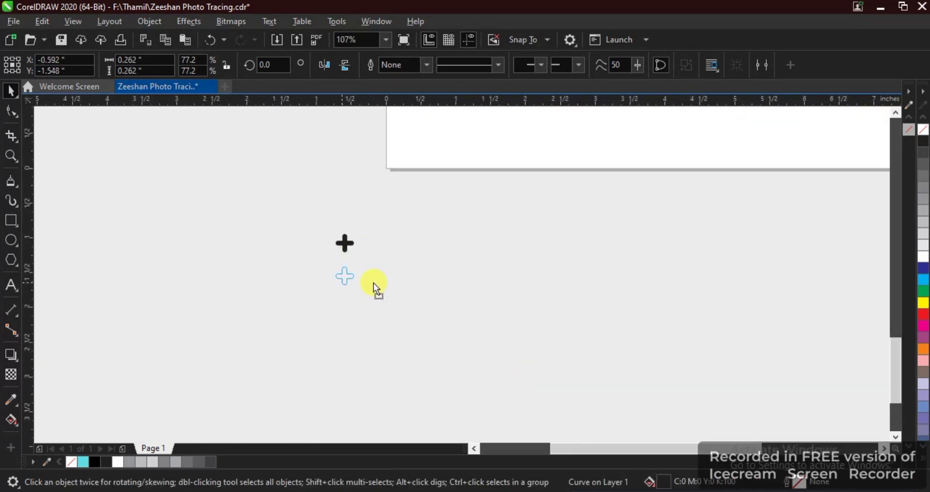
# Repeat evenly spaced copies of the plus shape into a horizontal row about 20 inches wide and group the row
pyautogui.moveTo(378, 273); pyautogui.dragTo(375, 272)
pyautogui.hotkey('ctrl', 'r')
pyautogui.hotkey('ctrl', 'r')
pyautogui.hotkey('ctrl', 'r')
pyautogui.hotkey('ctrl', 'r')
pyautogui.hotkey('ctrl', 'r')
pyautogui.hotkey('ctrl', 'r')
pyautogui.hotkey('ctrl', 'r')
pyautogui.hotkey('ctrl', 'r')
pyautogui.hotkey('ctrl', 'r')
pyautogui.hotkey('ctrl', 'r')
pyautogui.hotkey('ctrl', 'r')
pyautogui.hotkey('ctrl', 'r')
pyautogui.hotkey('ctrl', 'r')
pyautogui.hotkey('ctrl', 'r')
pyautogui.scroll(-3, 305, 265)
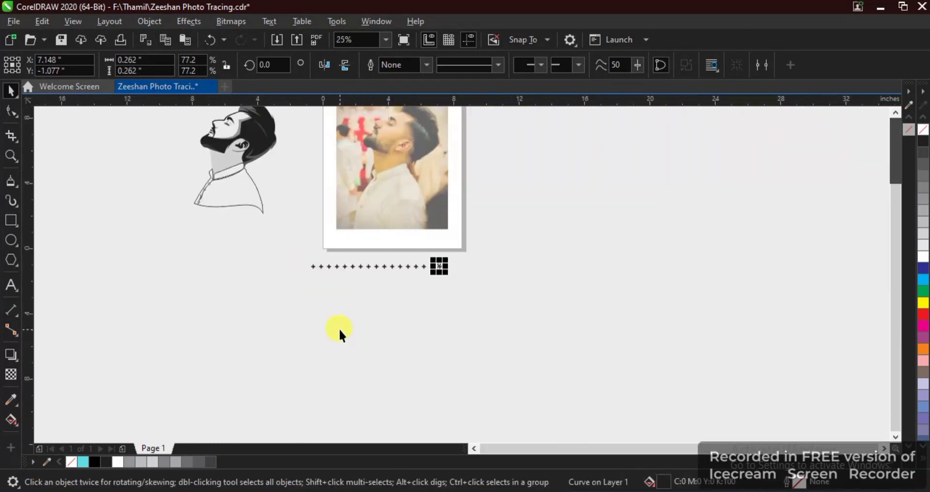
pyautogui.hotkey('ctrl', 'r')
pyautogui.hotkey('ctrl', 'r')
pyautogui.hotkey('ctrl', 'r')
pyautogui.hotkey('ctrl', 'r')
pyautogui.hotkey('ctrl', 'r')
pyautogui.hotkey('ctrl', 'r')
pyautogui.hotkey('ctrl', 'r')
pyautogui.hotkey('ctrl', 'r')
pyautogui.hotkey('ctrl', 'r')
pyautogui.hotkey('ctrl', 'r')
pyautogui.hotkey('ctrl', 'r')
pyautogui.hotkey('ctrl', 'r')
pyautogui.hotkey('ctrl', 'r')
pyautogui.hotkey('ctrl', 'r')
pyautogui.hotkey('ctrl', 'r')
pyautogui.hotkey('ctrl', 'r')
pyautogui.hotkey('ctrl', 'r')
pyautogui.hotkey('ctrl', 'r')
pyautogui.moveTo(274, 299); pyautogui.dragTo(728, 244)
pyautogui.scroll(3, 727, 244)
pyautogui.hotkey('ctrl', 'g')
# Add a staggered copy of the plus row beneath the first and repeat the rows downward into a block 7.711 inches high
pyautogui.scroll(4, 348, 283)
pyautogui.moveTo(381, 216); pyautogui.dragTo(357, 345)
pyautogui.hotkey('ctrl', 'z')
pyautogui.keyDown('shift'); pyautogui.click(340, 269); pyautogui.keyUp('shift')
pyautogui.hotkey('ctrl', 'r')
pyautogui.hotkey('ctrl', 'r')
pyautogui.hotkey('ctrl', 'r')
pyautogui.hotkey('ctrl', 'r')
pyautogui.hotkey('ctrl', 'r')
pyautogui.hotkey('ctrl', 'r')
pyautogui.hotkey('ctrl', 'r')
pyautogui.hotkey('ctrl', 'r')
pyautogui.hotkey('ctrl', 'r')
pyautogui.hotkey('ctrl', 'r')
pyautogui.hotkey('ctrl', 'r')
pyautogui.hotkey('ctrl', 'r')
pyautogui.hotkey('ctrl', 'r')
pyautogui.scroll(-8, 452, 291)
pyautogui.scroll(3, 376, 349)
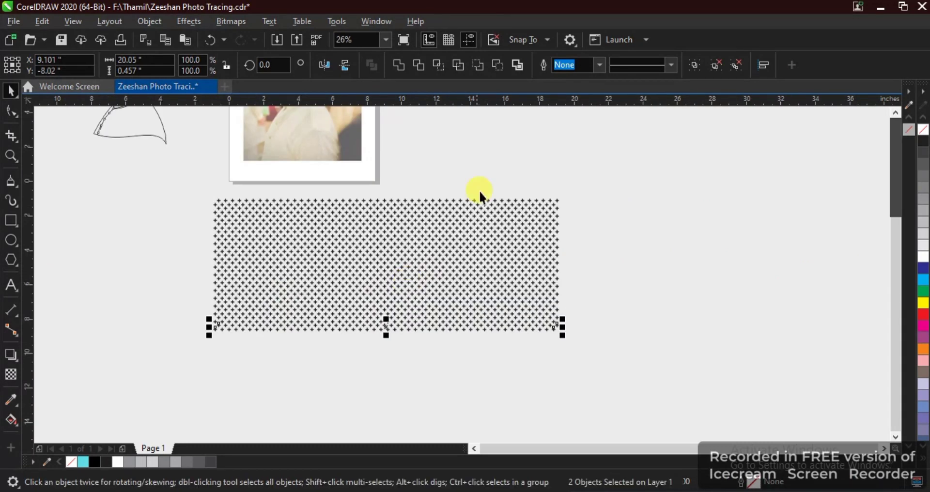
# Group all rows of plus shapes and convert the pattern to a 600 dpi CMYK bitmap
pyautogui.moveTo(593, 184); pyautogui.dragTo(191, 356)
pyautogui.hotkey('ctrl', 'g')
pyautogui.hotkey('alt', 'b')
pyautogui.press('c')
pyautogui.press('Return')
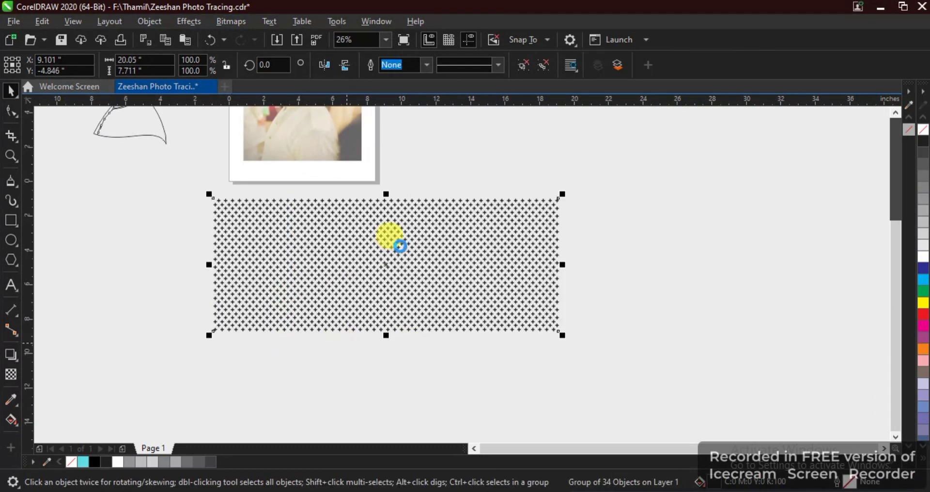
# Move the plus pattern bitmap over the shirt outline and scale it to 9.385 by 3.609 inches
pyautogui.scroll(-2, 397, 243)
pyautogui.moveTo(319, 390); pyautogui.dragTo(278, 372)
pyautogui.moveTo(406, 262); pyautogui.dragTo(303, 207)
pyautogui.scroll(5, 257, 194)
pyautogui.scroll(-2, 258, 217)
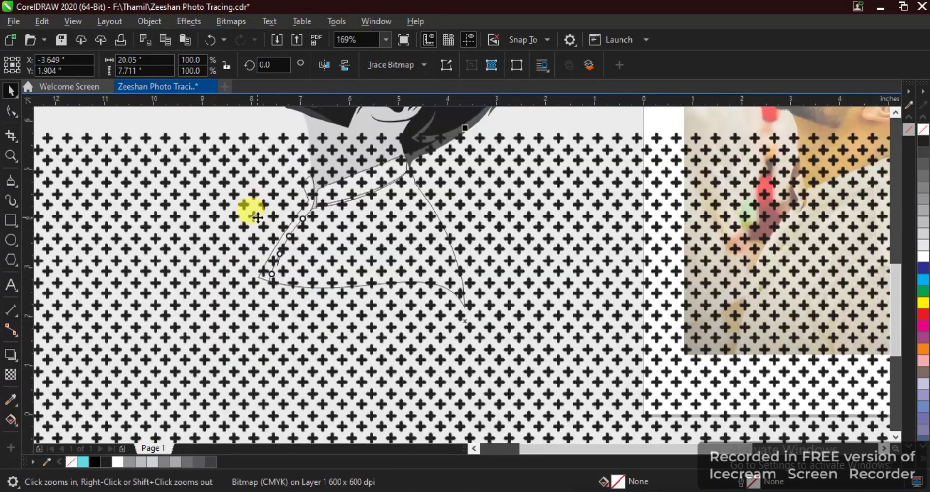
pyautogui.scroll(-2, 258, 218)
pyautogui.moveTo(97, 162); pyautogui.dragTo(183, 174)
pyautogui.scroll(3, 453, 276)
pyautogui.moveTo(840, 138); pyautogui.dragTo(698, 150)
pyautogui.moveTo(607, 359); pyautogui.dragTo(570, 302)
pyautogui.hotkey('shift', 'F2')
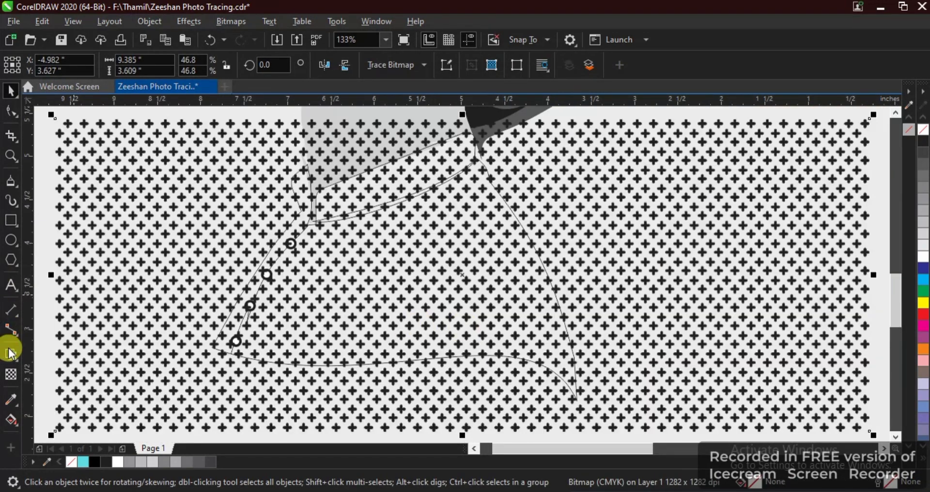
# Apply a uniform transparency of 70 to the plus pattern bitmap
pyautogui.click(11, 374)
pyautogui.click(32, 65)
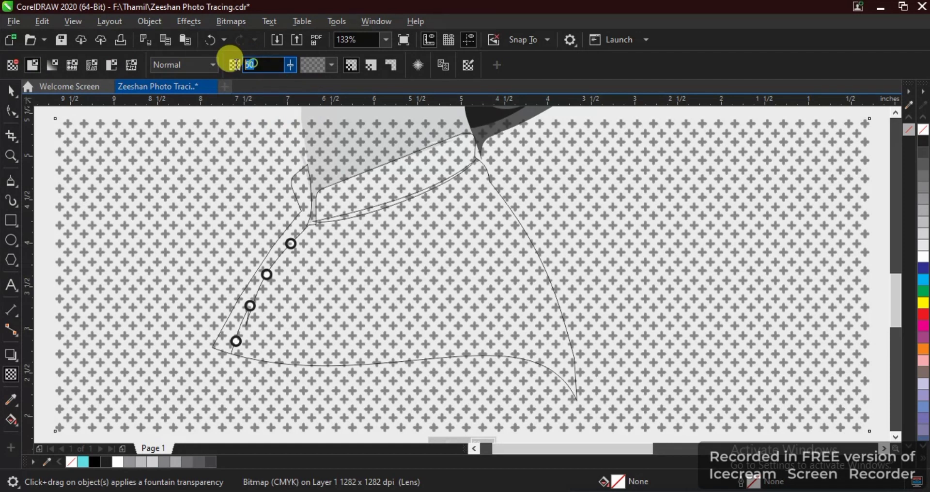
pyautogui.write('60')
pyautogui.press('Return')
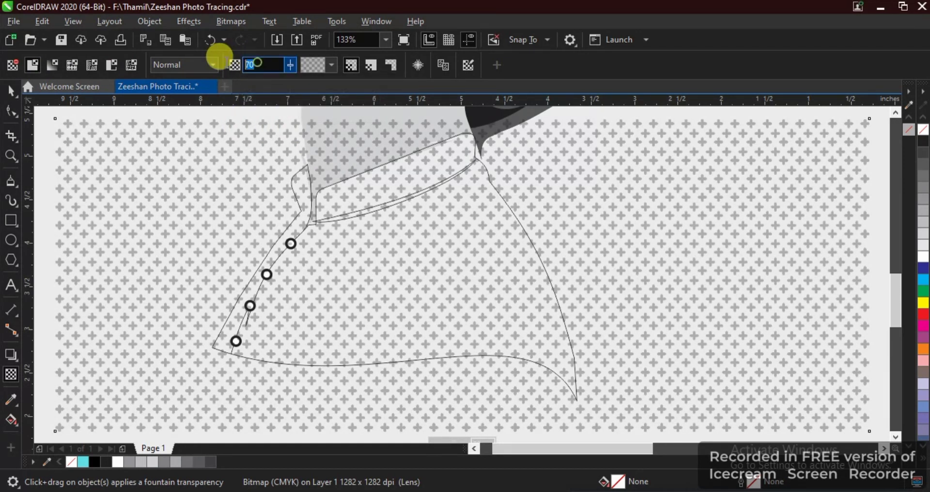
# PowerClip the plus pattern inside the shirt outline
pyautogui.press('space')
pyautogui.rightClick(620, 218)
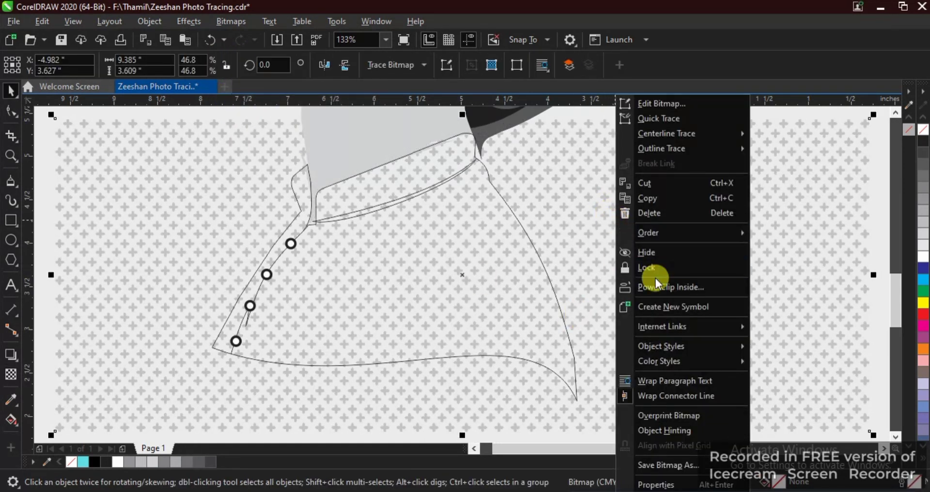
pyautogui.click(649, 276)
pyautogui.click(377, 210)
# Fill the thin crescent along the collar's lower edge with black
pyautogui.scroll(5, 388, 215)
pyautogui.click(460, 265)
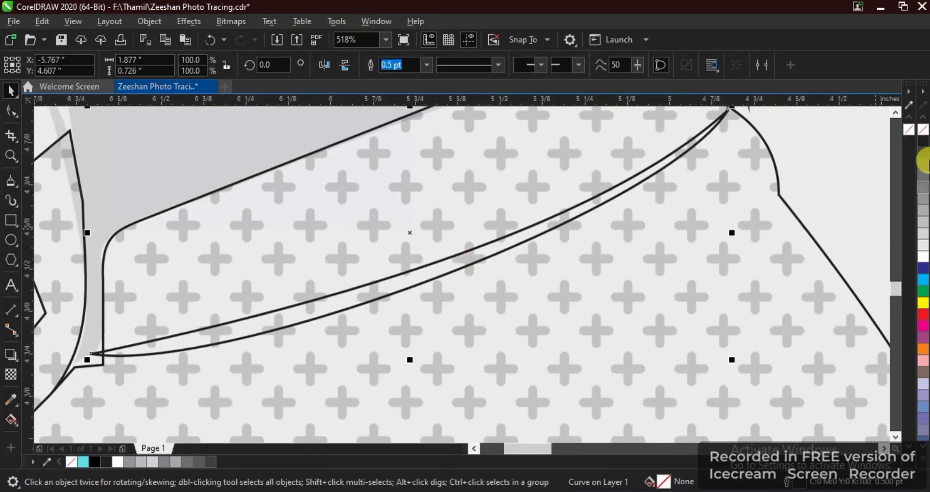
pyautogui.click(923, 138)
# Edit the shirt's PowerClip contents, set the plus pattern's uniform transparency to 80 and finish editing
pyautogui.rightClick(507, 184)
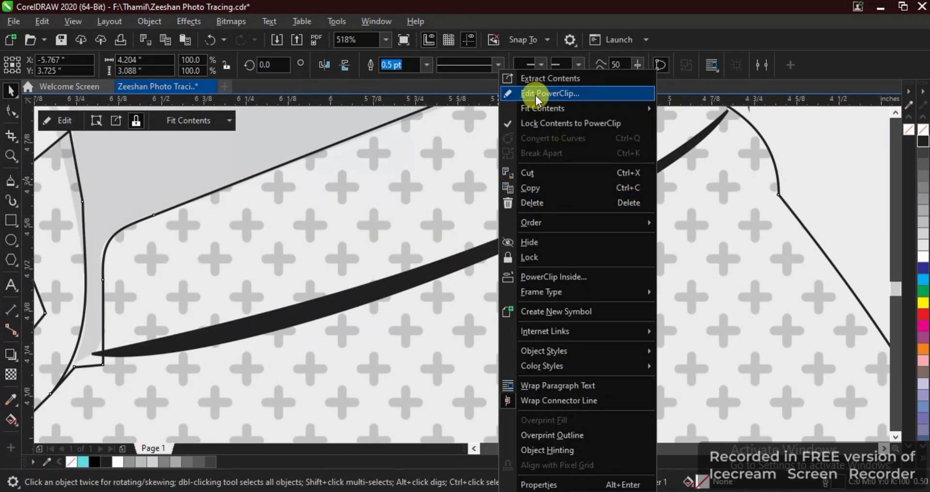
pyautogui.click(536, 92)
pyautogui.click(11, 375)
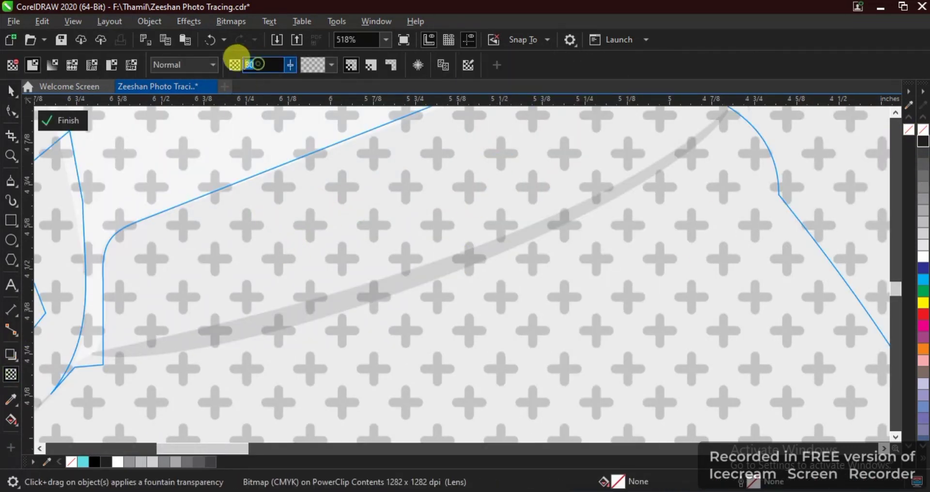
pyautogui.press('space')
pyautogui.scroll(-4, 504, 252)
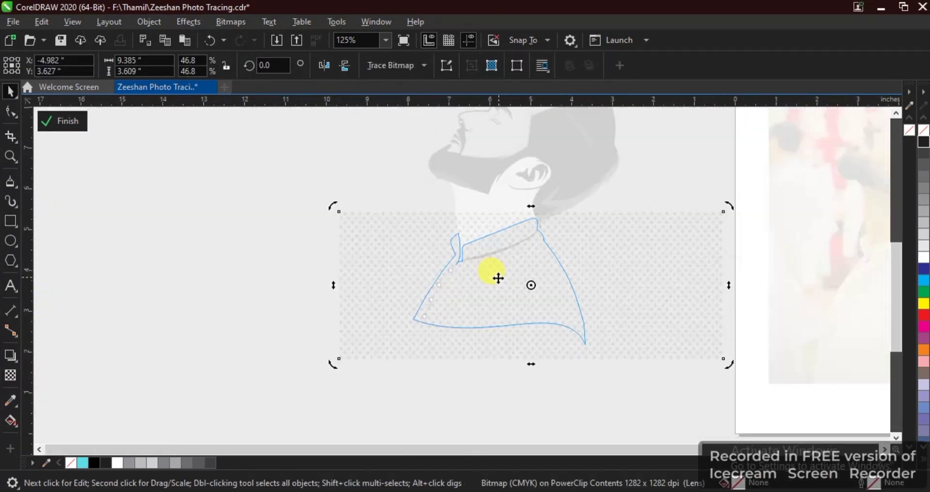
pyautogui.press('F2')
pyautogui.moveTo(408, 201); pyautogui.dragTo(659, 343)
pyautogui.rightClick(446, 261)
pyautogui.click(501, 91)
# Move the reference photo off the page, beyond its right edge
pyautogui.scroll(-1, 527, 276)
pyautogui.scroll(-1, 526, 337)
pyautogui.moveTo(353, 394); pyautogui.dragTo(616, 155)
pyautogui.hotkey('shift', 'F2')
pyautogui.click(616, 156)
pyautogui.scroll(-1, 610, 207)
pyautogui.press('F2')
pyautogui.moveTo(459, 162); pyautogui.dragTo(730, 226)
pyautogui.scroll(-2, 650, 312)
pyautogui.press('space')
pyautogui.moveTo(599, 284); pyautogui.dragTo(790, 286)
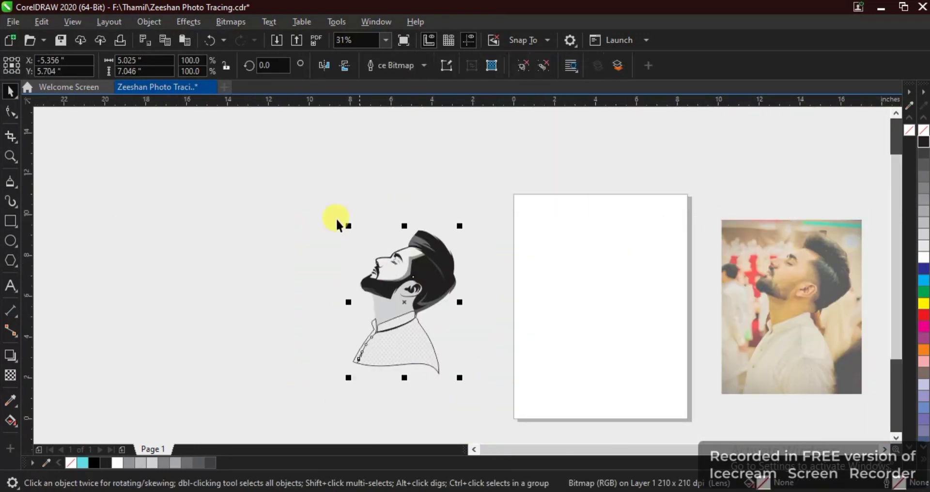
# Group the portrait and photo, scale them down together until the photo measures 4.741 by 5.926 inches, and ungroup them
pyautogui.hotkey('ctrl', 'a')
pyautogui.hotkey('ctrl', 'g')
pyautogui.moveTo(814, 194); pyautogui.dragTo(736, 220)
pyautogui.hotkey('ctrl', 'u')
pyautogui.click(820, 234)
pyautogui.click(688, 291)
pyautogui.press('F2')
pyautogui.moveTo(283, 200); pyautogui.dragTo(744, 374)
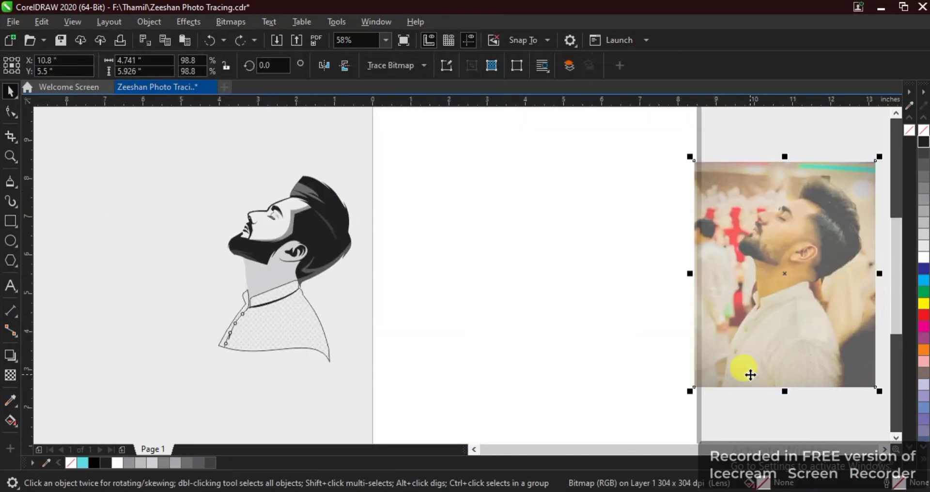
pyautogui.click(238, 238)
pyautogui.press('Right')
pyautogui.press('Left')
pyautogui.click(729, 225)
pyautogui.press('Left')
pyautogui.press('Left')
pyautogui.press('Right')
pyautogui.press('Right')
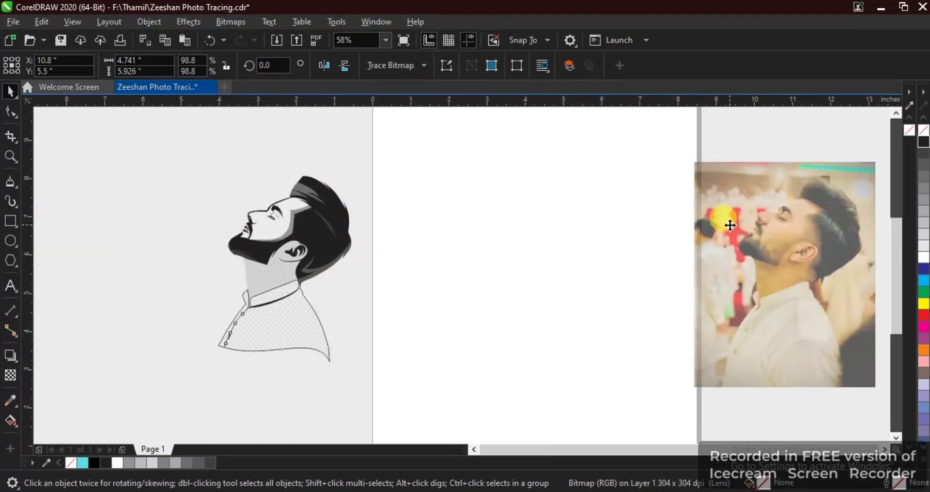
# Draw a 4.58 by 4.58 inch square on the page between the portrait and the photo
pyautogui.scroll(-1, 730, 225)
pyautogui.click(11, 221)
pyautogui.press('space')
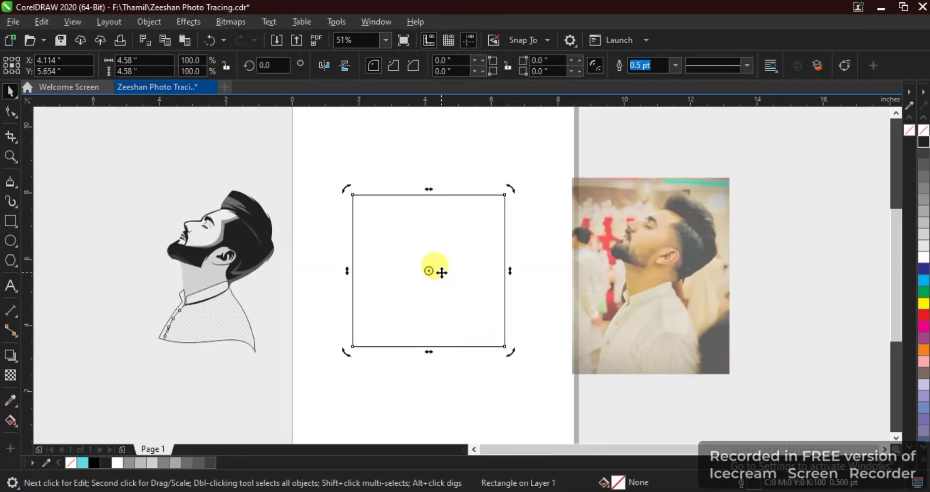
# Convert the square to curves and reduce it to a triangle with its apex midway along the former upper edge
pyautogui.press('F10')
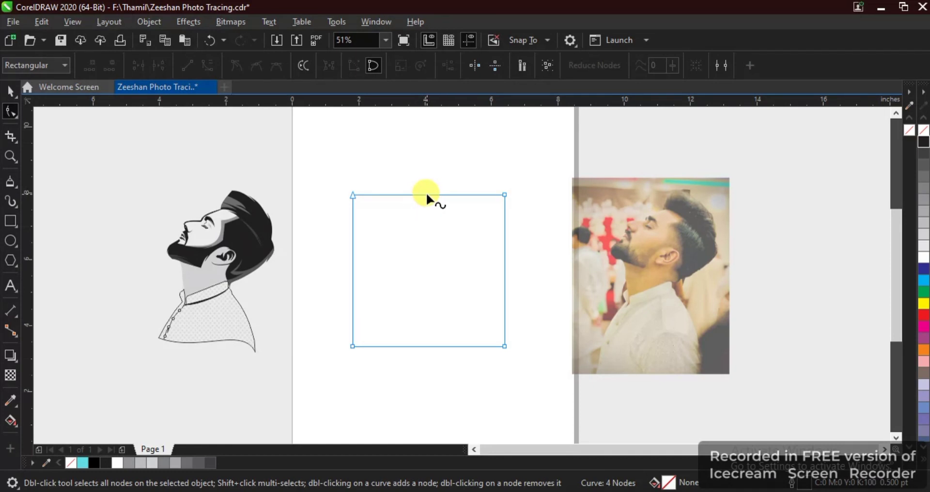
pyautogui.doubleClick(353, 195)
pyautogui.press('space')
# Flip the triangle vertically so its apex points down
pyautogui.click(434, 307)
pyautogui.click(422, 350)
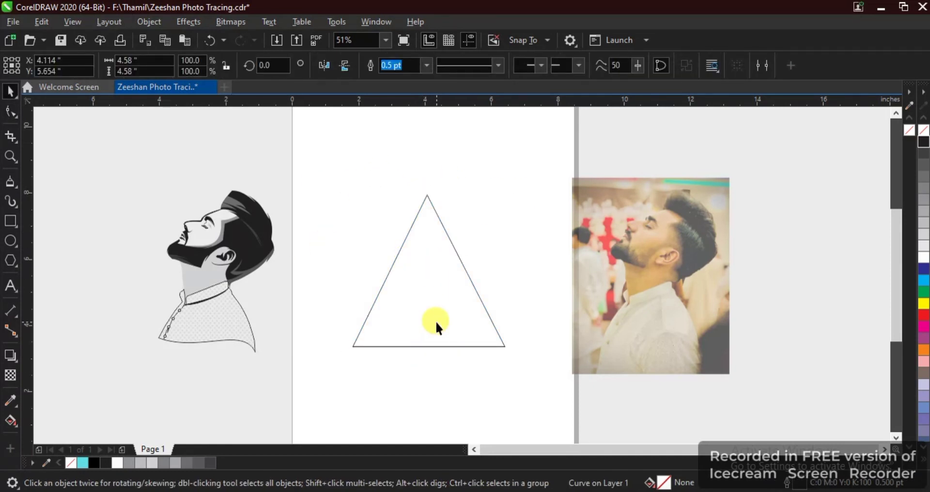
pyautogui.moveTo(437, 335); pyautogui.dragTo(436, 337)
pyautogui.scroll(6, 399, 291)
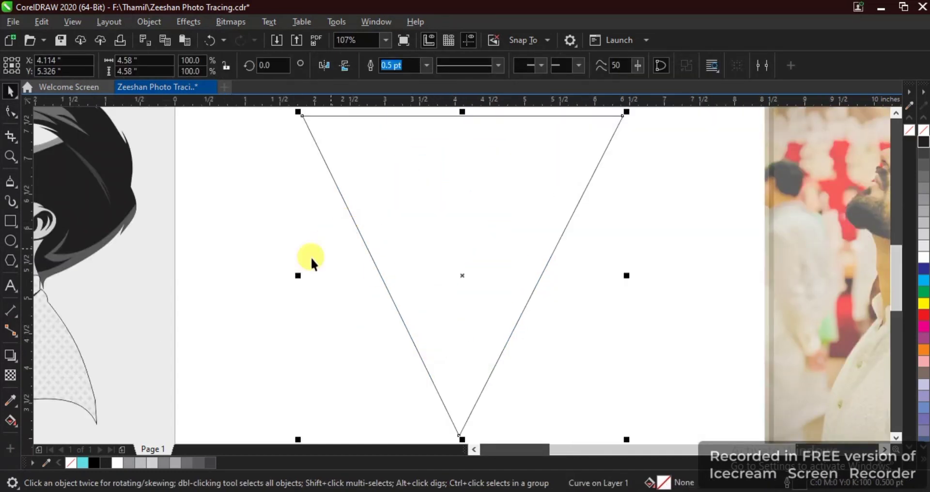
# Add an outer contour measuring 4.87 by 4.87 inches around the triangle and break it apart into a separate outline
pyautogui.moveTo(349, 148); pyautogui.dragTo(537, 297)
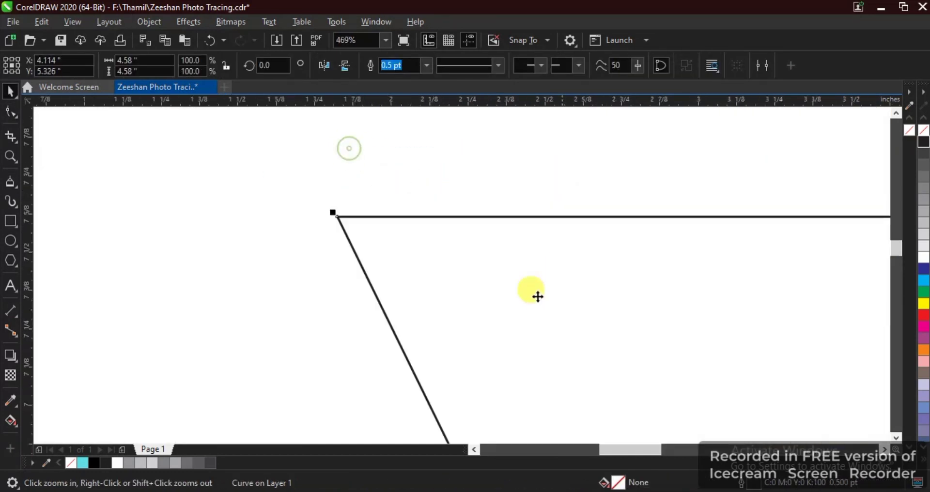
pyautogui.click(17, 362)
pyautogui.click(48, 370)
pyautogui.moveTo(364, 279); pyautogui.dragTo(374, 243)
pyautogui.rightClick(385, 213)
pyautogui.click(400, 214)
# Combine the inner and outer triangles into one frame with a black fill and no outline
pyautogui.keyDown('shift'); pyautogui.click(400, 215); pyautogui.keyUp('shift')
pyautogui.scroll(-2, 400, 215)
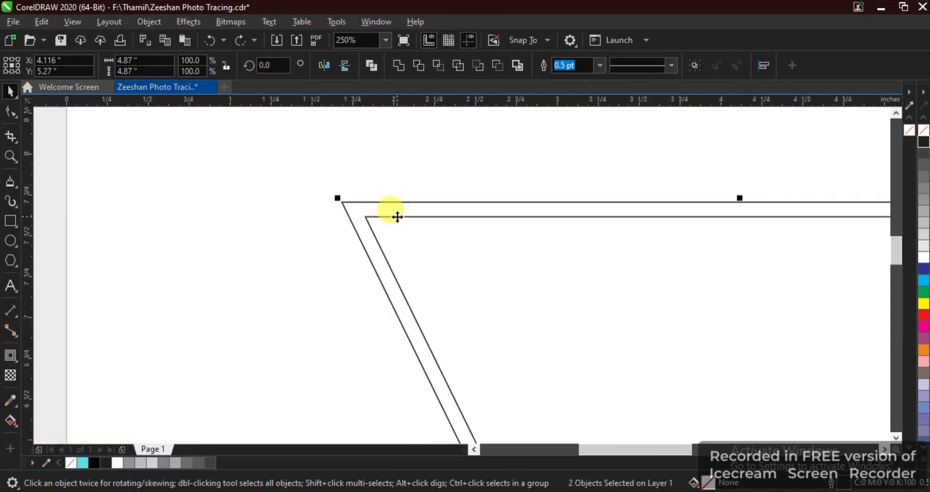
pyautogui.hotkey('shift', 'F2')
pyautogui.click(924, 142)
pyautogui.hotkey('ctrl', 'z')
pyautogui.moveTo(612, 266); pyautogui.dragTo(502, 184)
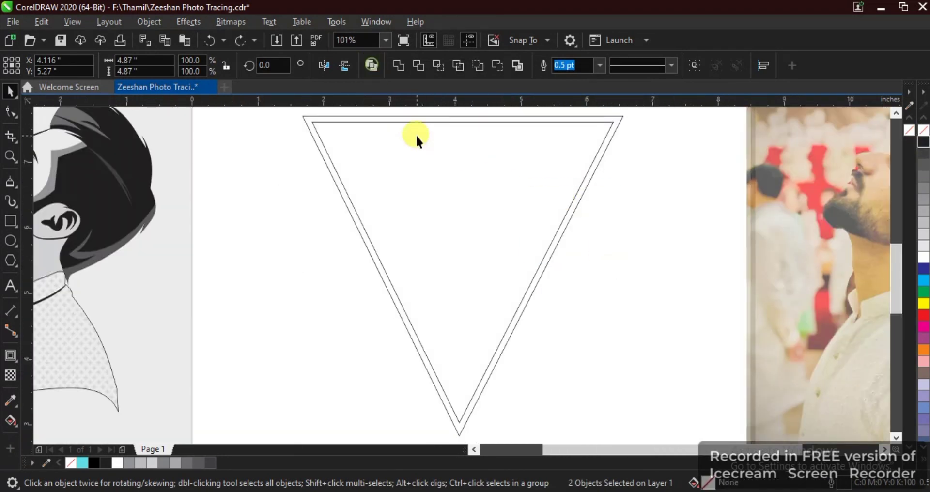
pyautogui.click(371, 65)
pyautogui.click(923, 142)
pyautogui.rightClick(910, 130)
pyautogui.click(330, 255)
pyautogui.scroll(-1, 331, 256)
pyautogui.scroll(2, 364, 191)
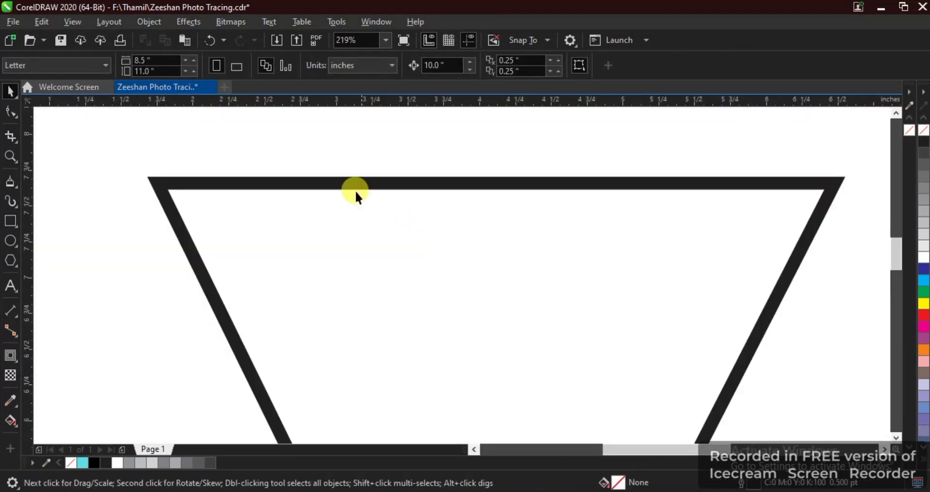
pyautogui.click(355, 194)
pyautogui.scroll(-3, 339, 174)
pyautogui.moveTo(293, 128); pyautogui.dragTo(524, 359)
pyautogui.hotkey('shift', 'F2')
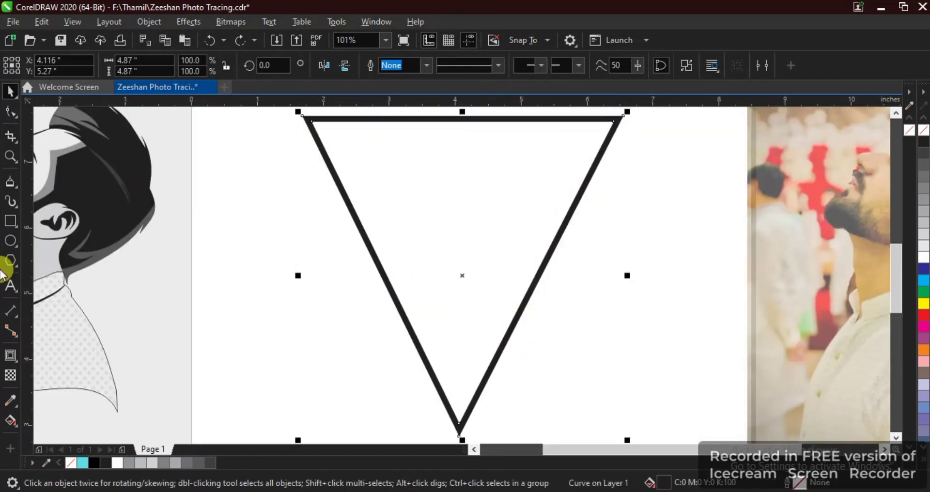
# Add a drop shadow around the triangle frame with 65 opacity and a feathering of 5
pyautogui.click(16, 338)
pyautogui.click(34, 356)
pyautogui.moveTo(373, 261); pyautogui.dragTo(622, 253)
pyautogui.press('space')
pyautogui.scroll(-1, 533, 230)
pyautogui.press('F2')
pyautogui.moveTo(376, 143); pyautogui.dragTo(602, 235)
pyautogui.hotkey('ctrl', 'z')
pyautogui.write('65')
pyautogui.press('Tab')
pyautogui.write('5')
pyautogui.press('Return')
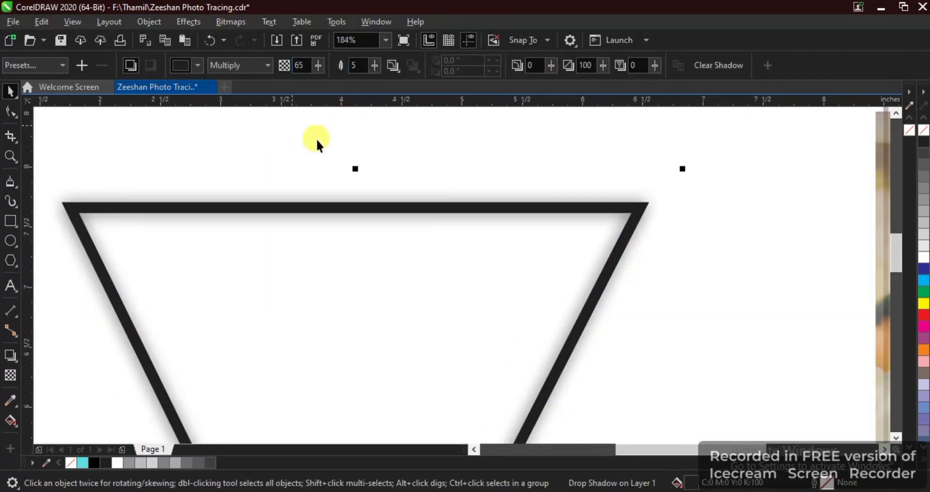
# Try a wider feathering direction for the frame's shadow, settle on a tighter one, and set the merge mode to Normal
pyautogui.click(393, 128)
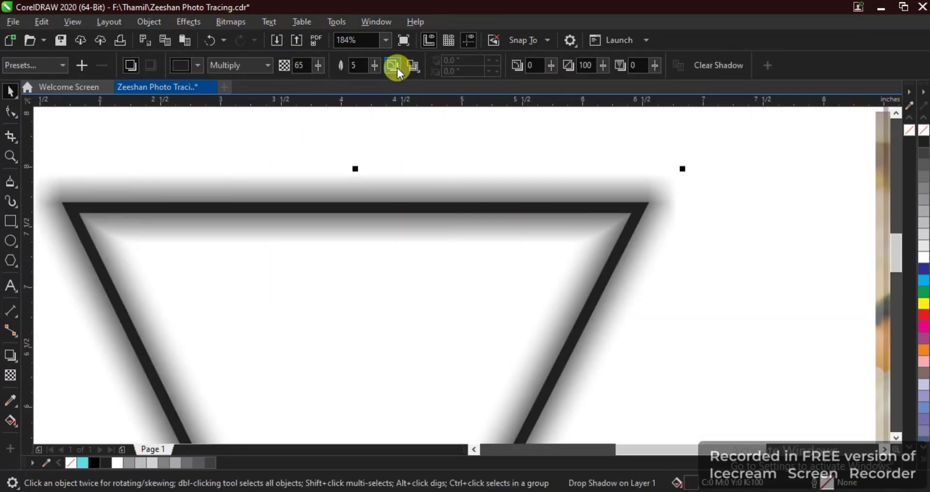
pyautogui.click(393, 113)
pyautogui.scroll(-2, 436, 195)
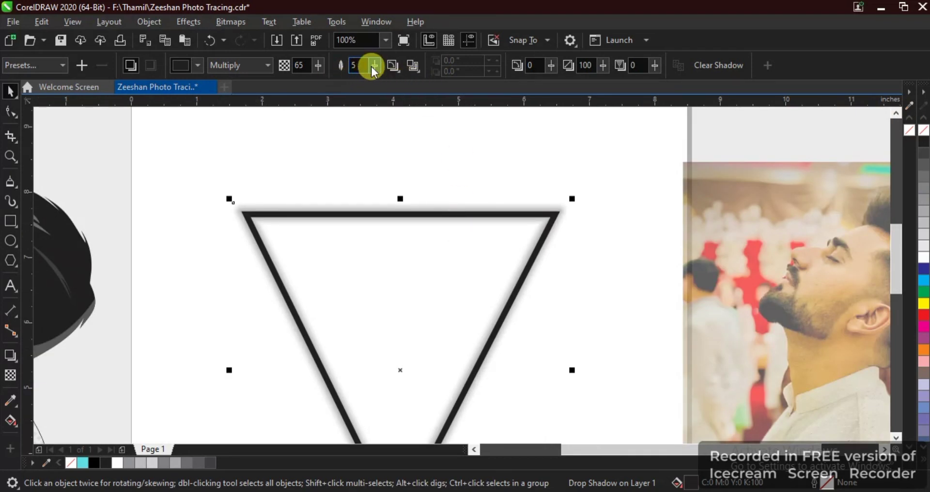
pyautogui.doubleClick(377, 215)
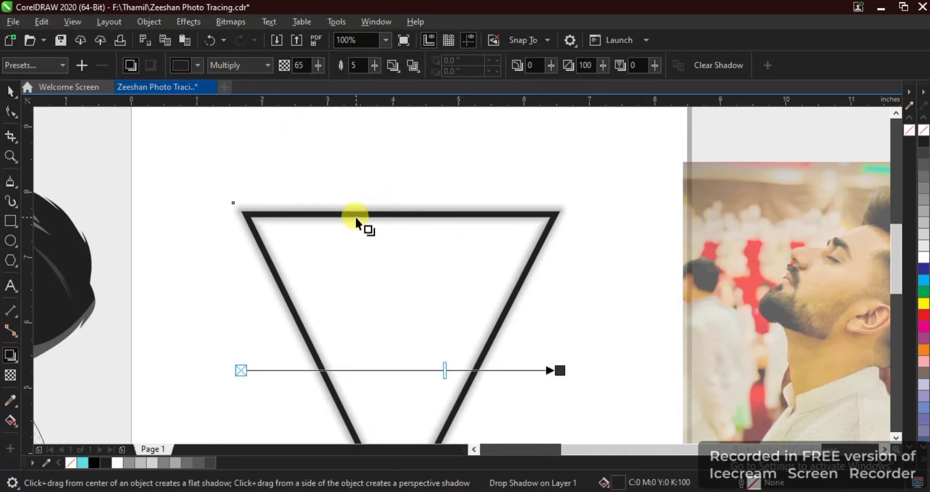
pyautogui.press('space')
pyautogui.moveTo(405, 223); pyautogui.dragTo(446, 209)
pyautogui.hotkey('ctrl', 'z')
pyautogui.hotkey('shift', 'F2')
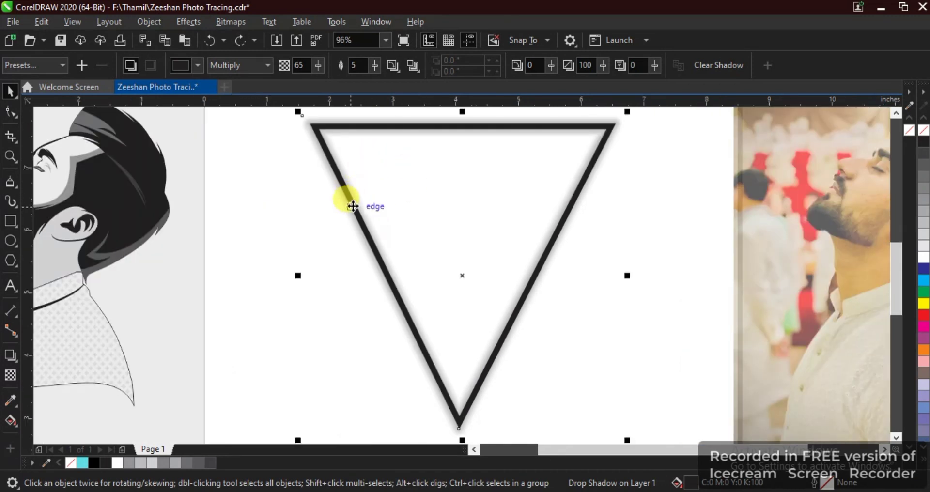
pyautogui.press('space')
pyautogui.scroll(-1, 376, 185)
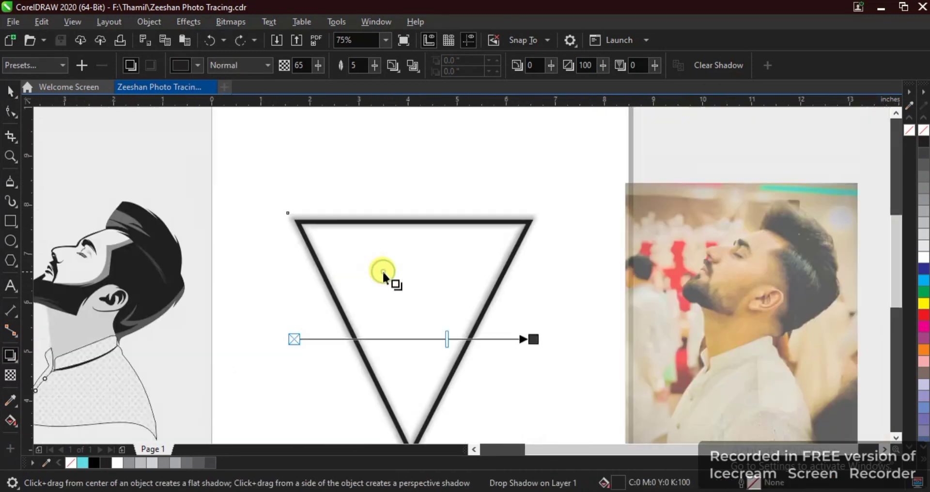
# Move the reference photo and the portrait group farther away from opposite sides of the page
pyautogui.scroll(-3, 386, 273)
pyautogui.press('space')
pyautogui.moveTo(265, 183); pyautogui.dragTo(279, 191)
pyautogui.scroll(1, 339, 234)
pyautogui.moveTo(579, 305); pyautogui.dragTo(743, 306)
pyautogui.moveTo(196, 228); pyautogui.dragTo(167, 233)
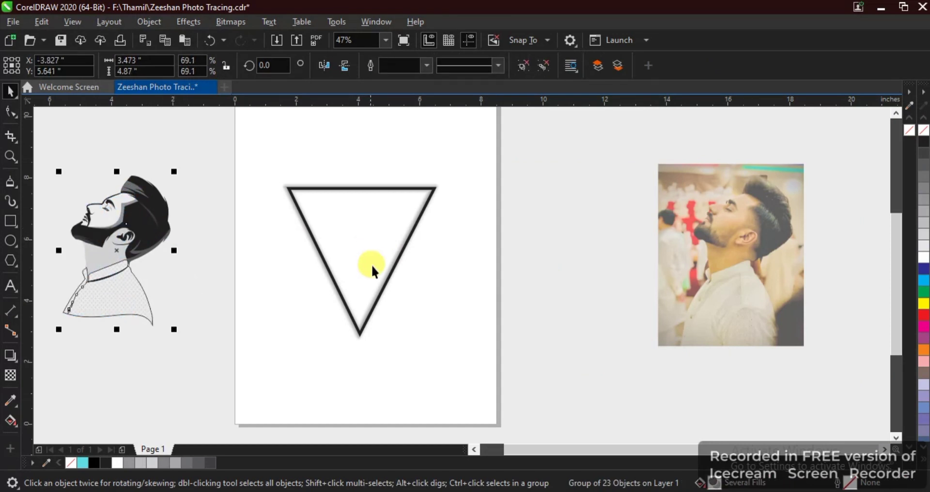
# Draw a 7.54 by 6.898 inch rectangle around the triangle, align their centers, and center both on the page
pyautogui.click(14, 224)
pyautogui.moveTo(249, 150)
pyautogui.mouseDown()
pyautogui.moveTo(401, 324)
pyautogui.moveTo(482, 362)
pyautogui.mouseUp()
pyautogui.press('space')
pyautogui.keyDown('shift'); pyautogui.click(406, 190); pyautogui.keyUp('shift')
pyautogui.press('c')
pyautogui.press('e')
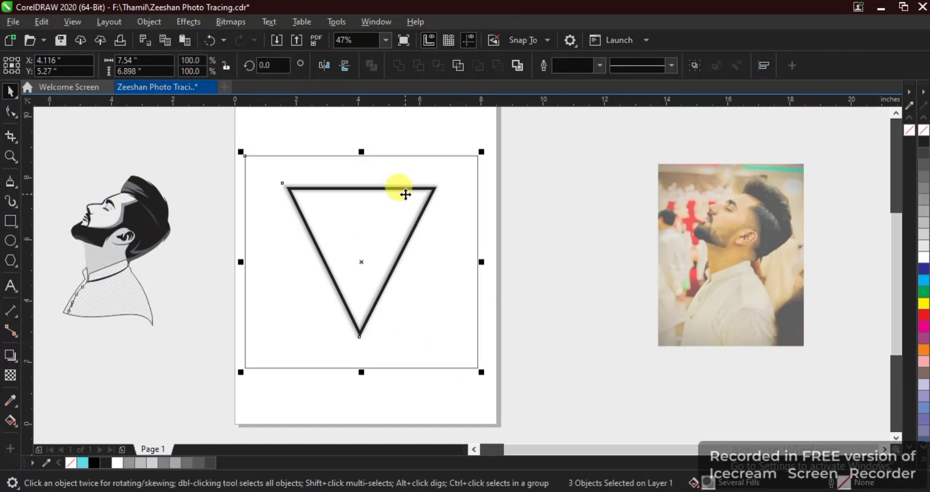
pyautogui.press('p')
pyautogui.press('Escape')
pyautogui.click(469, 206)
pyautogui.press('Escape')
# Fill the rectangle with black as a background and the triangle frame with white
pyautogui.click(471, 170)
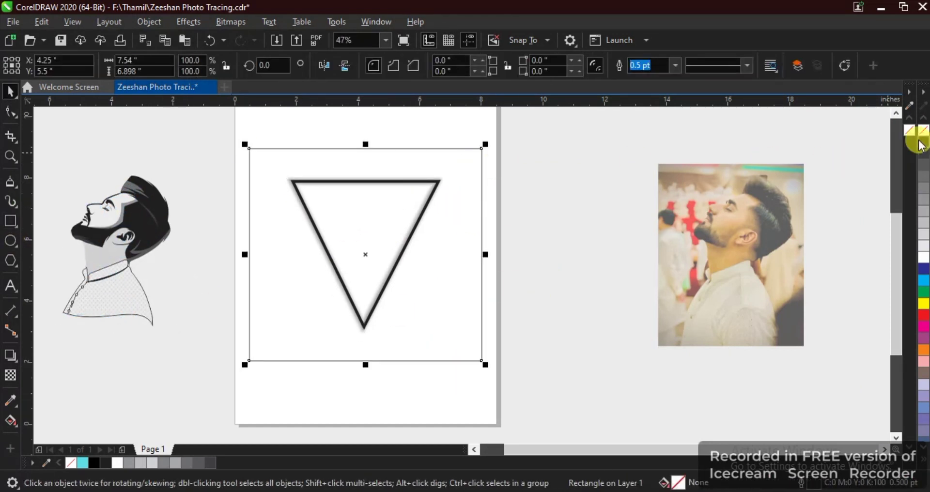
pyautogui.click(923, 142)
pyautogui.click(373, 194)
pyautogui.hotkey('shift', 'F2')
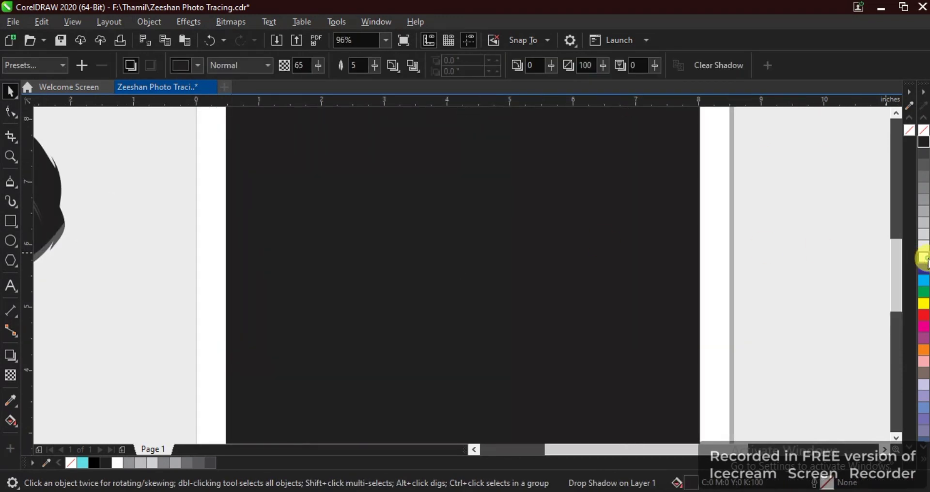
pyautogui.click(926, 258)
# Change the triangle's shadow color to the bright cyan-blue of the CMYK palette
pyautogui.scroll(-2, 561, 213)
pyautogui.press('F2')
pyautogui.moveTo(409, 140); pyautogui.dragTo(607, 235)
pyautogui.click(197, 65)
pyautogui.click(256, 150)
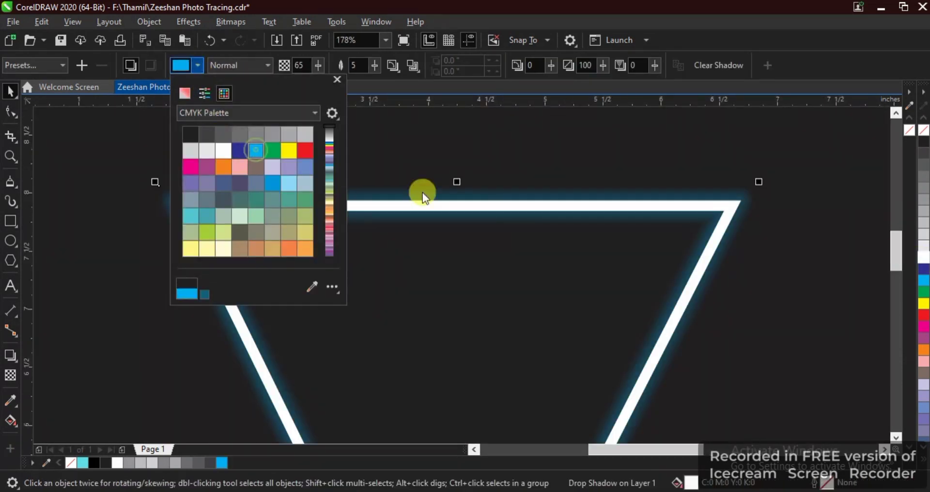
# Try a wider feathering direction for the triangle's blue glow
pyautogui.click(622, 194)
pyautogui.click(197, 65)
pyautogui.click(495, 205)
pyautogui.scroll(-4, 495, 205)
pyautogui.moveTo(519, 258); pyautogui.dragTo(668, 308)
pyautogui.hotkey('ctrl', 'z')
pyautogui.click(429, 207)
pyautogui.press('F2')
pyautogui.moveTo(408, 166); pyautogui.dragTo(613, 354)
pyautogui.moveTo(428, 249)
pyautogui.mouseDown()
pyautogui.moveTo(444, 251)
pyautogui.moveTo(428, 248)
pyautogui.mouseUp()
pyautogui.click(392, 66)
pyautogui.click(401, 130)
pyautogui.click(434, 184)
pyautogui.scroll(-2, 434, 184)
pyautogui.press('F2')
pyautogui.moveTo(326, 160); pyautogui.dragTo(523, 312)
pyautogui.press('F6')
pyautogui.rightClick(393, 161)
pyautogui.click(455, 141)
pyautogui.press('Delete')
pyautogui.press('space')
pyautogui.moveTo(392, 158); pyautogui.dragTo(449, 146)
pyautogui.hotkey('ctrl', 'z')
pyautogui.hotkey('ctrl', 'z')
pyautogui.hotkey('ctrl', 'z')
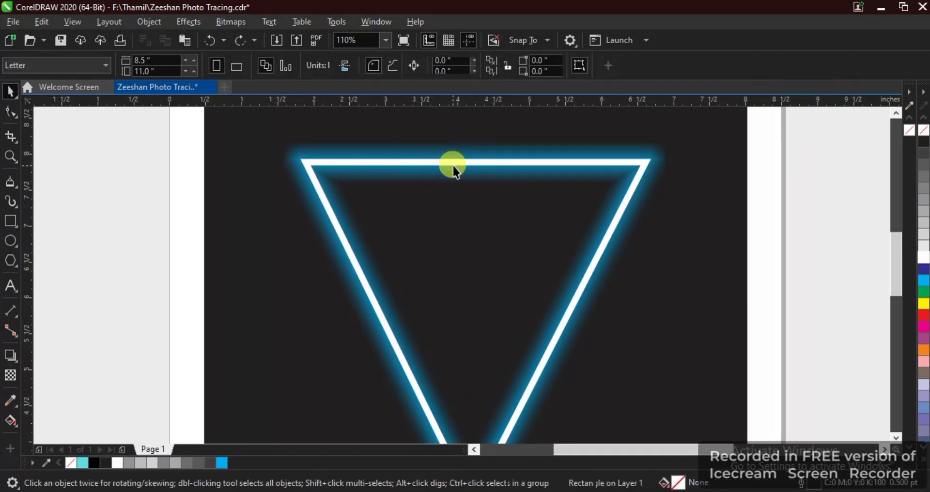
# Compare several feathering directions for the blue glow and keep a tight, subtle spread around the frame
pyautogui.click(453, 167)
pyautogui.click(393, 65)
pyautogui.click(394, 77)
pyautogui.click(393, 65)
pyautogui.click(394, 113)
pyautogui.click(393, 65)
pyautogui.click(396, 141)
pyautogui.scroll(-2, 464, 235)
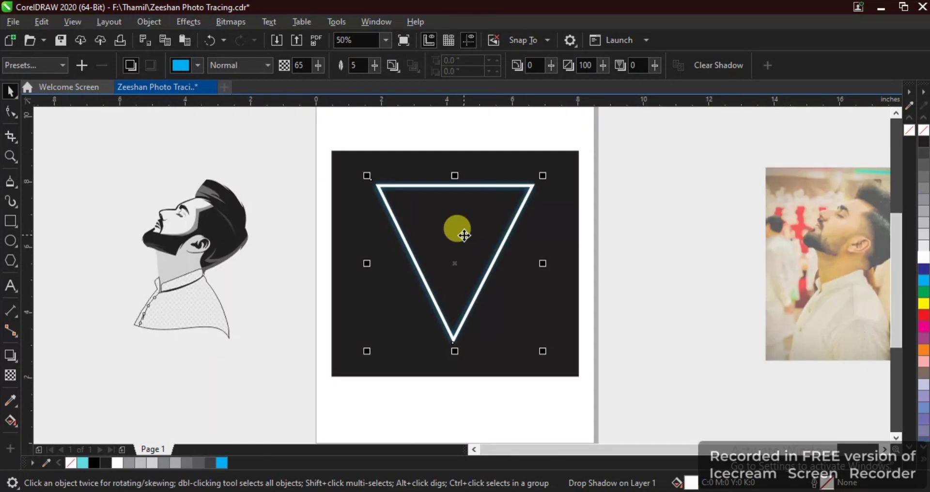
# Try separating the blue glow from the triangle and fading it with a linear fountain transparency
pyautogui.scroll(2, 436, 194)
pyautogui.rightClick(433, 196)
pyautogui.click(428, 187)
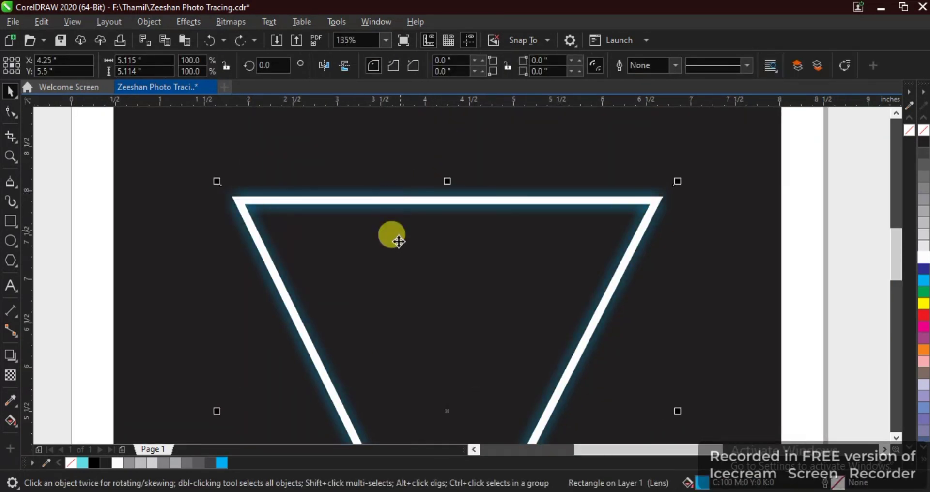
pyautogui.click(6, 375)
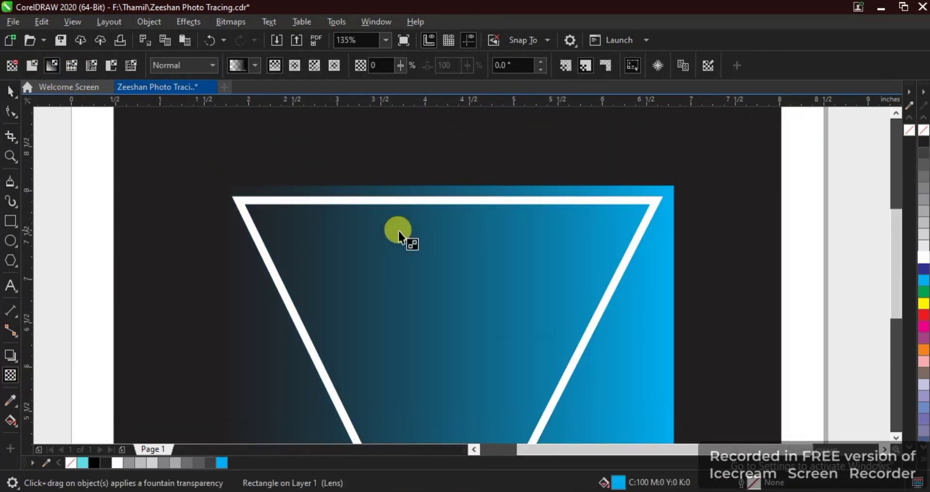
pyautogui.scroll(-2, 389, 226)
pyautogui.press('space')
# Undo the fountain transparency and the separation of the blue glow from the triangle
pyautogui.hotkey('ctrl', 'z')
pyautogui.press('space')
pyautogui.hotkey('ctrl', 'z')
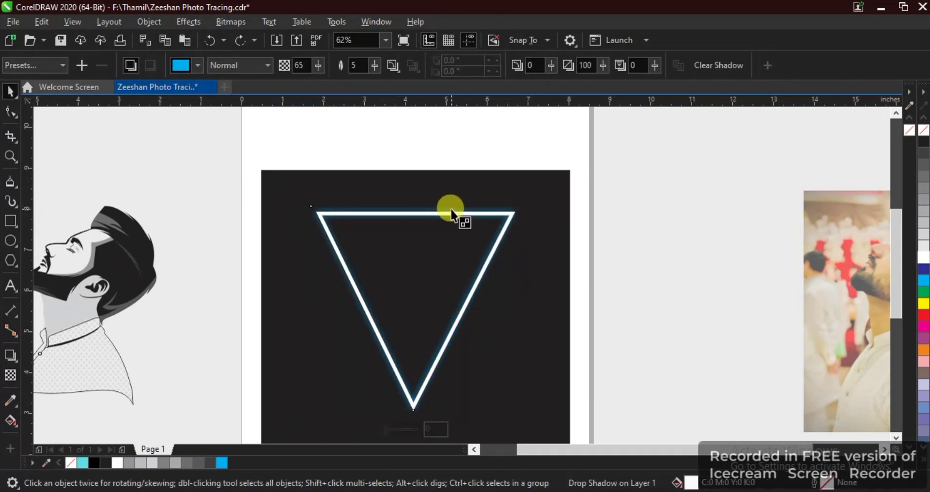
pyautogui.hotkey('ctrl', 'z')
pyautogui.hotkey('ctrl', 'z')
pyautogui.press('space')
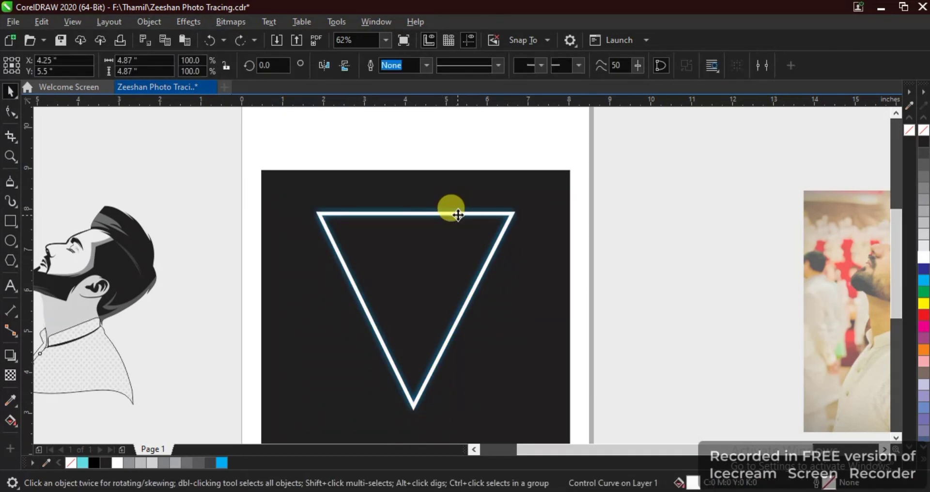
# Break the blue glow apart from the triangle and convert it to a 600 dpi CMYK bitmap
pyautogui.click(520, 189)
pyautogui.hotkey('ctrl', 'z')
pyautogui.click(231, 22)
pyautogui.click(253, 38)
pyautogui.click(485, 328)
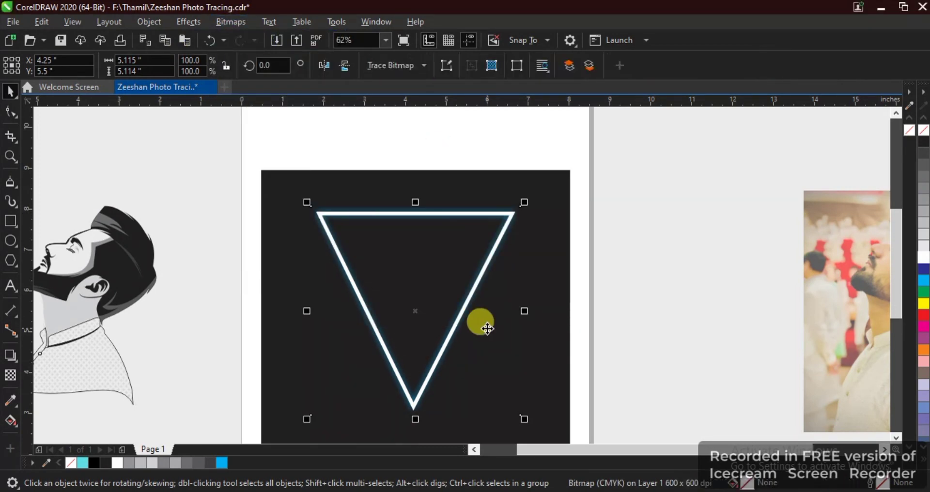
# Fade out the left side of the blue glow bitmap with a linear fountain transparency
pyautogui.click(10, 356)
pyautogui.click(305, 211)
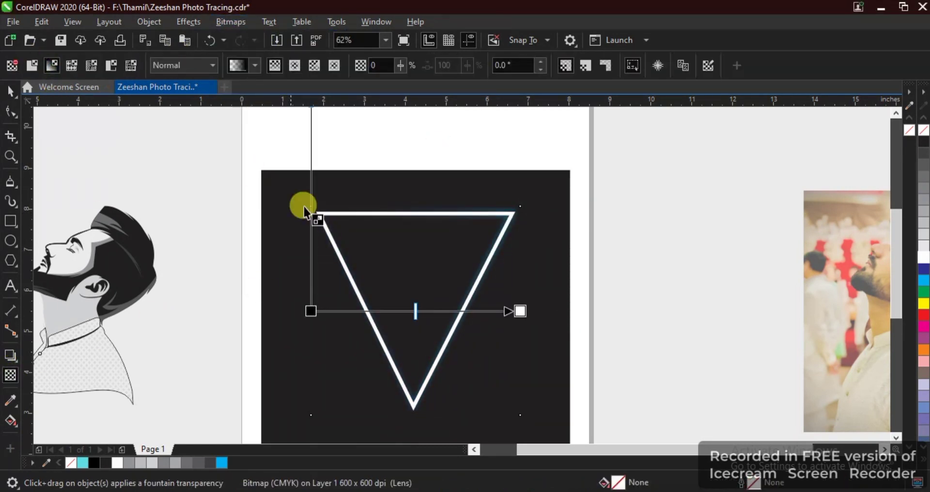
pyautogui.scroll(2, 429, 173)
pyautogui.scroll(2, 568, 293)
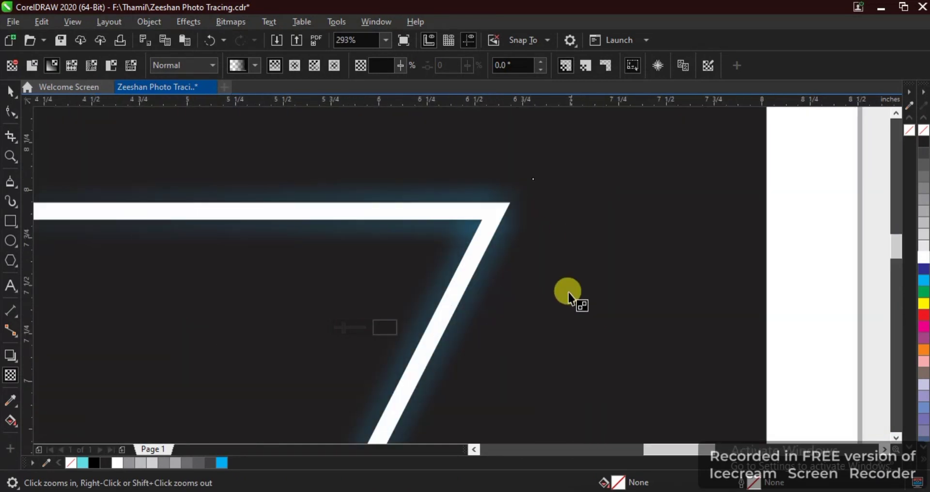
pyautogui.scroll(-1, 505, 300)
pyautogui.scroll(-2, 522, 372)
pyautogui.scroll(2, 522, 372)
pyautogui.hotkey('ctrl', 'z')
pyautogui.hotkey('ctrl', 'z')
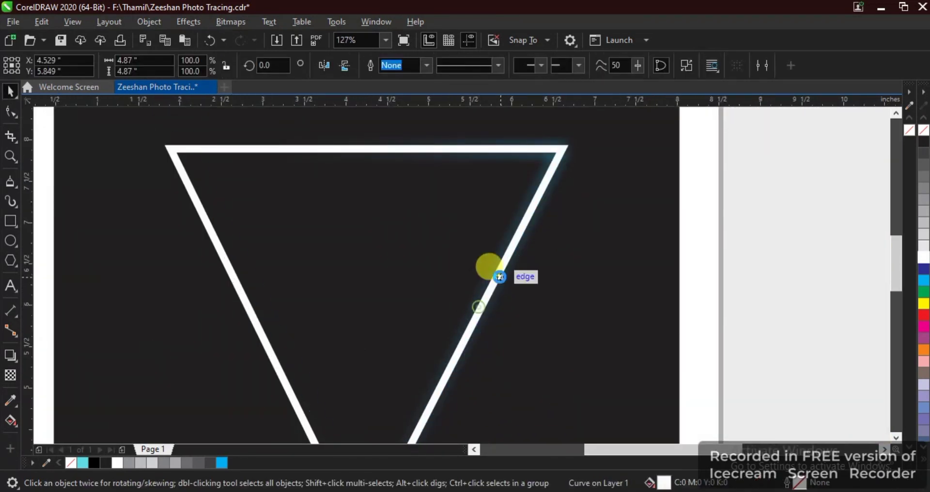
# Move the blue glow bitmap straight down off the page to Y -4.5 inches
pyautogui.click(549, 140)
pyautogui.press('F4')
pyautogui.press('Down')
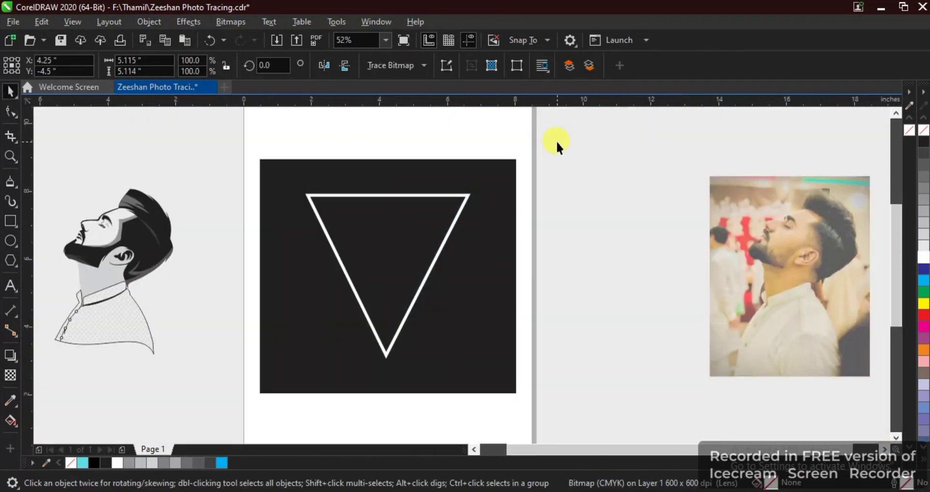
pyautogui.press('F4')
pyautogui.click(588, 319)
# Add a new drop shadow to the white triangle with 65 opacity, a feathering of 5, and a changed feathering direction
pyautogui.press('F2')
pyautogui.moveTo(516, 288); pyautogui.dragTo(337, 90)
pyautogui.press('F2')
pyautogui.moveTo(312, 157); pyautogui.dragTo(606, 389)
pyautogui.click(10, 376)
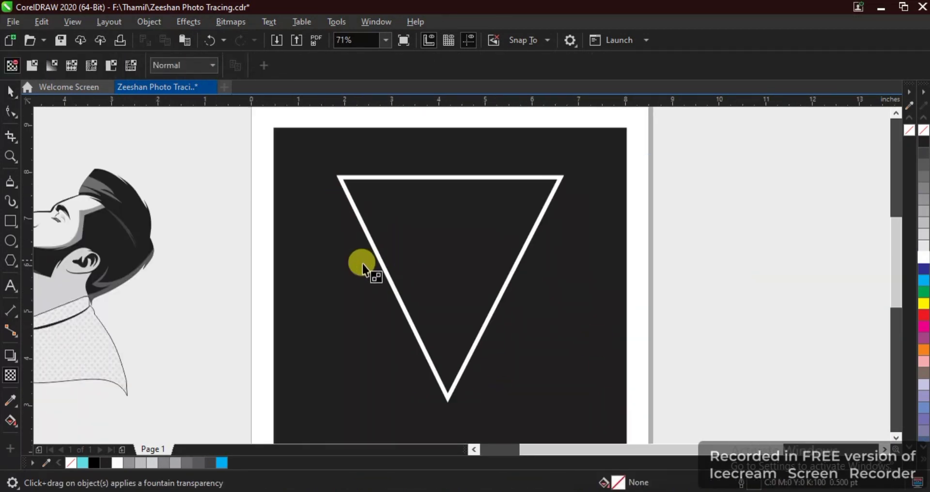
pyautogui.hotkey('ctrl', 'z')
pyautogui.press('space')
pyautogui.moveTo(386, 272); pyautogui.dragTo(562, 283)
pyautogui.hotkey('ctrl', 'z')
pyautogui.click(10, 356)
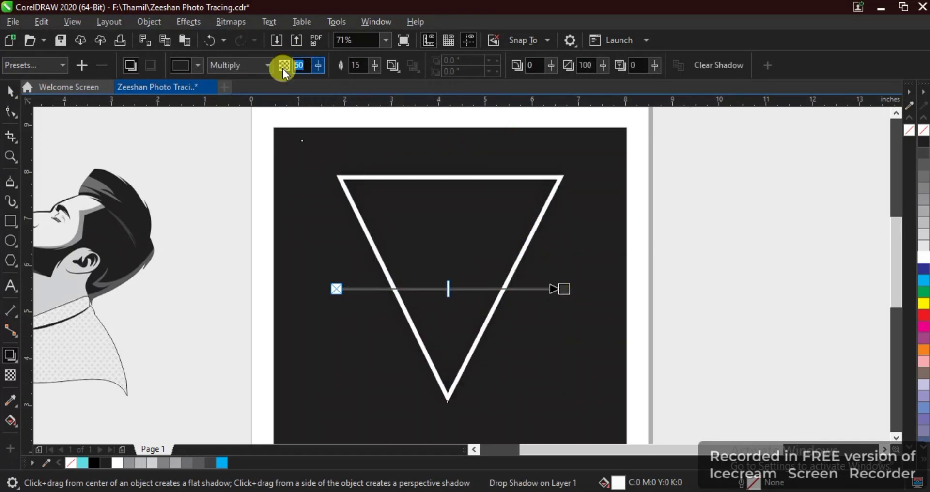
pyautogui.click(393, 65)
pyautogui.click(405, 146)
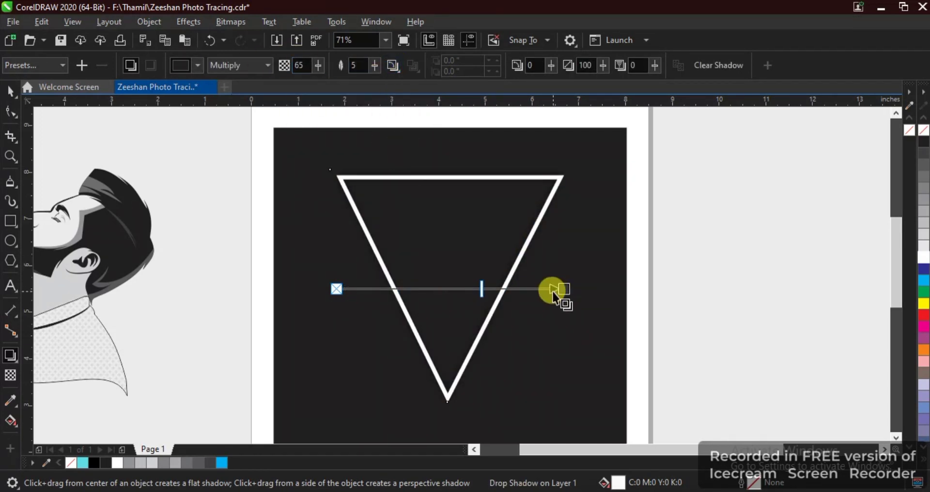
# Color the new triangle shadow magenta
pyautogui.click(197, 66)
pyautogui.click(561, 291)
pyautogui.click(197, 66)
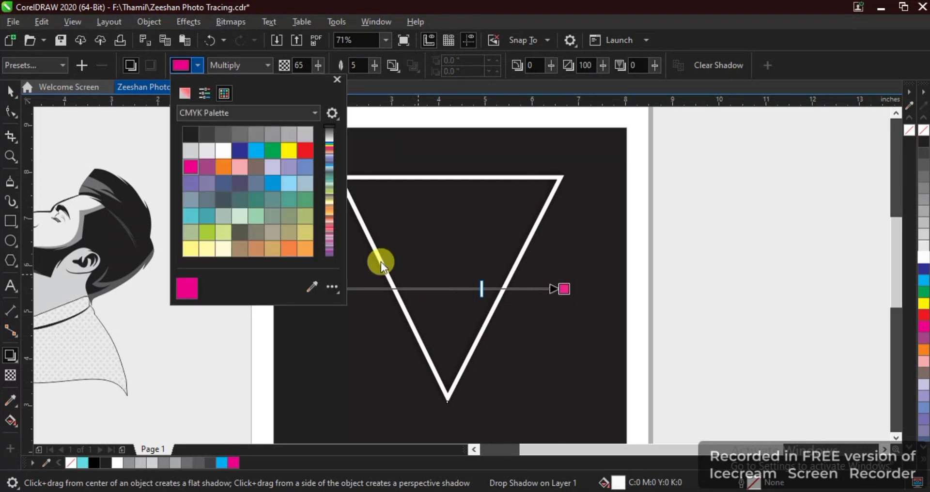
pyautogui.click(432, 292)
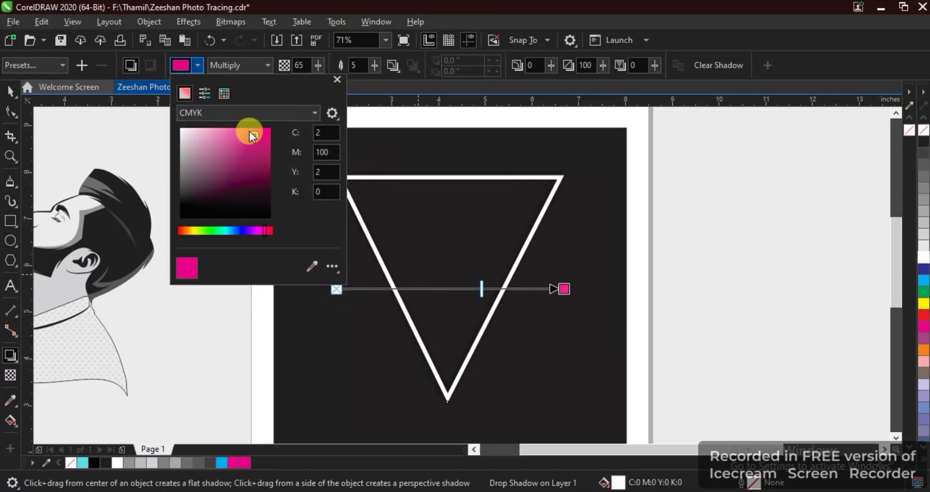
pyautogui.click(337, 79)
# Place the triangle with its magenta glow above the page, centered at about X 4.25 and Y 15.5 inches
pyautogui.press('space')
pyautogui.hotkey('ctrl', 'z')
pyautogui.moveTo(366, 235); pyautogui.dragTo(419, 241)
pyautogui.hotkey('ctrl', 'z')
pyautogui.click(377, 260)
pyautogui.press('space')
pyautogui.press('space')
pyautogui.click(429, 250)
pyautogui.hotkey('ctrl', 's')
pyautogui.hotkey('shift', 'F4')
pyautogui.press('F2')
pyautogui.moveTo(330, 185); pyautogui.dragTo(652, 361)
pyautogui.moveTo(373, 167); pyautogui.dragTo(676, 193)
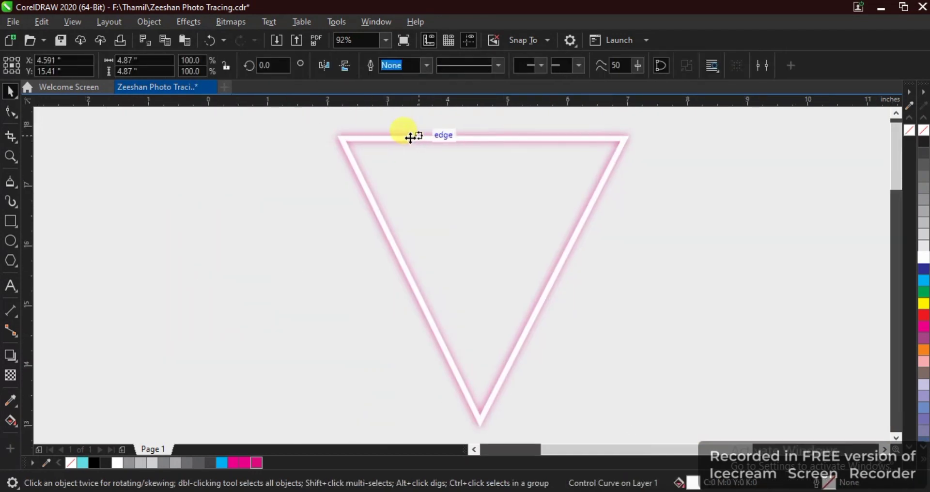
# Separate the magenta glow from the triangle and convert it to a 600 dpi CMYK bitmap
pyautogui.click(410, 138)
pyautogui.press('Escape')
pyautogui.click(411, 118)
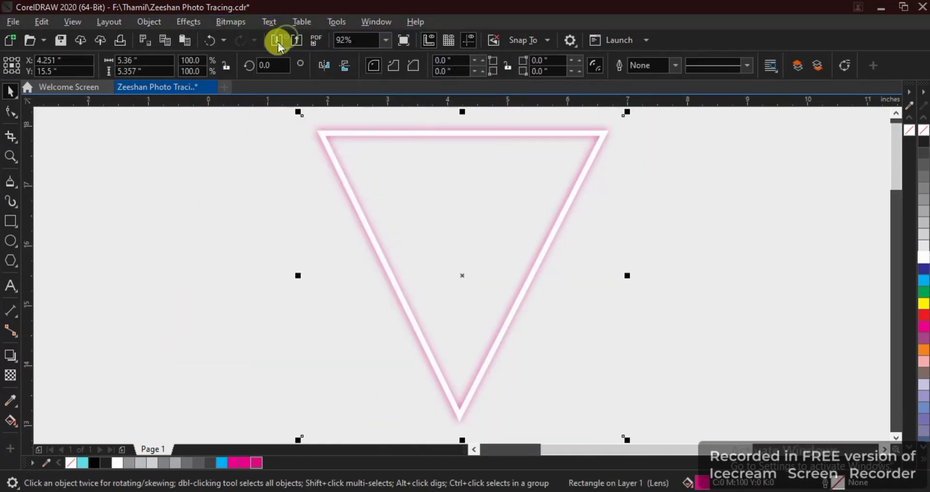
pyautogui.click(230, 21)
pyautogui.click(298, 41)
pyautogui.click(478, 323)
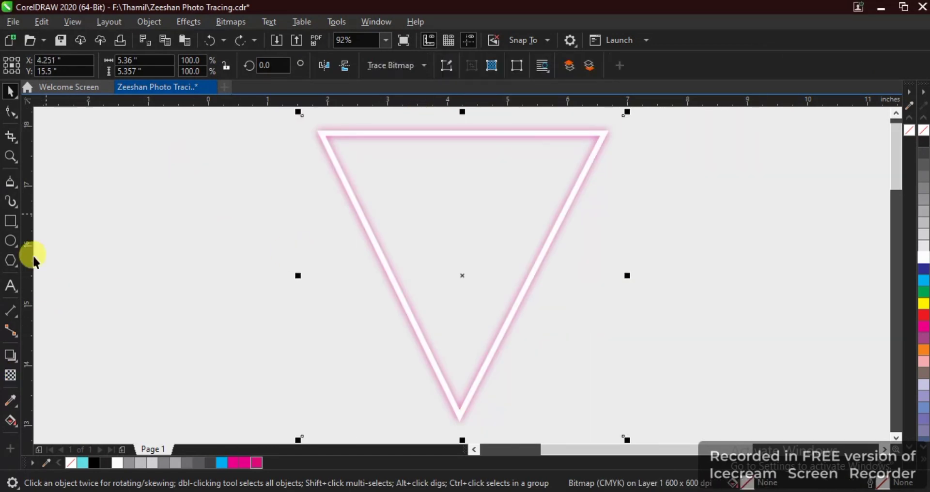
# Fade out the left side of the magenta glow bitmap with a linear fountain transparency, and try shifting the glow off the triangle
pyautogui.click(10, 375)
pyautogui.click(51, 66)
pyautogui.moveTo(368, 268); pyautogui.dragTo(391, 268)
pyautogui.press('space')
pyautogui.moveTo(542, 259); pyautogui.dragTo(565, 252)
pyautogui.hotkey('ctrl', 'z')
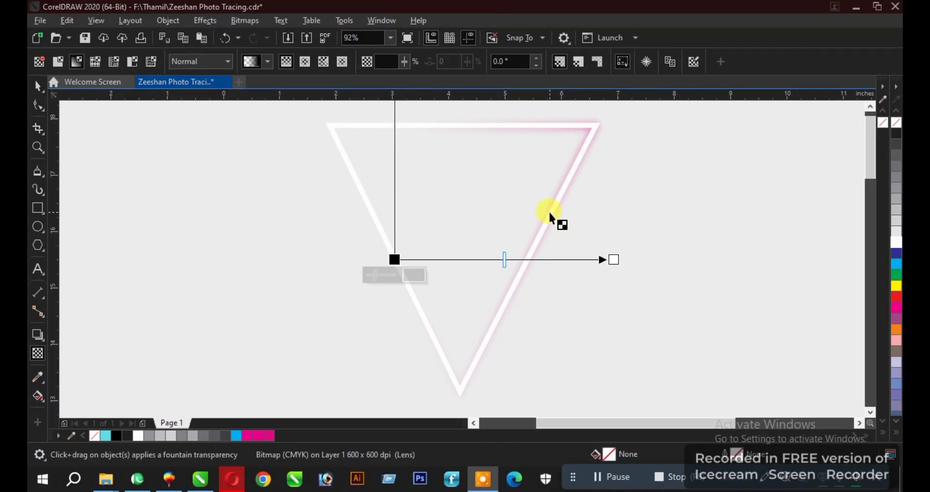
pyautogui.click(604, 250)
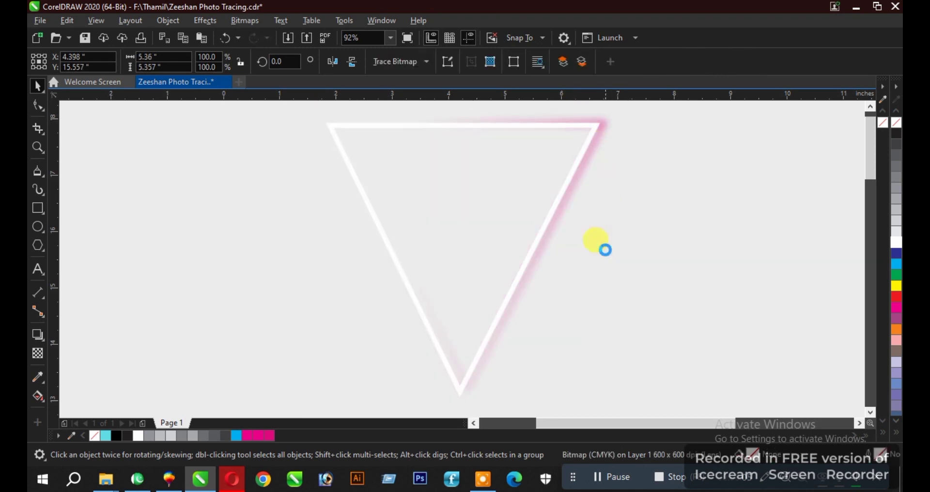
# Mirror the magenta glow horizontally and place it along the triangle's left side, centered at X 4.225 and Y 15.5 inches
pyautogui.moveTo(619, 262); pyautogui.dragTo(292, 259)
pyautogui.moveTo(192, 257); pyautogui.dragTo(480, 253)
pyautogui.press('F2')
pyautogui.moveTo(421, 108); pyautogui.dragTo(349, 193)
pyautogui.press('F4')
pyautogui.press('F2')
pyautogui.moveTo(537, 157); pyautogui.dragTo(561, 170)
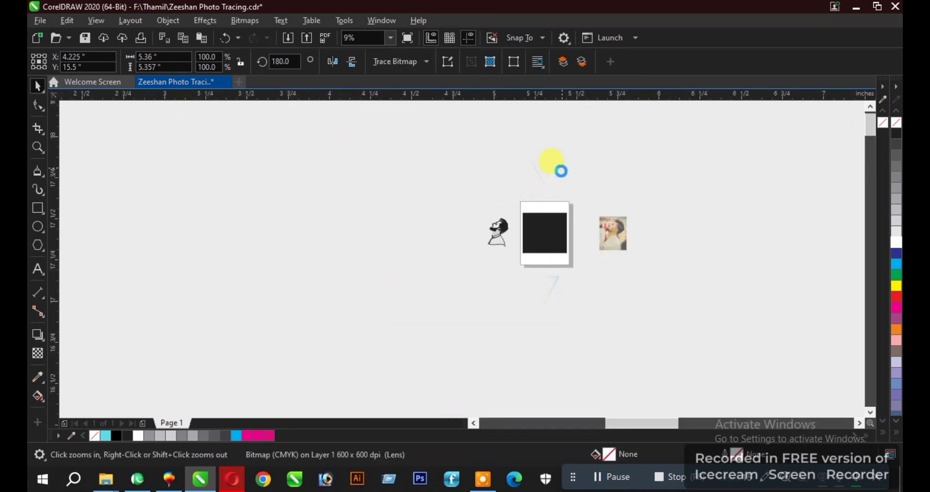
# Fill the triangle black and move it together with its magenta glow 10 inches down onto the page
pyautogui.click(581, 154)
pyautogui.click(896, 134)
pyautogui.press('F4')
pyautogui.keyDown('shift'); pyautogui.click(446, 120); pyautogui.keyUp('shift')
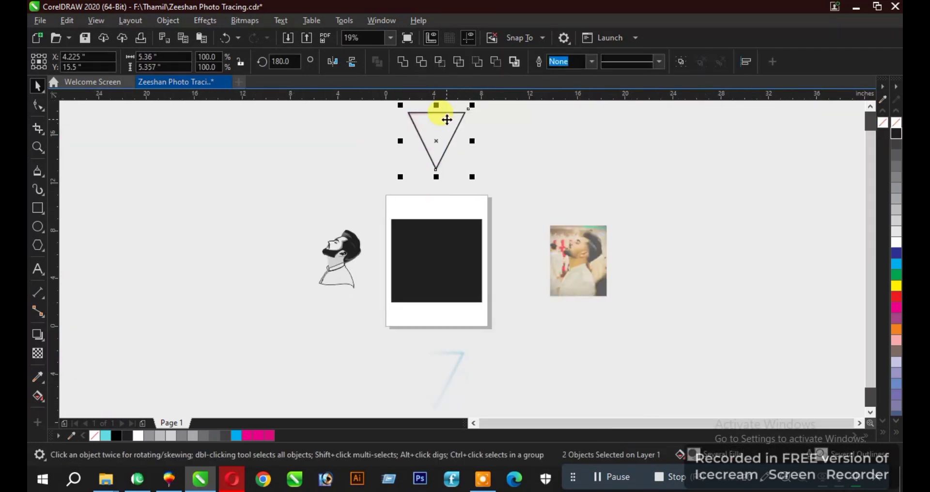
pyautogui.press('Down')
pyautogui.hotkey('shift', 'F2')
pyautogui.click(665, 182)
# Move the blue glow 10 inches up from below the page onto the triangle
pyautogui.press('F4')
pyautogui.moveTo(353, 291); pyautogui.dragTo(506, 421)
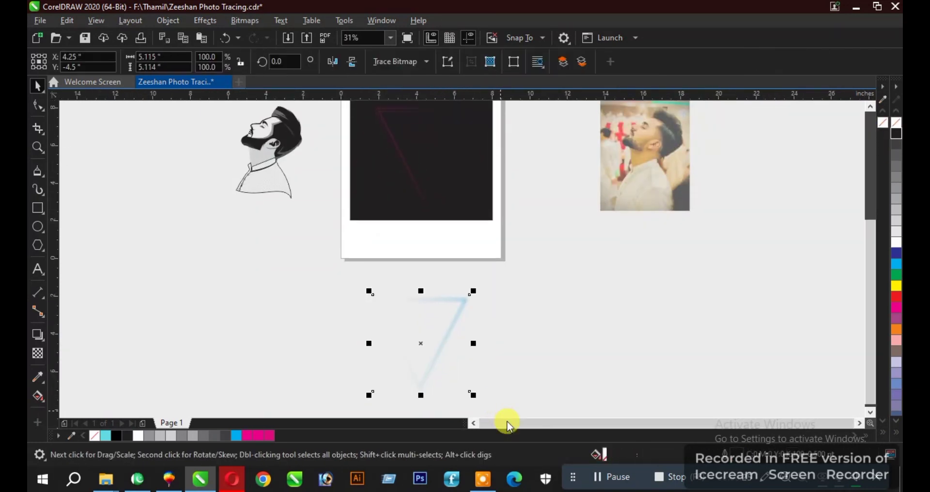
pyautogui.press('Up')
pyautogui.hotkey('shift', 'F2')
pyautogui.press('F4')
# Delete the black background rectangle and group the triangle with its magenta and blue glows
pyautogui.moveTo(646, 144); pyautogui.dragTo(582, 204)
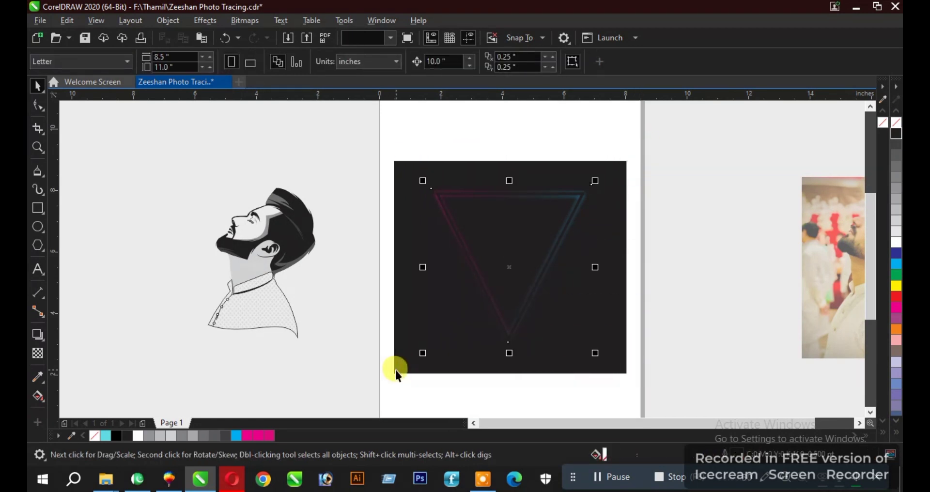
pyautogui.click(589, 179)
pyautogui.press('Delete')
pyautogui.moveTo(638, 150); pyautogui.dragTo(409, 401)
pyautogui.hotkey('shift', 'F2')
pyautogui.press('F4')
# Try to position the portrait over the glowing triangle by hand
pyautogui.moveTo(153, 223); pyautogui.dragTo(387, 201)
pyautogui.hotkey('shift', 'F2')
pyautogui.press('F4')
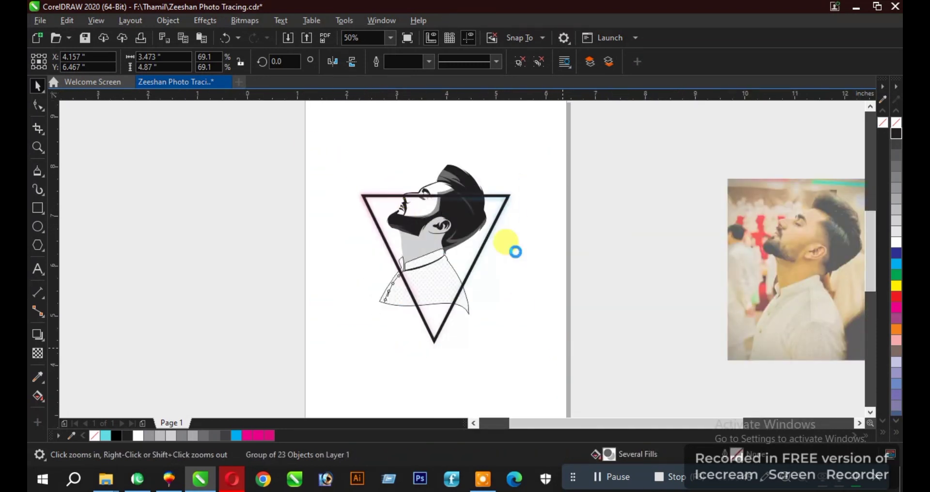
pyautogui.hotkey('shift', 'F2')
pyautogui.click(496, 190)
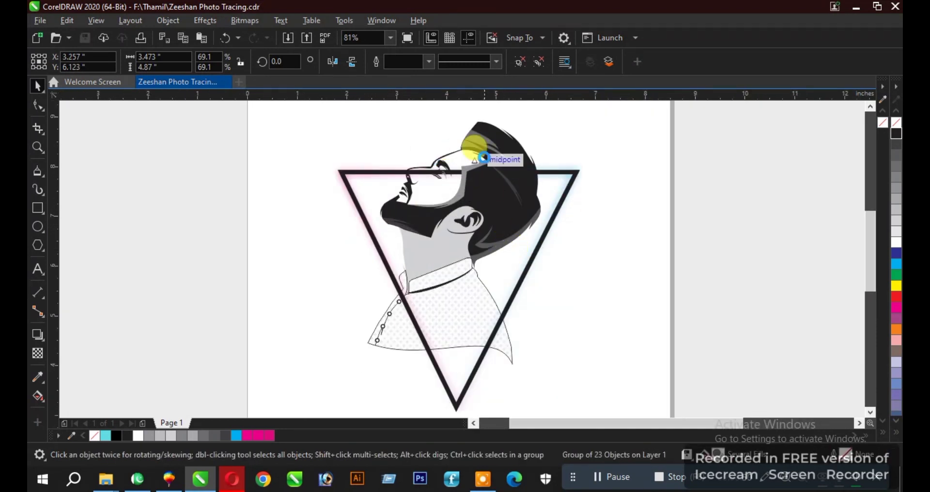
pyautogui.hotkey('ctrl', 'z')
# Align the portrait's horizontal center with the triangle so that it sits at X 4.225 inches
pyautogui.moveTo(316, 258); pyautogui.dragTo(290, 253)
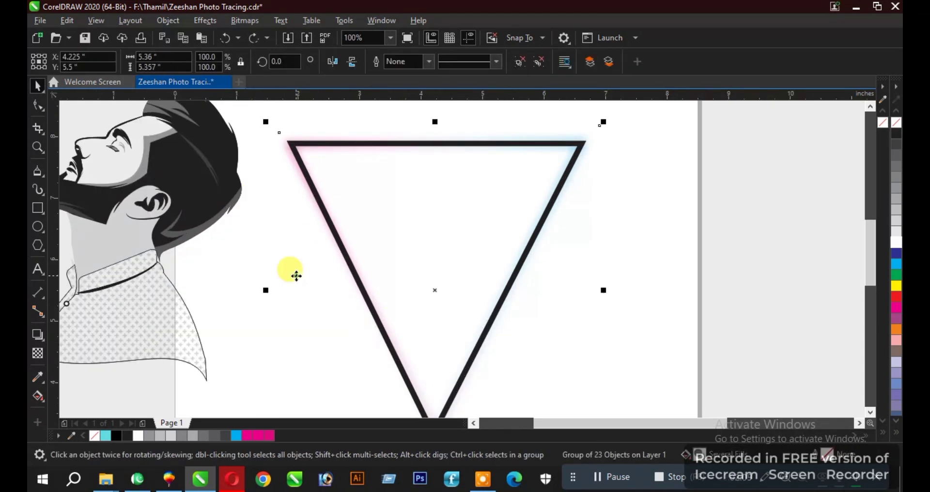
pyautogui.scroll(-1, 295, 275)
pyautogui.press('F2')
pyautogui.moveTo(166, 181); pyautogui.dragTo(300, 293)
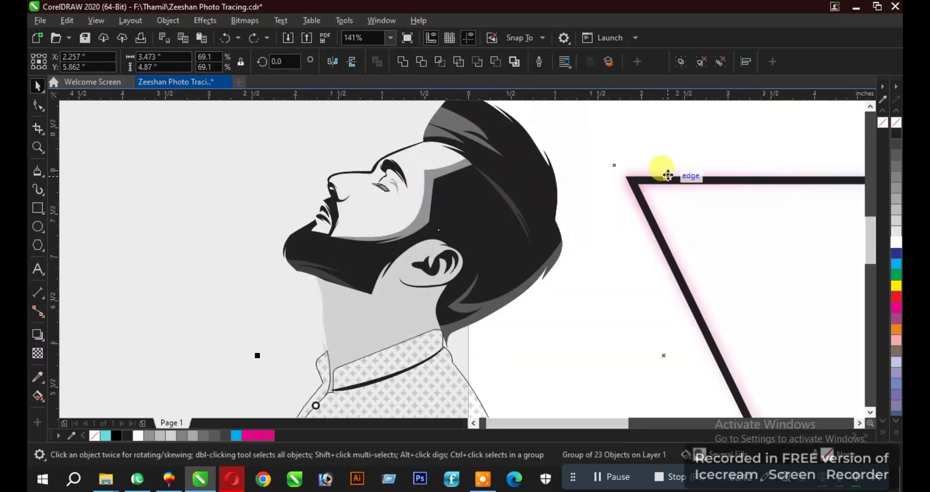
pyautogui.press('c')
pyautogui.scroll(-2, 666, 195)
pyautogui.click(574, 176)
pyautogui.press('Delete')
# Move the centered portrait 10 inches to the left, off the page
pyautogui.click(785, 154)
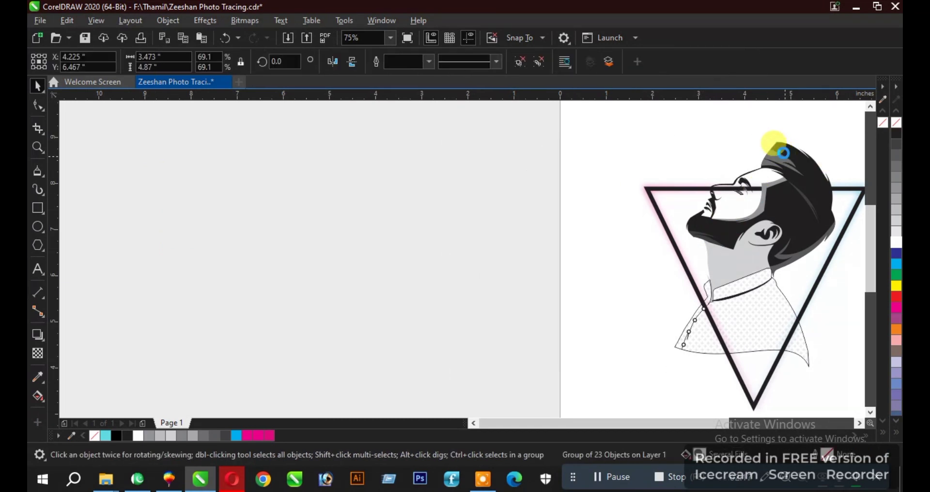
pyautogui.press('Left')
pyautogui.click(782, 165)
# Draw a closed freehand curve with a 0.5 pt outline around the face, about 1.87 by 1.33 inches, following the profile and running inside the beard and hair
pyautogui.press('F2')
pyautogui.moveTo(253, 161); pyautogui.dragTo(326, 219)
pyautogui.click(43, 176)
pyautogui.click(71, 172)
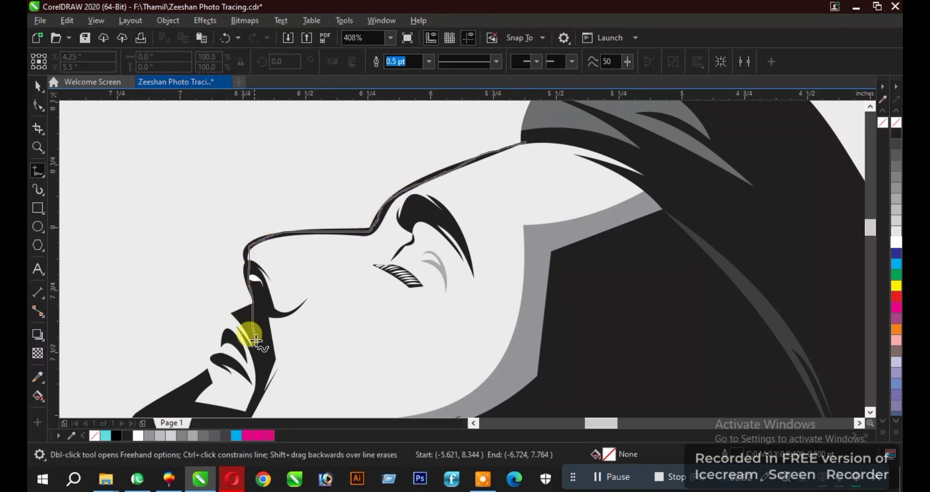
pyautogui.moveTo(256, 341); pyautogui.dragTo(261, 377)
pyautogui.scroll(-1, 260, 375)
pyautogui.press('F2')
pyautogui.moveTo(246, 296); pyautogui.dragTo(367, 450)
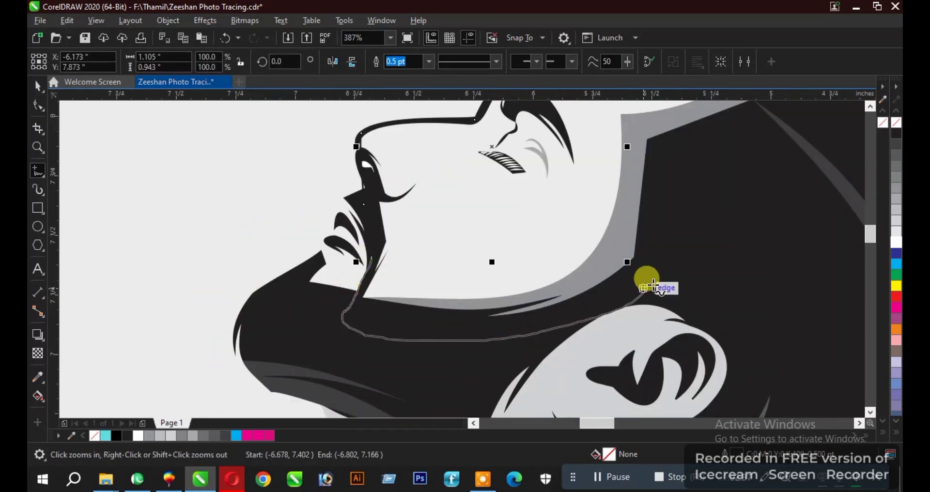
pyautogui.moveTo(653, 286); pyautogui.dragTo(724, 168)
pyautogui.scroll(-1, 712, 179)
pyautogui.moveTo(573, 286); pyautogui.dragTo(573, 305)
pyautogui.press('F2')
pyautogui.moveTo(538, 110); pyautogui.dragTo(789, 346)
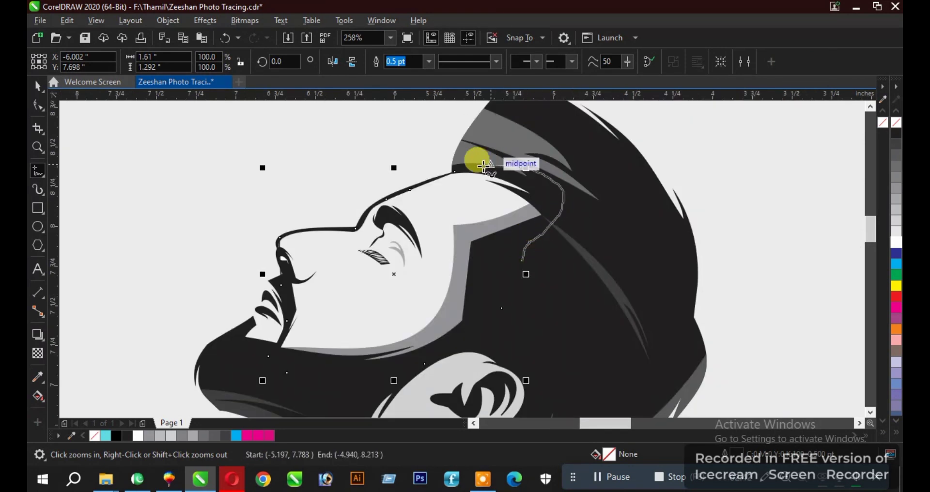
# Fill the freehand face shape white and place it behind the portrait's features
pyautogui.click(896, 244)
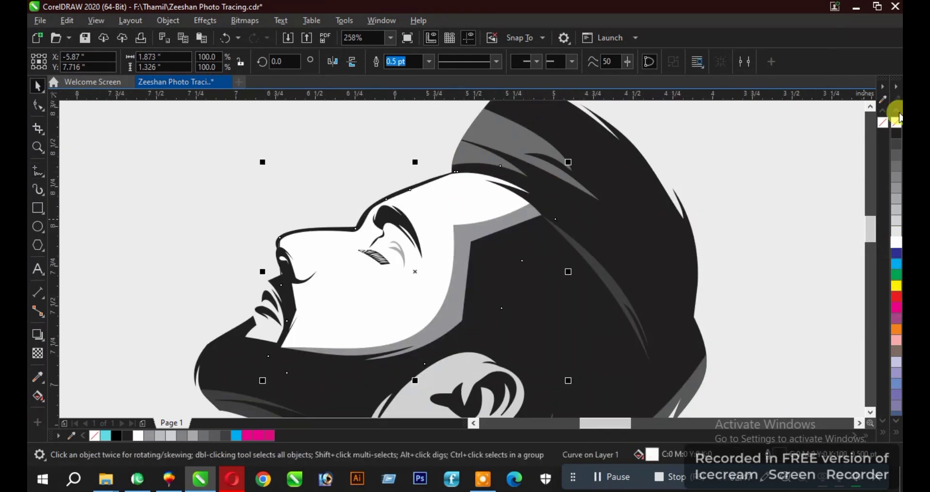
pyautogui.scroll(-4, 297, 193)
pyautogui.press('space')
# Group the white face shape with the portrait and move the group back onto the triangle at X 4.225 and Y 6.467 inches
pyautogui.moveTo(189, 149); pyautogui.dragTo(469, 396)
pyautogui.press('F2')
pyautogui.moveTo(657, 332); pyautogui.dragTo(364, 115)
pyautogui.press('F3')
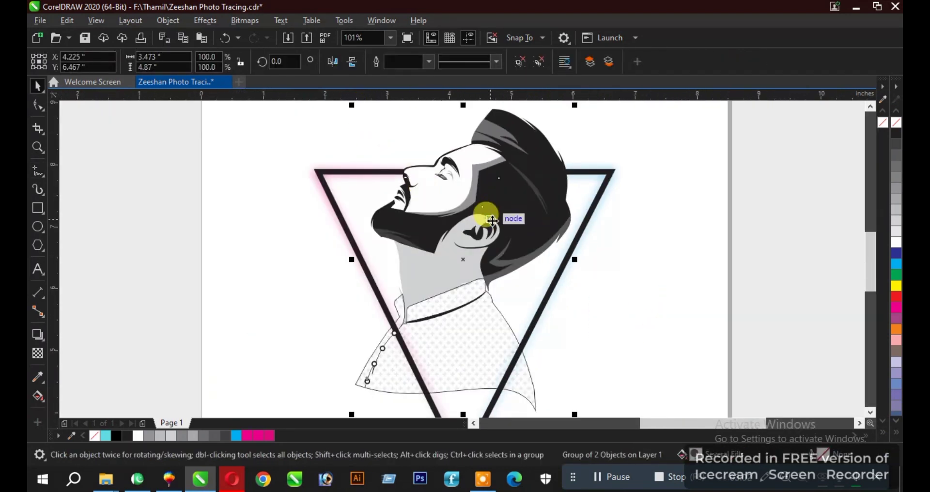
# Make a white copy of the portrait with a thick white outline and place it behind the portrait, over the triangle
pyautogui.click(896, 245)
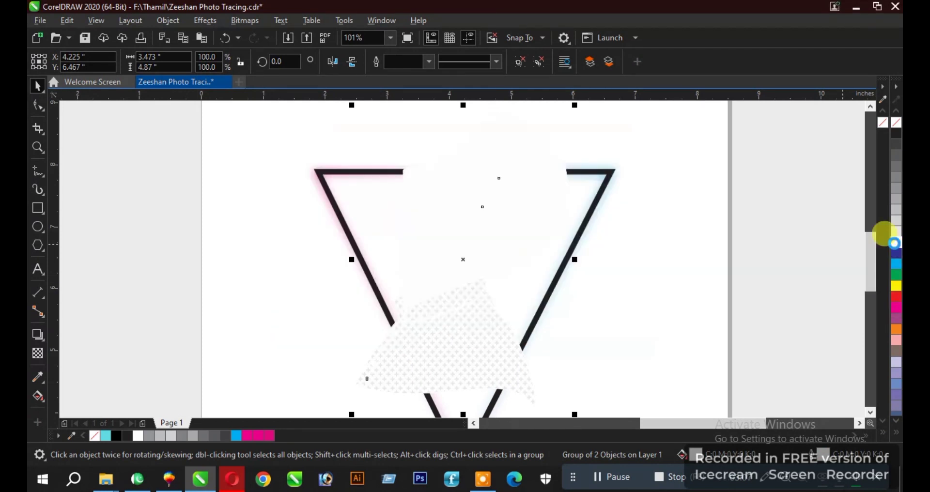
pyautogui.click(269, 228)
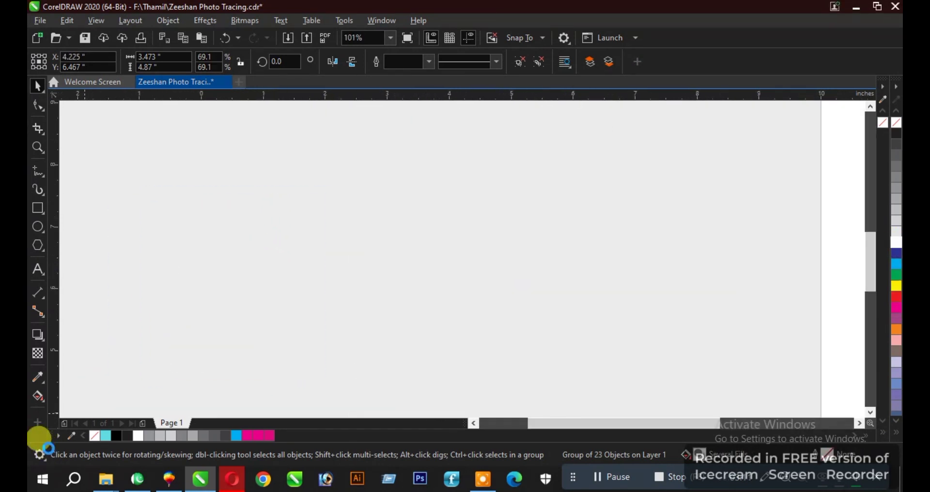
pyautogui.press('F2')
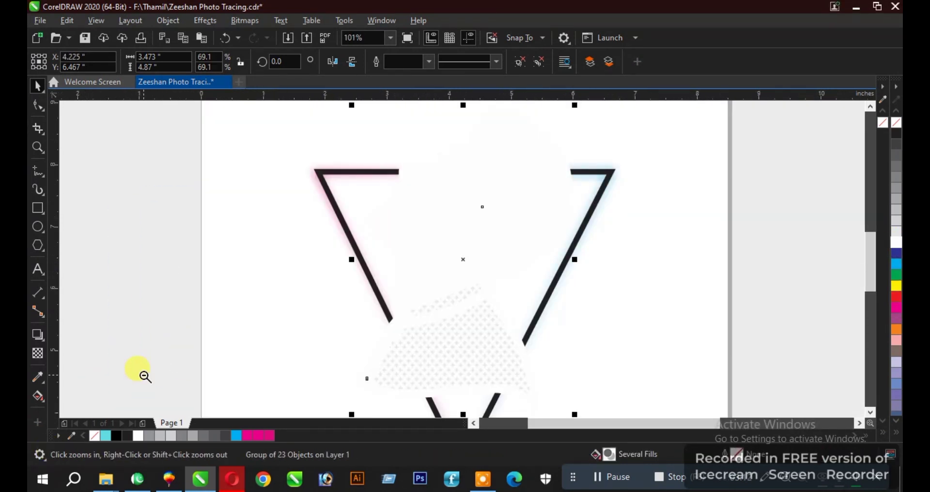
pyautogui.click(529, 301)
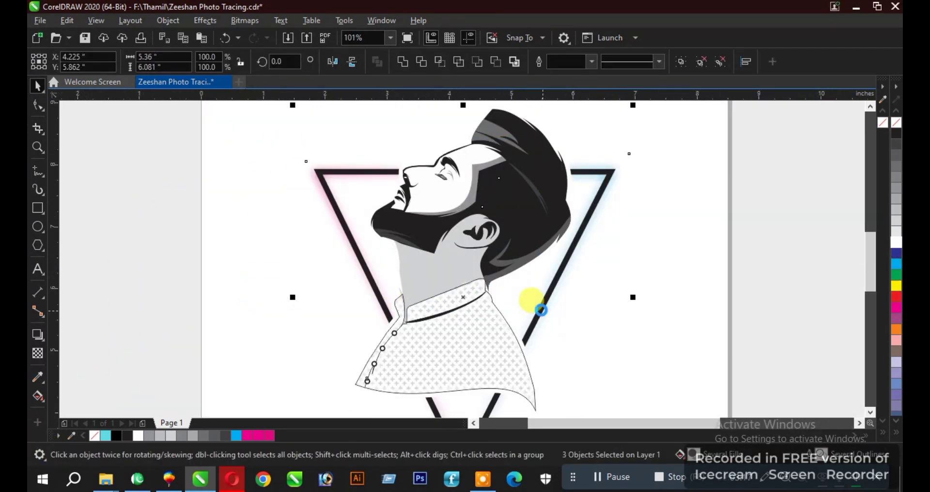